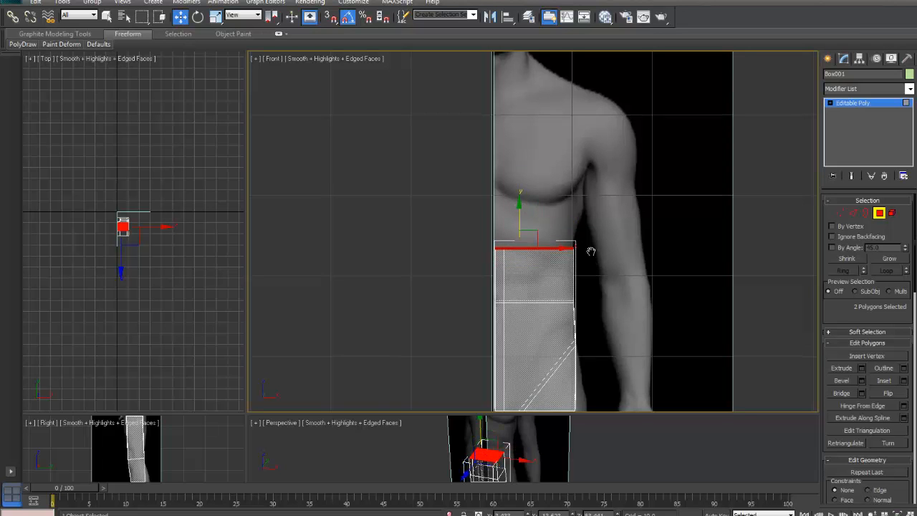
- Move the outer vertices of the torso block's top edge inward to match the waist in the front reference
{"action": "scroll", "coordinate": [590, 252], "scroll_direction": "up", "scroll_amount": 6}
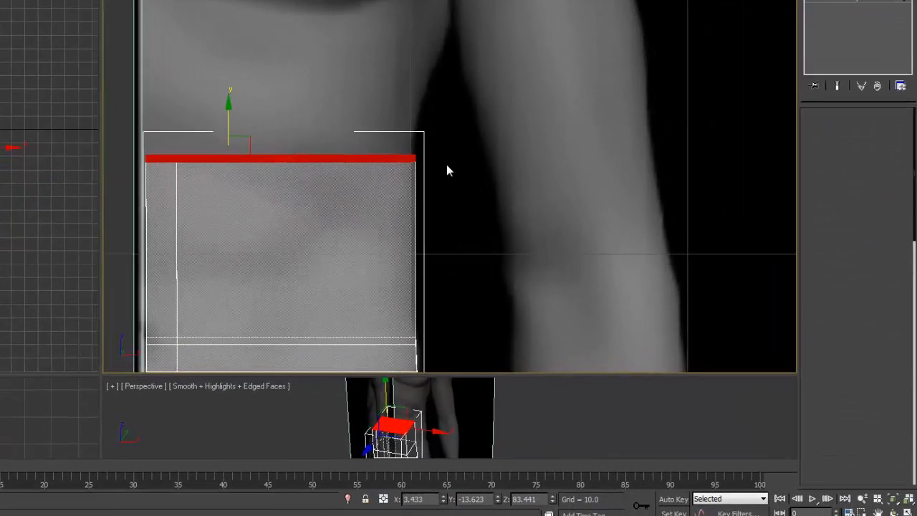
{"action": "key", "text": "1"}
{"action": "left_click_drag", "start_coordinate": [398, 98], "coordinate": [373, 135]}
{"action": "mouse_move", "coordinate": [430, 125]}
{"action": "left_mouse_down"}
{"action": "mouse_move", "coordinate": [411, 125]}
{"action": "mouse_move", "coordinate": [432, 125]}
{"action": "mouse_move", "coordinate": [424, 127]}
{"action": "left_mouse_up"}
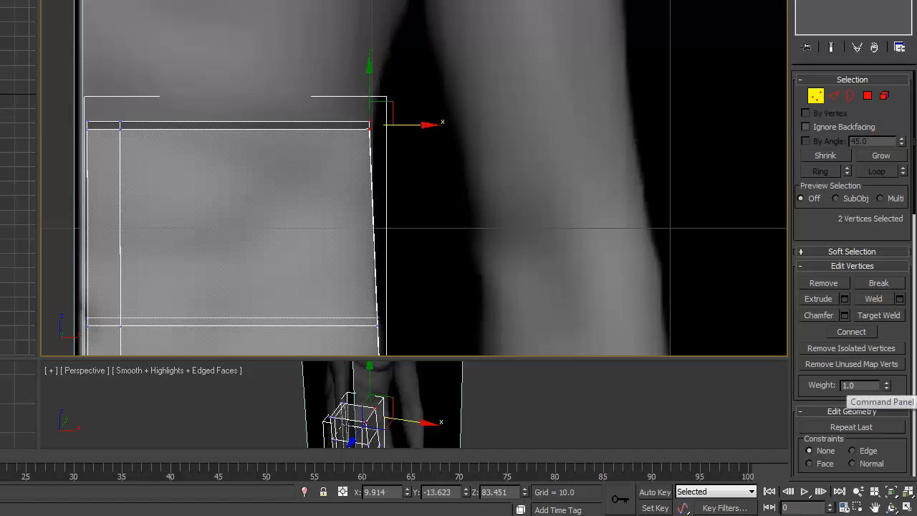
{"action": "scroll", "coordinate": [469, 157], "scroll_direction": "down", "scroll_amount": 2}
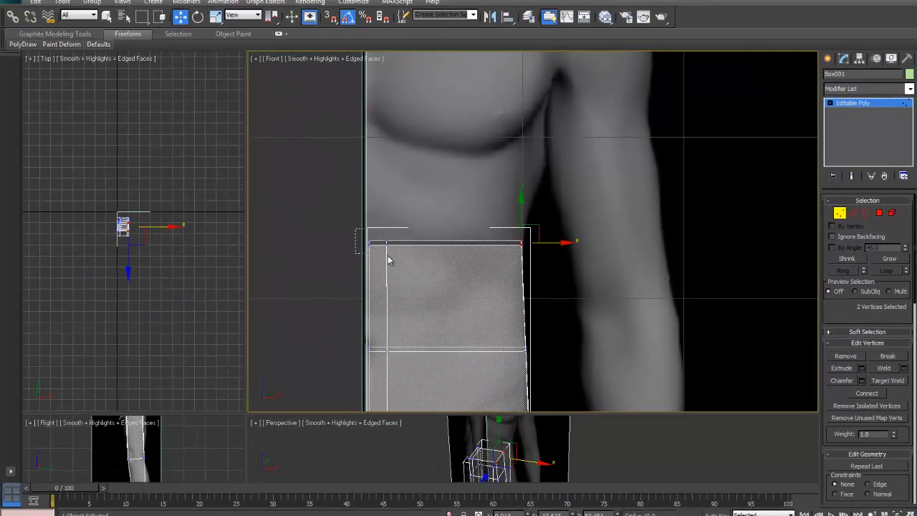
{"action": "left_click_drag", "start_coordinate": [555, 258], "coordinate": [556, 257]}
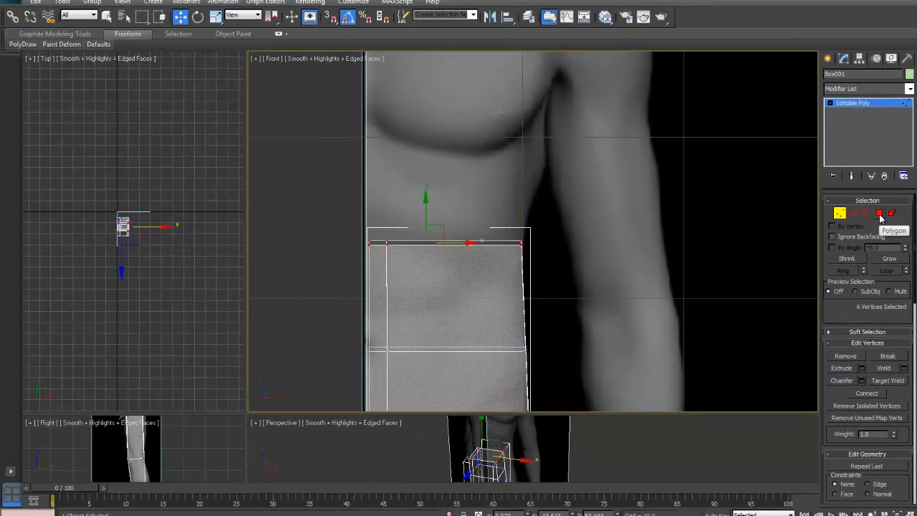
- Extrude the torso's two top polygons upward and raise them to collarbone height in the front reference
{"action": "left_click", "coordinate": [879, 212]}
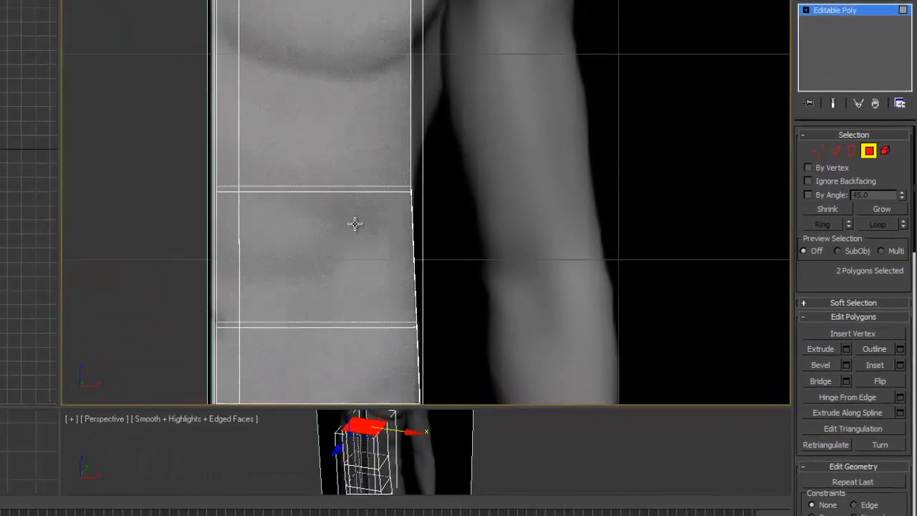
{"action": "middle_click_drag", "start_coordinate": [313, 81], "coordinate": [289, 236]}
{"action": "scroll", "coordinate": [324, 291], "scroll_direction": "down", "scroll_amount": 2}
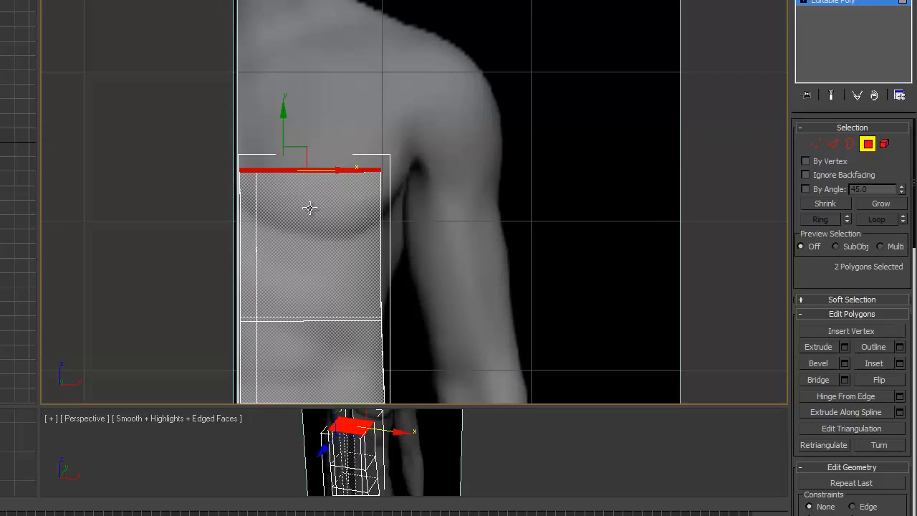
{"action": "left_click", "coordinate": [816, 144]}
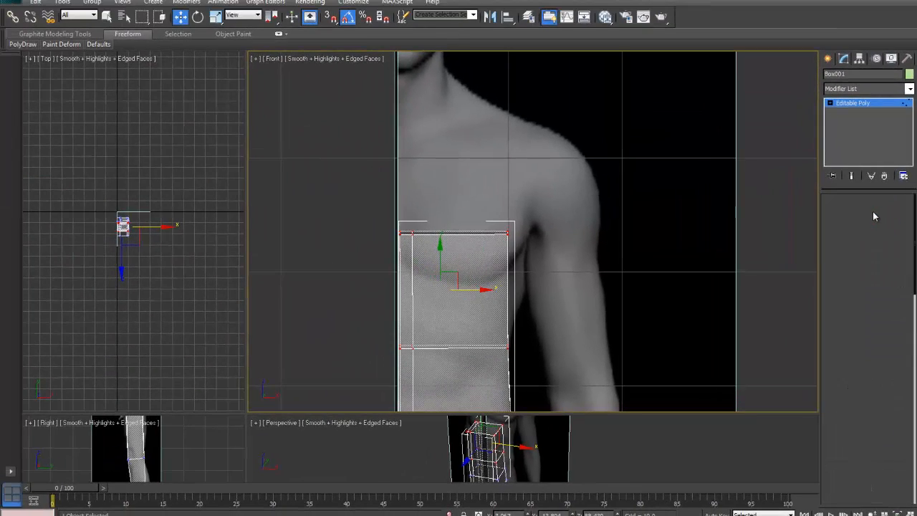
{"action": "key", "text": "4"}
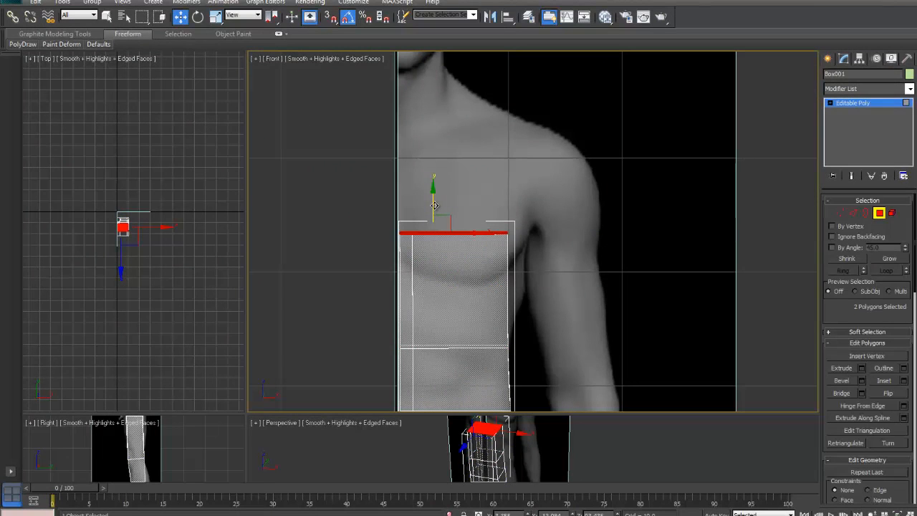
{"action": "left_click_drag", "start_coordinate": [433, 195], "coordinate": [434, 150]}
{"action": "left_click_drag", "start_coordinate": [450, 118], "coordinate": [452, 113]}
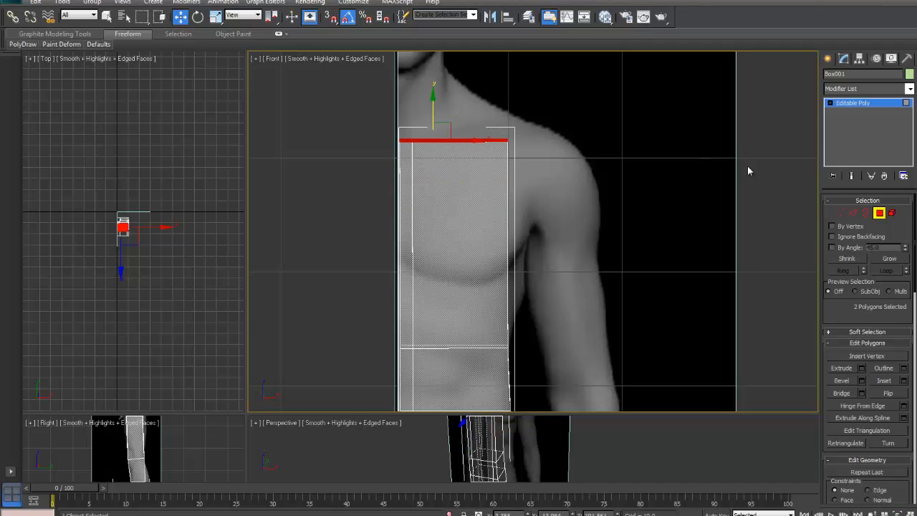
- Move the top vertices to follow the shoulder line: outer pair to the shoulder, middle pair to the neck base, centre pair upward
{"action": "left_click", "coordinate": [839, 213], "text": "ctrl"}
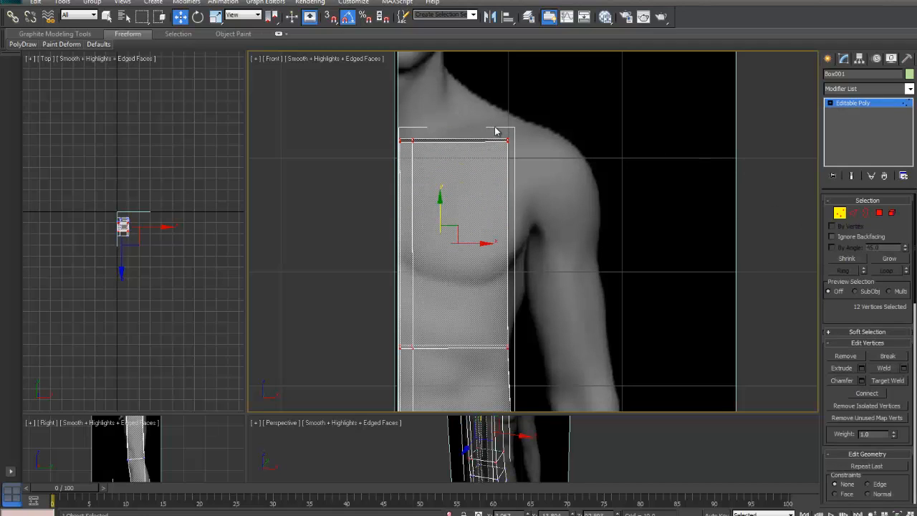
{"action": "left_click_drag", "start_coordinate": [497, 135], "coordinate": [539, 164]}
{"action": "left_click_drag", "start_coordinate": [522, 123], "coordinate": [565, 114]}
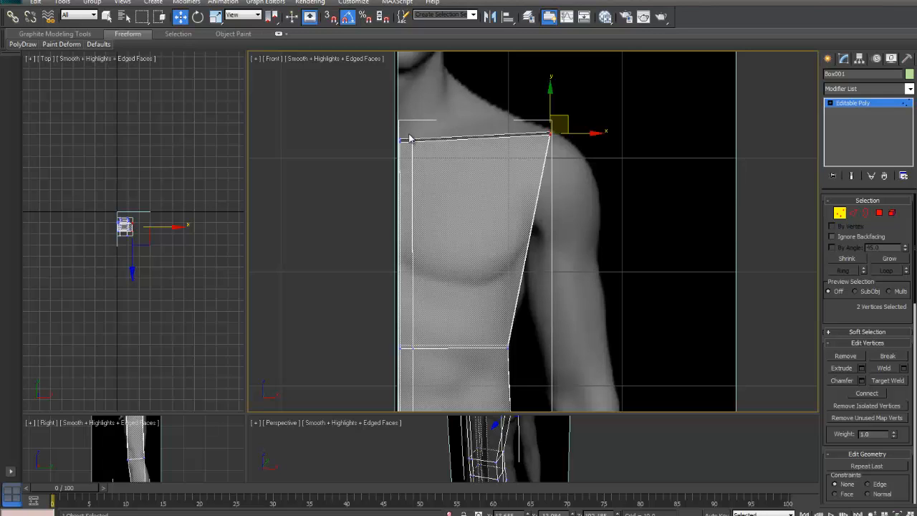
{"action": "left_click_drag", "start_coordinate": [430, 152], "coordinate": [447, 104]}
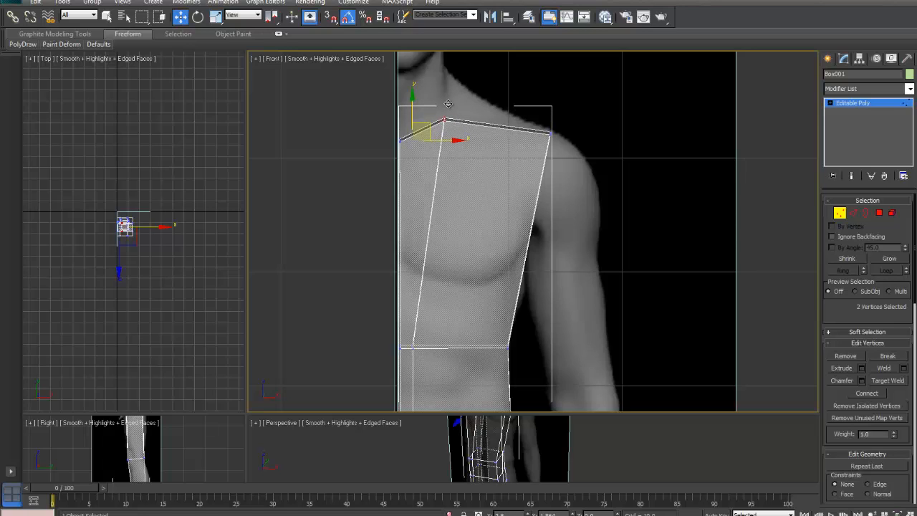
{"action": "left_click", "coordinate": [399, 140]}
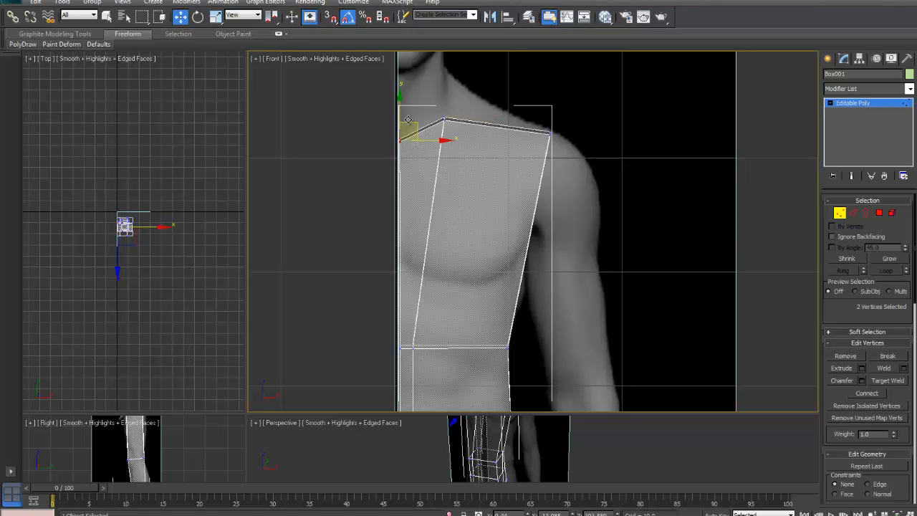
{"action": "left_click_drag", "start_coordinate": [399, 108], "coordinate": [401, 94]}
- Shift the middle vertex pairs on the two waist rows outward so the inner vertical edge line slopes smoothly toward the neck
{"action": "scroll", "coordinate": [458, 326], "scroll_direction": "down", "scroll_amount": 1}
{"action": "middle_click_drag", "start_coordinate": [440, 263], "coordinate": [423, 190]}
{"action": "scroll", "coordinate": [441, 195], "scroll_direction": "down", "scroll_amount": 2}
{"action": "scroll", "coordinate": [441, 211], "scroll_direction": "up", "scroll_amount": 2}
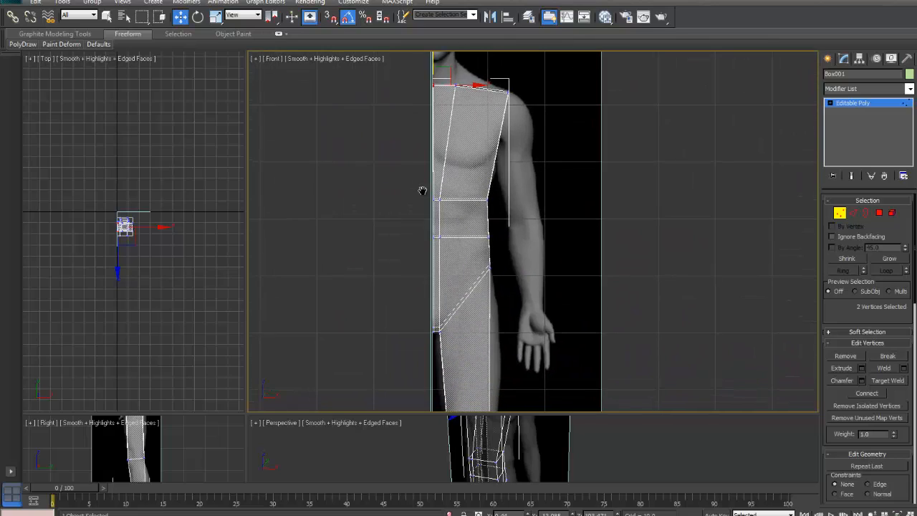
{"action": "left_click", "coordinate": [437, 204]}
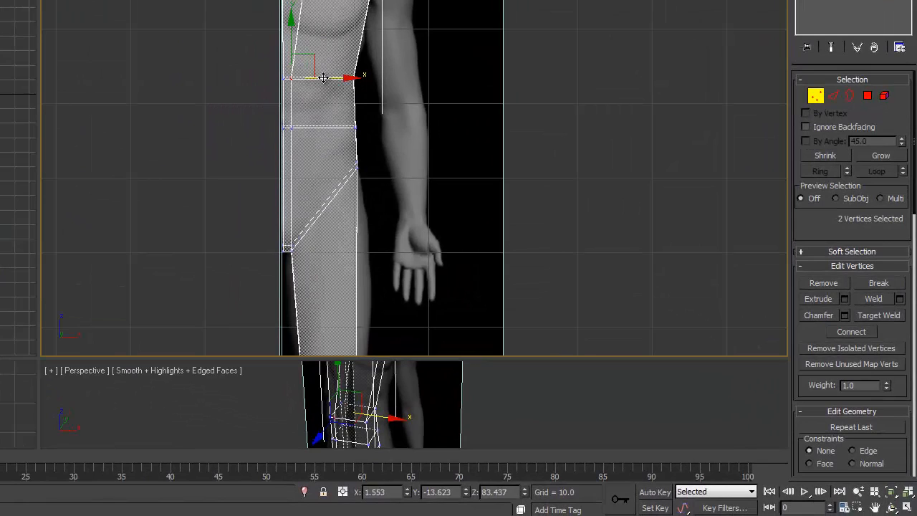
{"action": "left_click_drag", "start_coordinate": [323, 77], "coordinate": [326, 77]}
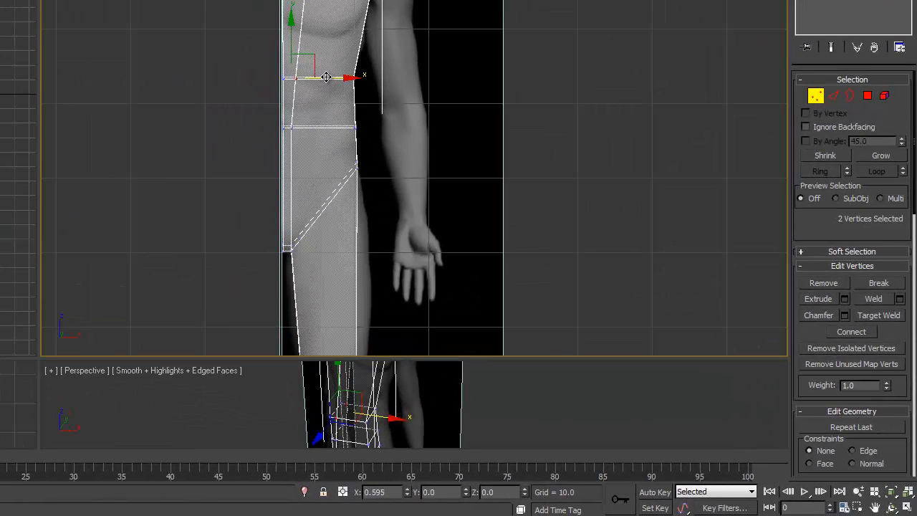
{"action": "left_click_drag", "start_coordinate": [326, 77], "coordinate": [331, 76]}
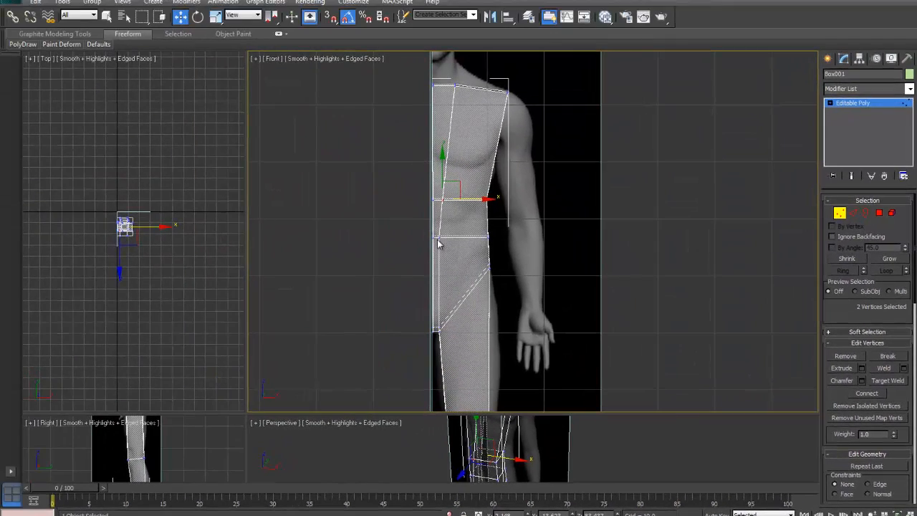
{"action": "left_click_drag", "start_coordinate": [445, 245], "coordinate": [471, 236]}
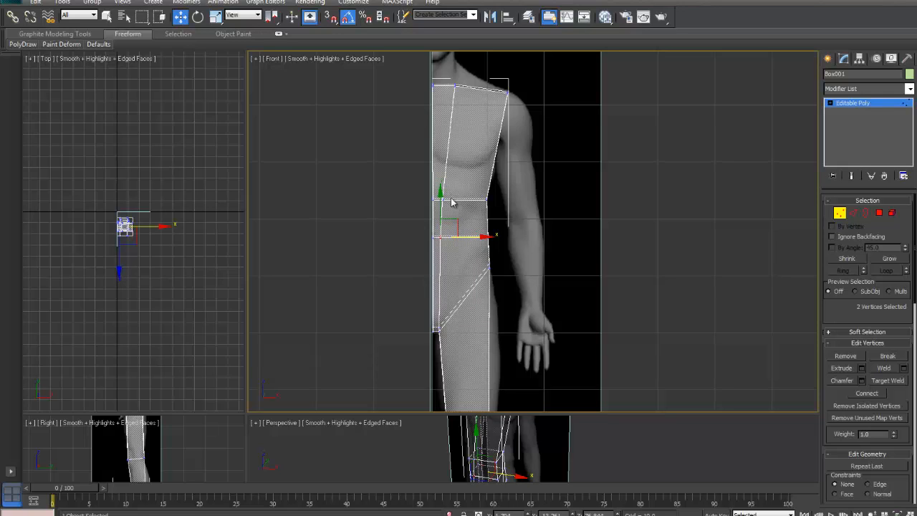
{"action": "left_click_drag", "start_coordinate": [440, 207], "coordinate": [469, 198]}
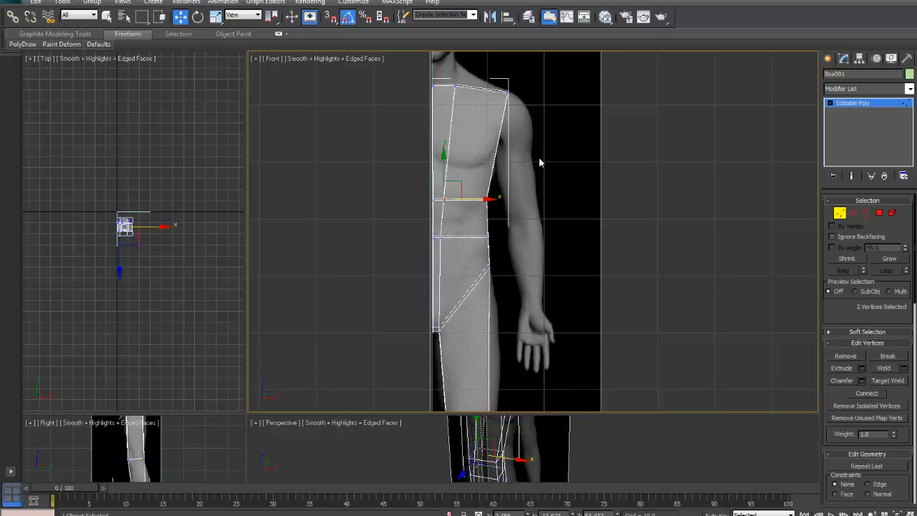
- Connect the six vertical edges of the upper torso to add a horizontal edge loop across the chest
{"action": "scroll", "coordinate": [487, 150], "scroll_direction": "down", "scroll_amount": 4}
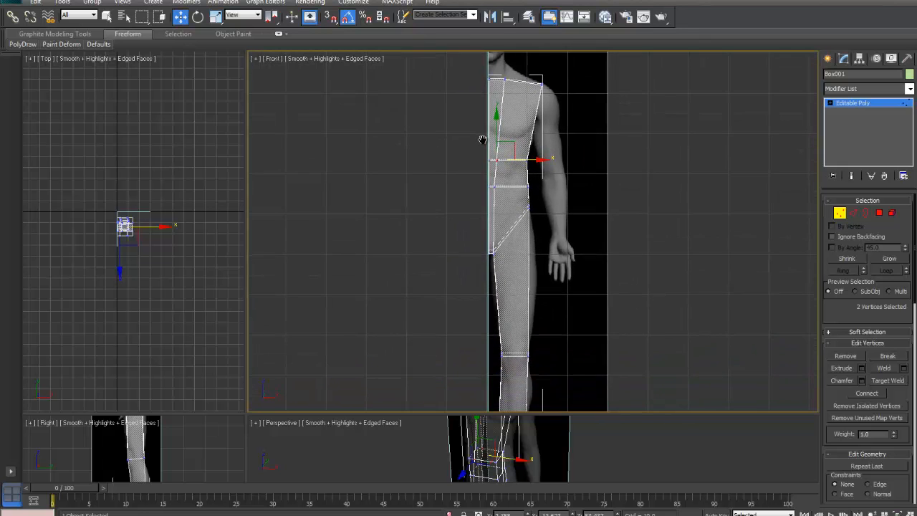
{"action": "middle_click_drag", "start_coordinate": [483, 139], "coordinate": [450, 168]}
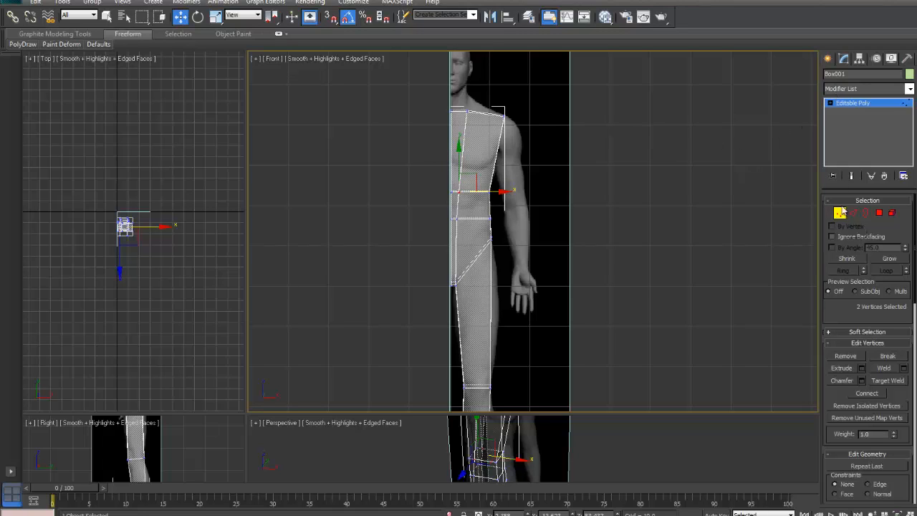
{"action": "left_click", "coordinate": [849, 106]}
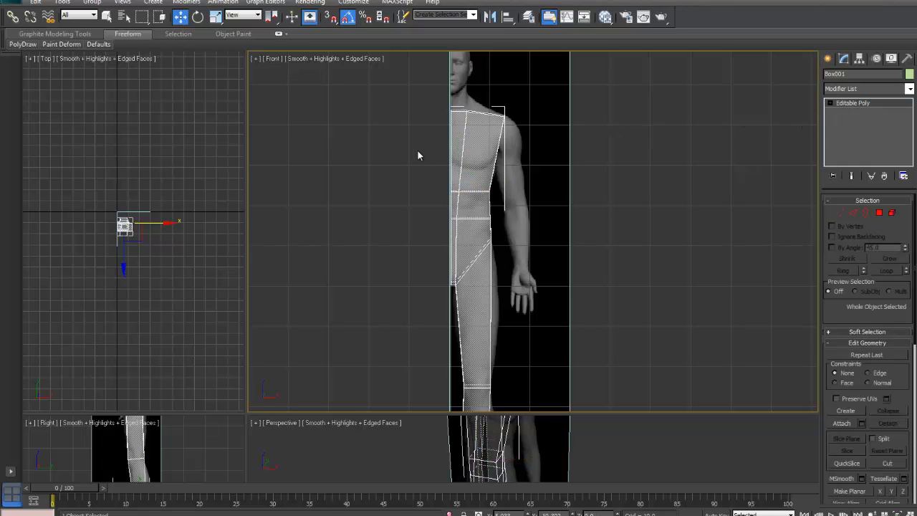
{"action": "left_click_drag", "start_coordinate": [428, 136], "coordinate": [521, 162]}
{"action": "left_click", "coordinate": [854, 213]}
{"action": "left_click_drag", "start_coordinate": [424, 129], "coordinate": [536, 159]}
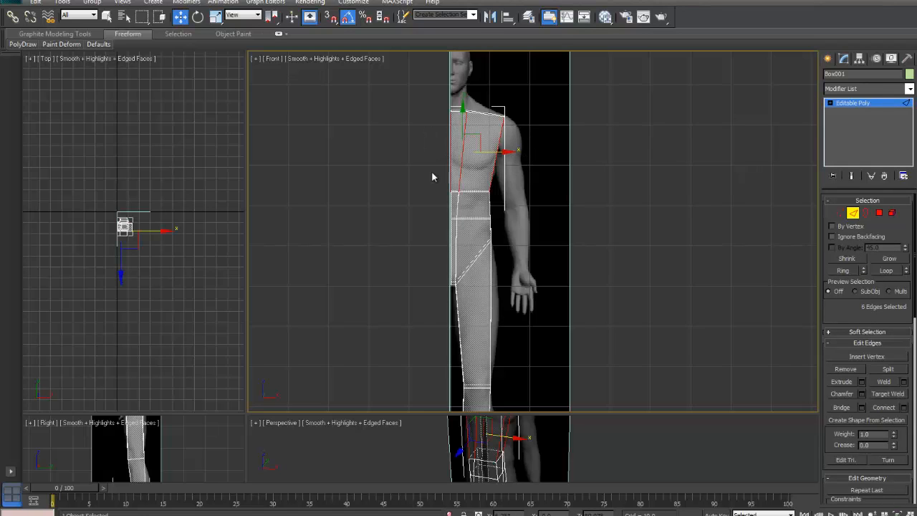
{"action": "left_click_drag", "start_coordinate": [378, 172], "coordinate": [548, 148]}
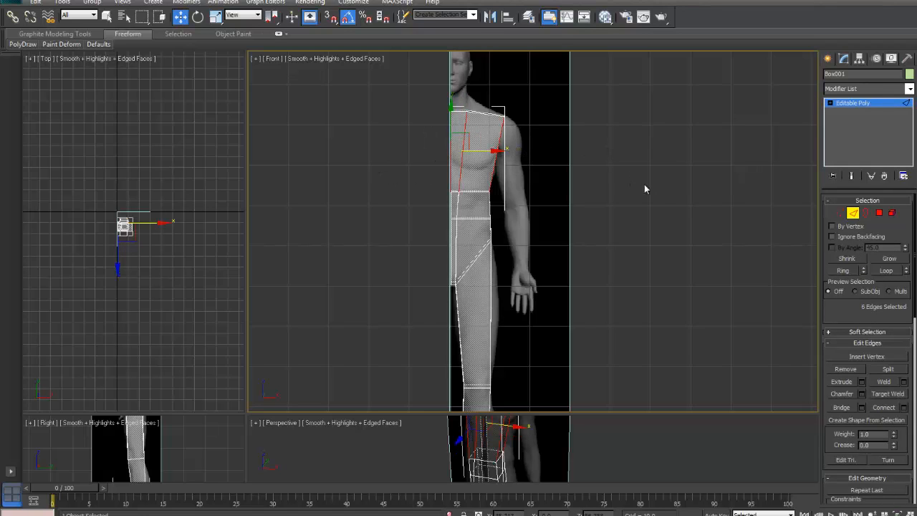
{"action": "left_click", "coordinate": [887, 408]}
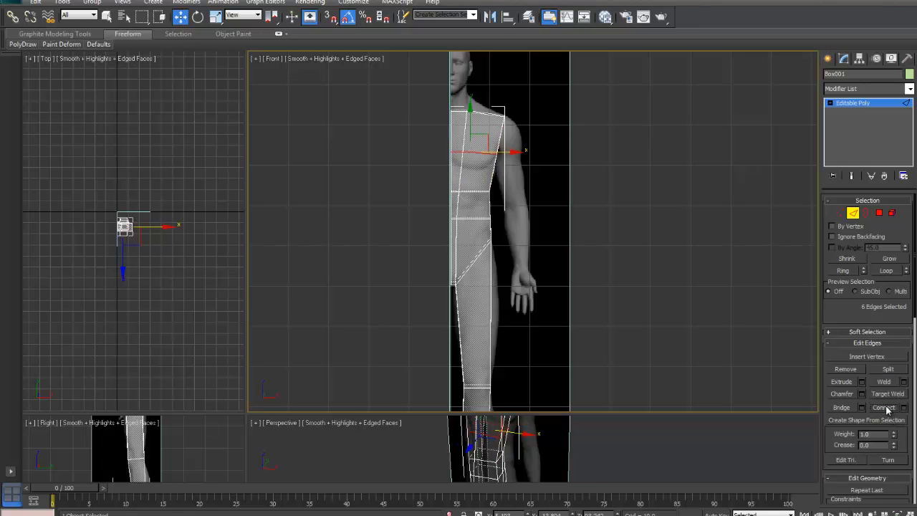
- Enlarge the Perspective viewport and select the upper outer side polygon of the torso, where the arm attaches
{"action": "scroll", "coordinate": [526, 187], "scroll_direction": "up", "scroll_amount": 7}
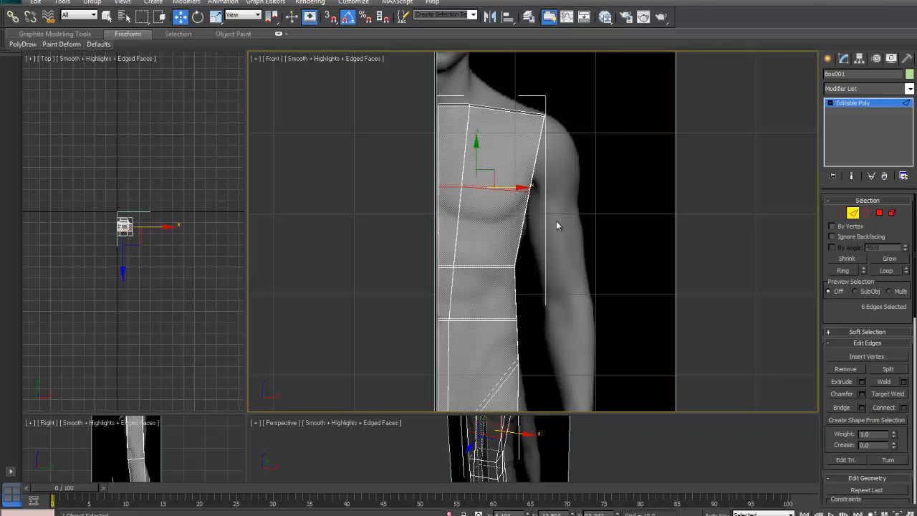
{"action": "middle_click_drag", "start_coordinate": [558, 226], "coordinate": [252, 401]}
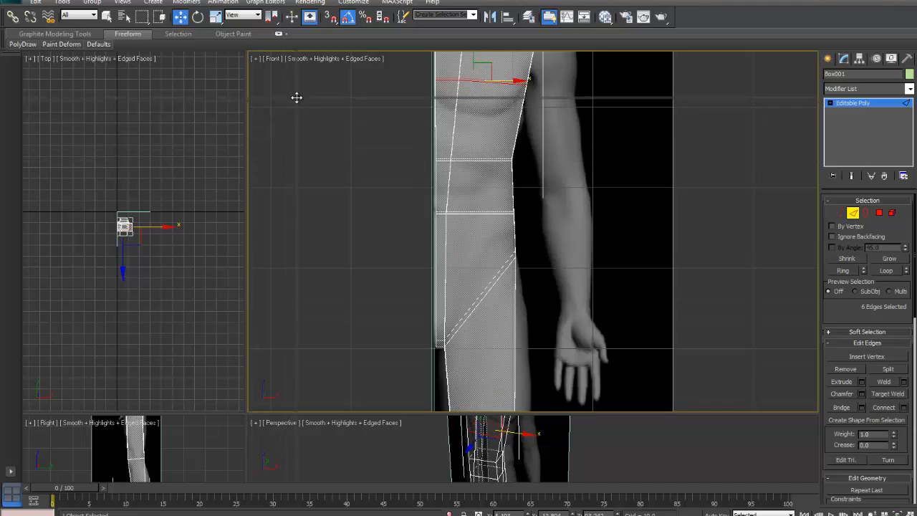
{"action": "left_click_drag", "start_coordinate": [246, 413], "coordinate": [297, 98]}
{"action": "middle_click_drag", "start_coordinate": [541, 314], "coordinate": [477, 233], "text": "alt"}
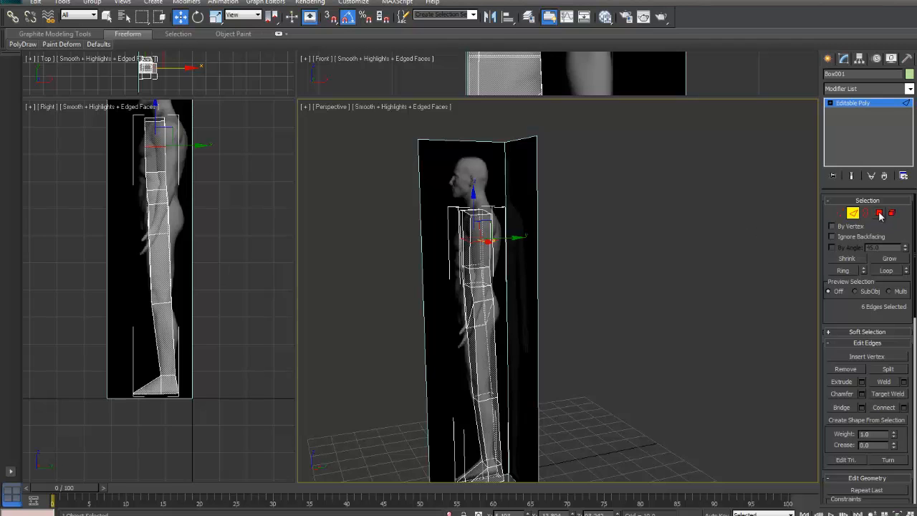
{"action": "left_click", "coordinate": [879, 213]}
{"action": "left_click", "coordinate": [477, 209]}
{"action": "left_click", "coordinate": [482, 229]}
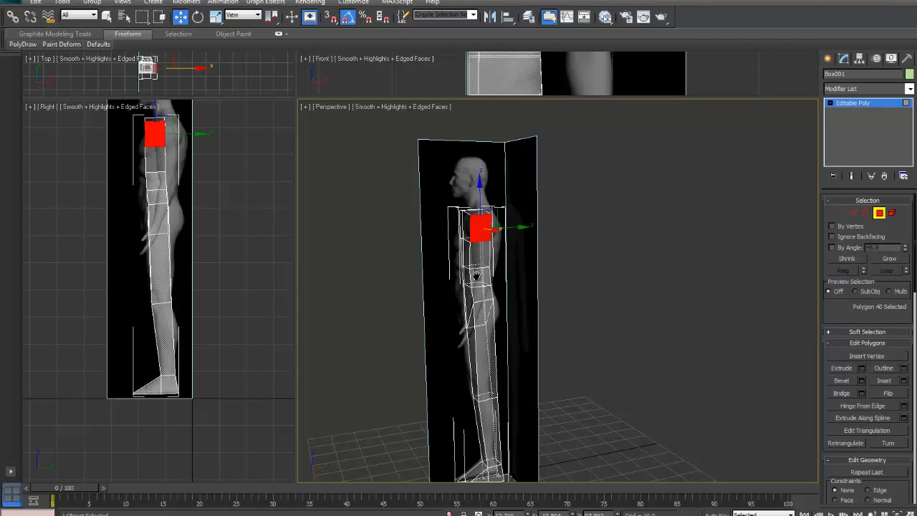
- Examine the body mesh and the selected shoulder polygon from several angles against the side and front references
{"action": "middle_click_drag", "start_coordinate": [477, 276], "coordinate": [527, 283], "text": "alt"}
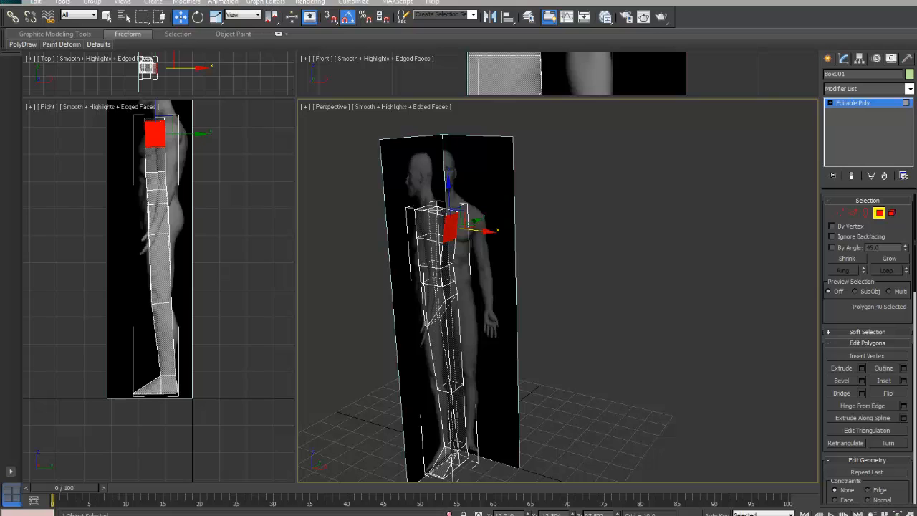
{"action": "middle_click_drag", "start_coordinate": [465, 334], "coordinate": [543, 305], "text": "alt"}
{"action": "mouse_move", "coordinate": [205, 255]}
{"action": "middle_mouse_down"}
{"action": "mouse_move", "coordinate": [209, 297]}
{"action": "mouse_move", "coordinate": [207, 263]}
{"action": "middle_mouse_up"}
{"action": "scroll", "coordinate": [208, 296], "scroll_direction": "up", "scroll_amount": 4}
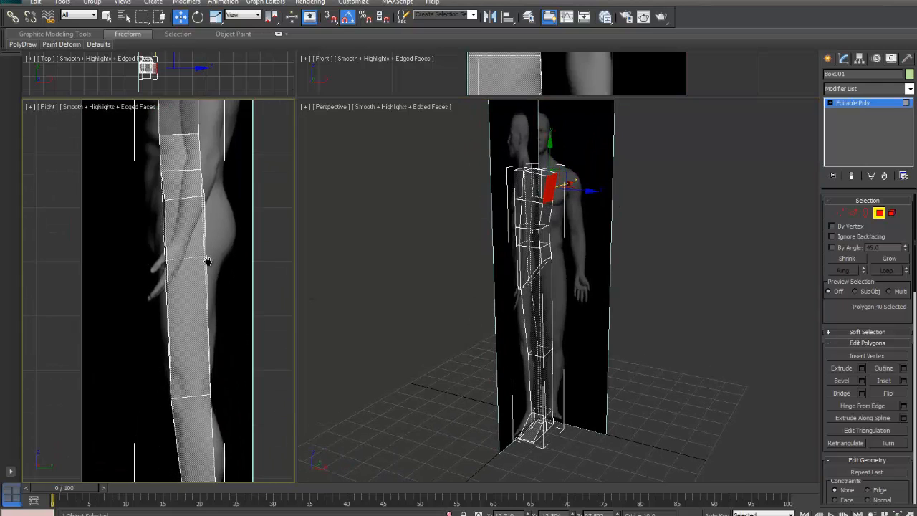
{"action": "scroll", "coordinate": [207, 262], "scroll_direction": "down", "scroll_amount": 2}
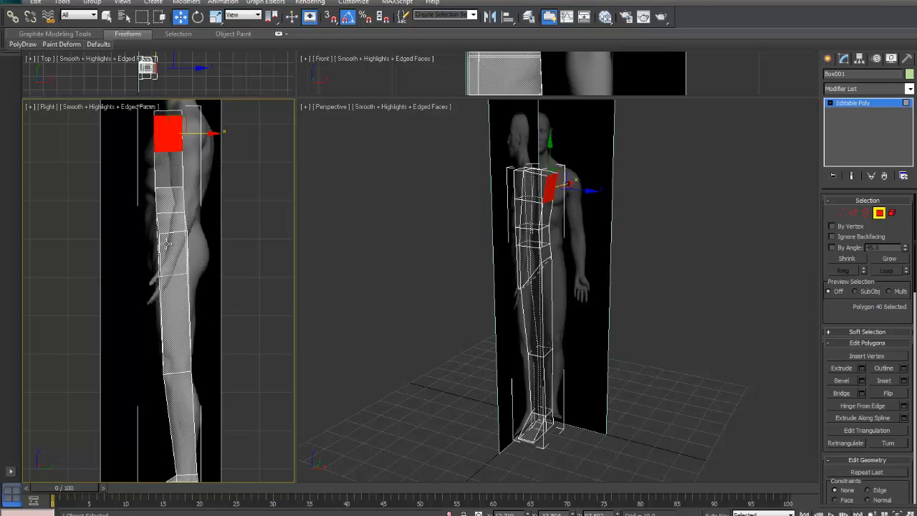
{"action": "middle_click_drag", "start_coordinate": [550, 269], "coordinate": [669, 254], "text": "alt"}
{"action": "scroll", "coordinate": [670, 253], "scroll_direction": "up", "scroll_amount": 3}
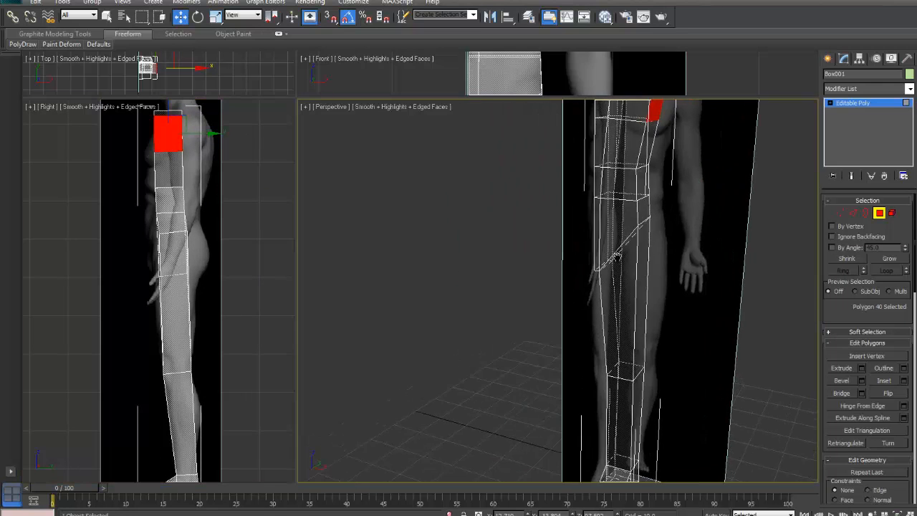
{"action": "middle_click_drag", "start_coordinate": [638, 315], "coordinate": [565, 317], "text": "alt"}
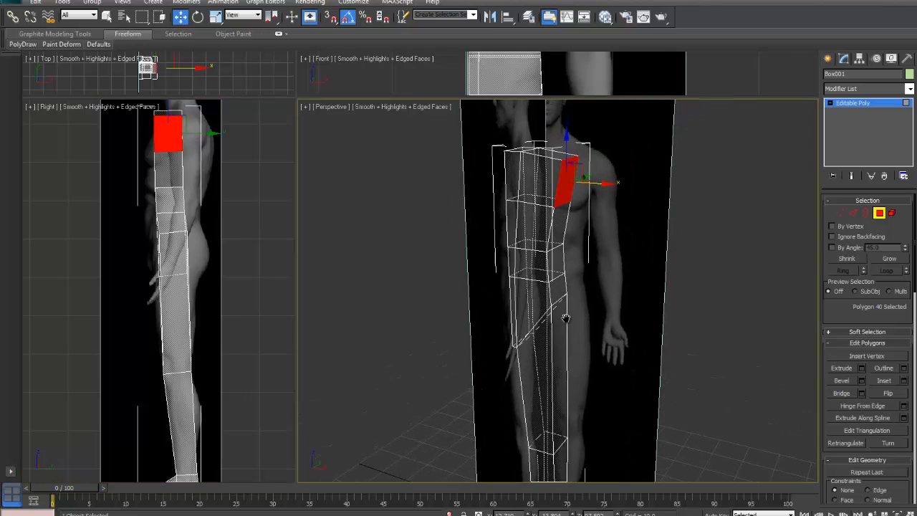
- In edge mode, move the inner front edge of the lower waist row forward along Y to the belly profile of the side reference
{"action": "left_click", "coordinate": [853, 213]}
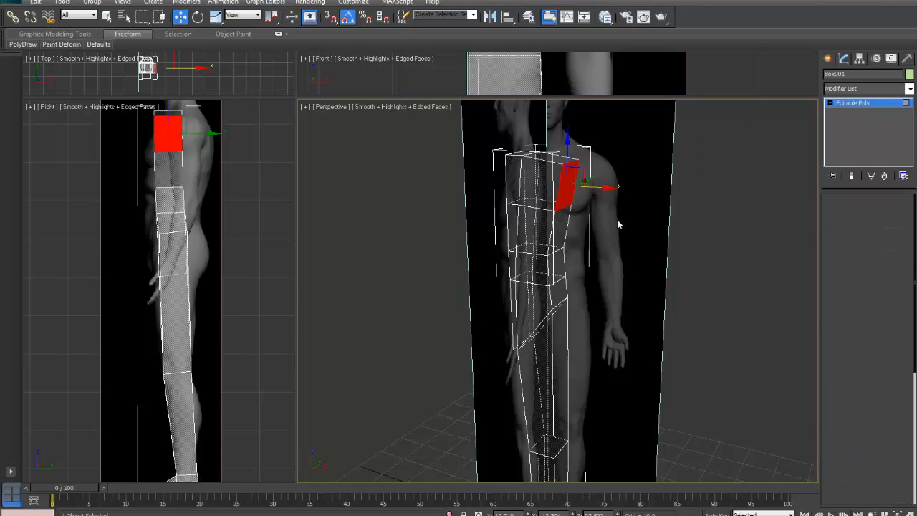
{"action": "left_click", "coordinate": [513, 286]}
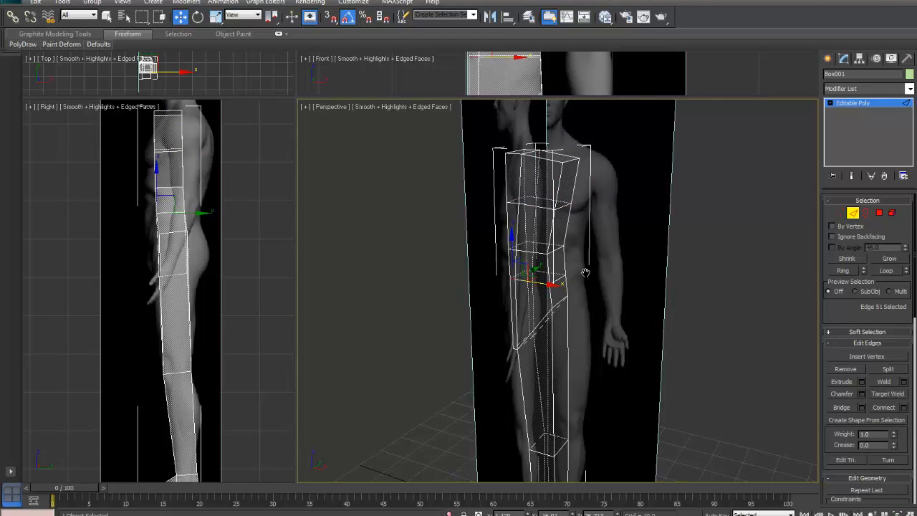
{"action": "scroll", "coordinate": [593, 290], "scroll_direction": "up", "scroll_amount": 10}
{"action": "middle_click_drag", "start_coordinate": [626, 251], "coordinate": [545, 300]}
{"action": "scroll", "coordinate": [581, 291], "scroll_direction": "down", "scroll_amount": 5}
{"action": "mouse_move", "coordinate": [537, 305]}
{"action": "middle_mouse_down", "text": "alt"}
{"action": "mouse_move", "coordinate": [558, 287]}
{"action": "mouse_move", "coordinate": [540, 293]}
{"action": "middle_mouse_up", "text": "alt"}
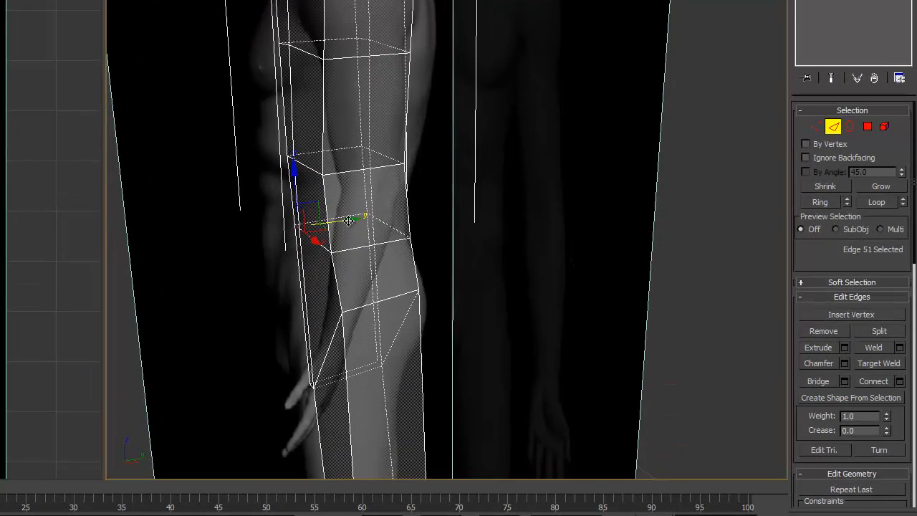
{"action": "left_click_drag", "start_coordinate": [342, 221], "coordinate": [319, 223]}
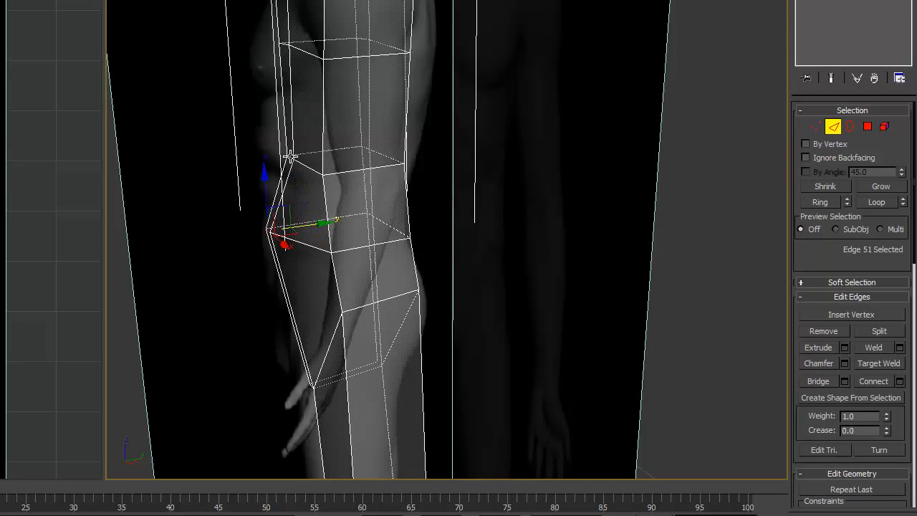
- Move the inner front edge of the upper waist row forward along Y, level with the belly edge below it
{"action": "left_click", "coordinate": [295, 155]}
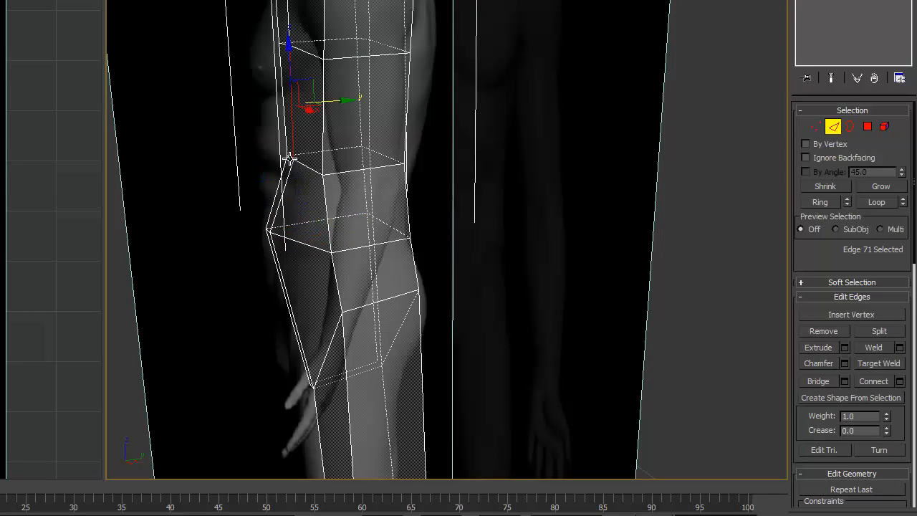
{"action": "left_click", "coordinate": [290, 158]}
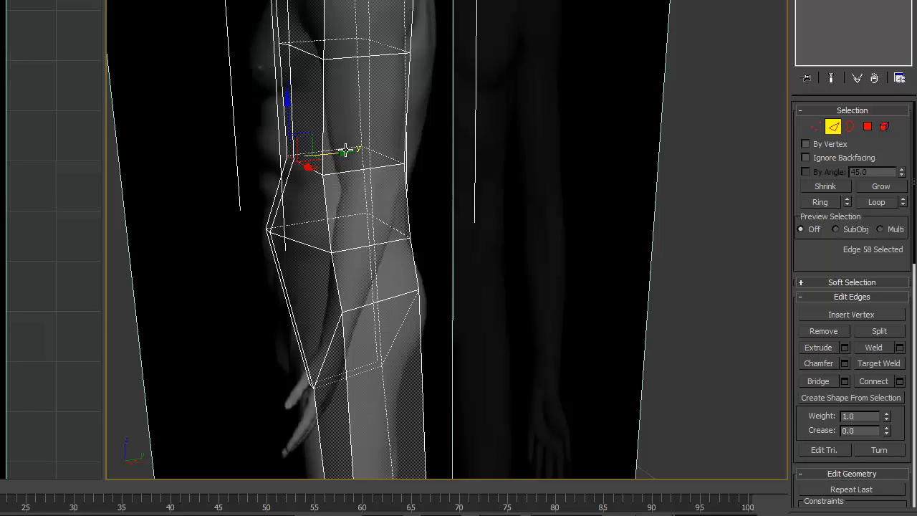
{"action": "left_click_drag", "start_coordinate": [345, 151], "coordinate": [323, 155]}
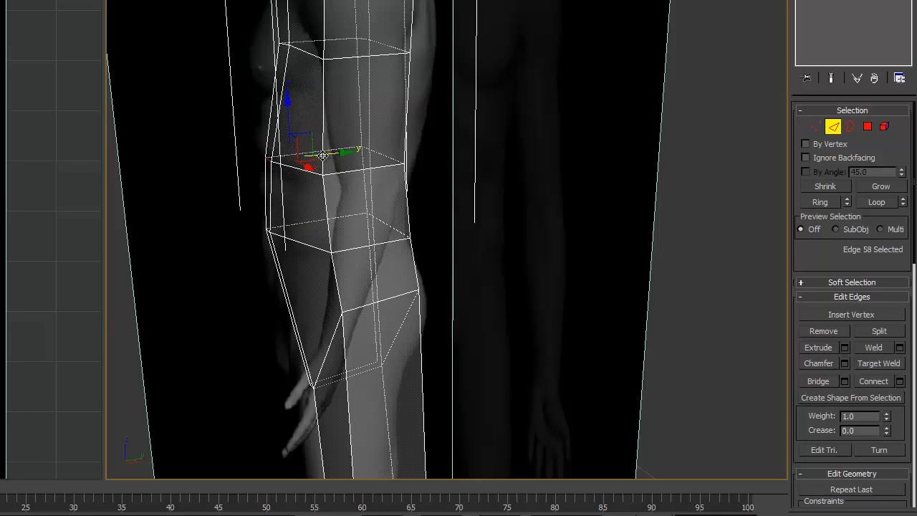
- Move the inner front edge of the chest row forward to the chest outline, and shift the inner front edge at the neck base slightly back
{"action": "middle_click_drag", "start_coordinate": [378, 112], "coordinate": [405, 169]}
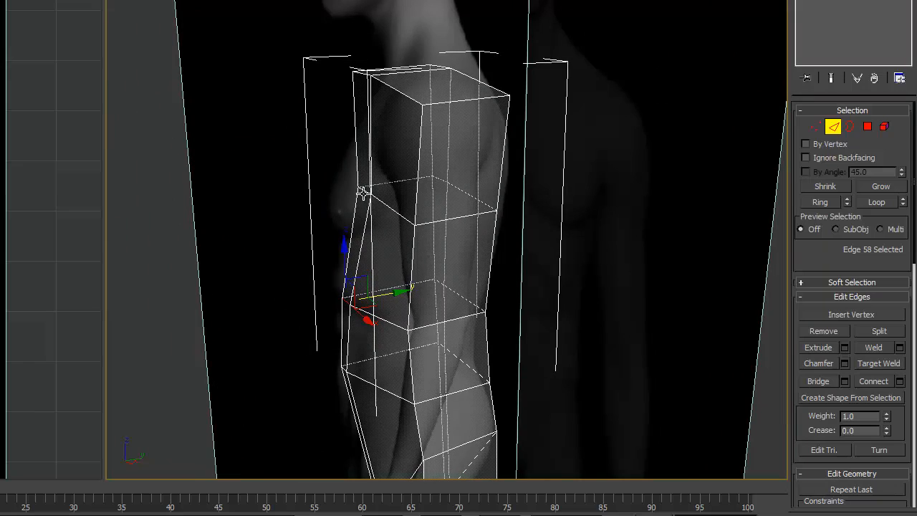
{"action": "left_click", "coordinate": [365, 190]}
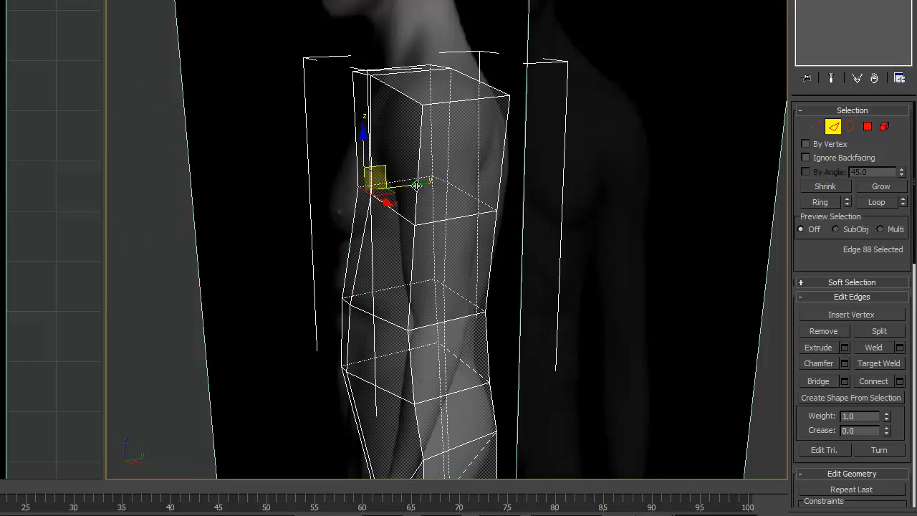
{"action": "left_click_drag", "start_coordinate": [413, 185], "coordinate": [392, 186]}
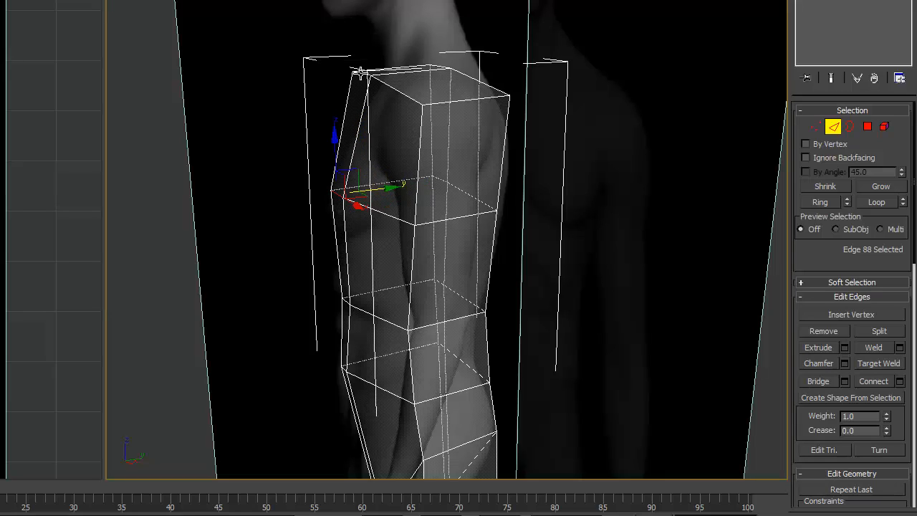
{"action": "left_click", "coordinate": [362, 74]}
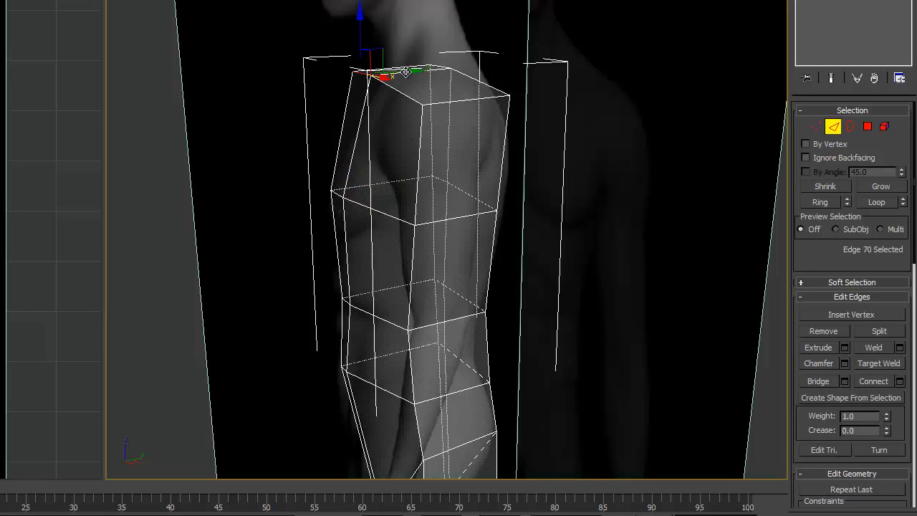
{"action": "left_click_drag", "start_coordinate": [409, 70], "coordinate": [419, 69]}
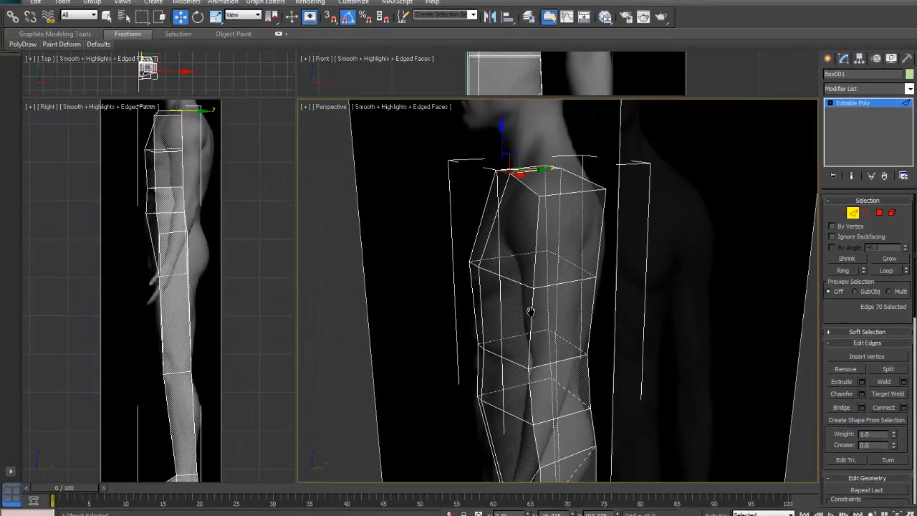
- Move the inner front edge at the crotch slightly forward along Y to follow the side reference
{"action": "middle_click_drag", "start_coordinate": [530, 312], "coordinate": [625, 292]}
{"action": "scroll", "coordinate": [533, 274], "scroll_direction": "up", "scroll_amount": 3}
{"action": "scroll", "coordinate": [536, 275], "scroll_direction": "up", "scroll_amount": 3}
{"action": "scroll", "coordinate": [625, 293], "scroll_direction": "down", "scroll_amount": 3}
{"action": "mouse_move", "coordinate": [549, 215]}
{"action": "middle_mouse_down"}
{"action": "mouse_move", "coordinate": [558, 222]}
{"action": "mouse_move", "coordinate": [542, 223]}
{"action": "middle_mouse_up"}
{"action": "middle_click_drag", "start_coordinate": [541, 223], "coordinate": [480, 225]}
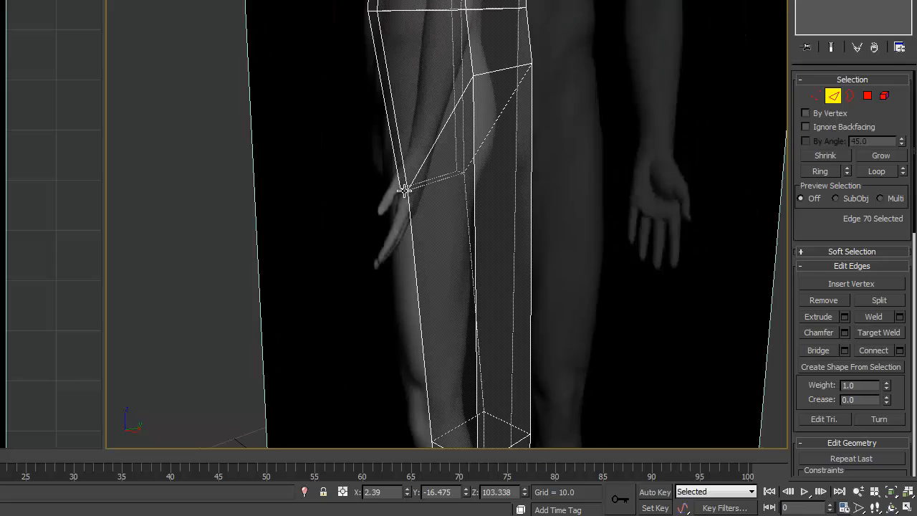
{"action": "left_click", "coordinate": [404, 189]}
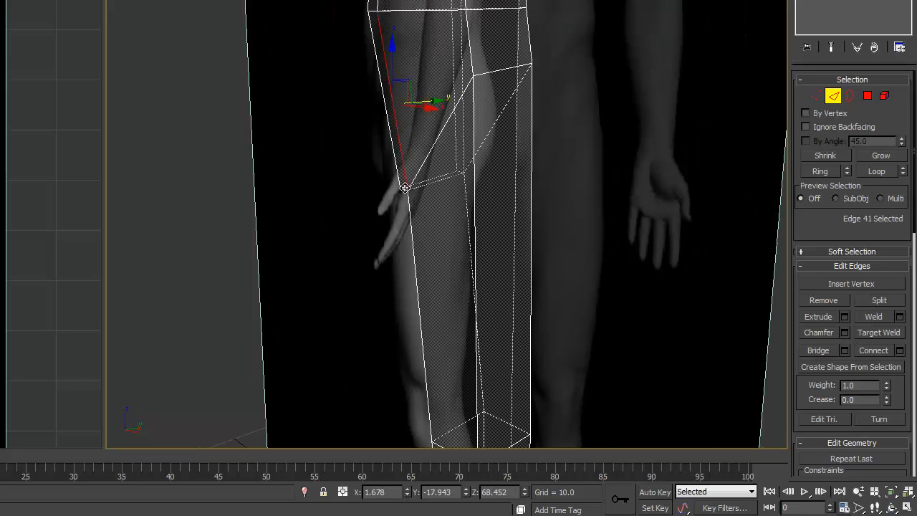
{"action": "left_click", "coordinate": [423, 188]}
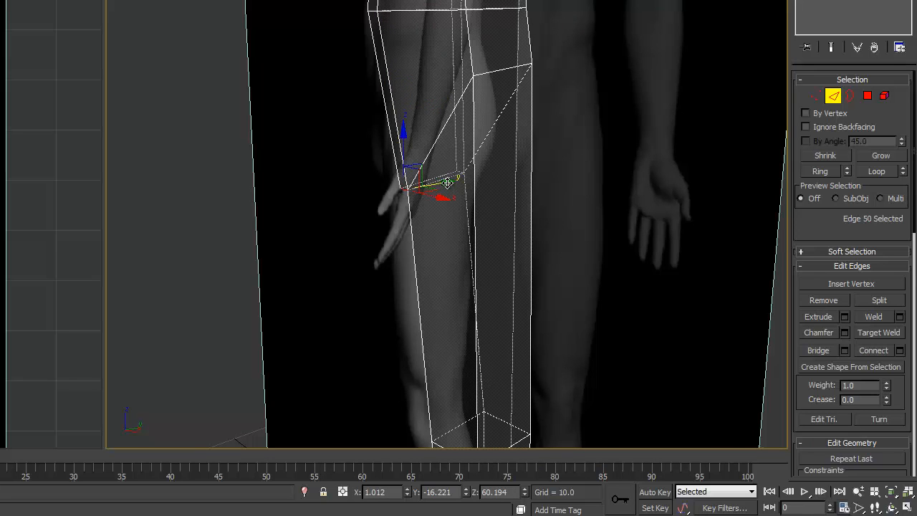
{"action": "left_click_drag", "start_coordinate": [448, 183], "coordinate": [435, 185]}
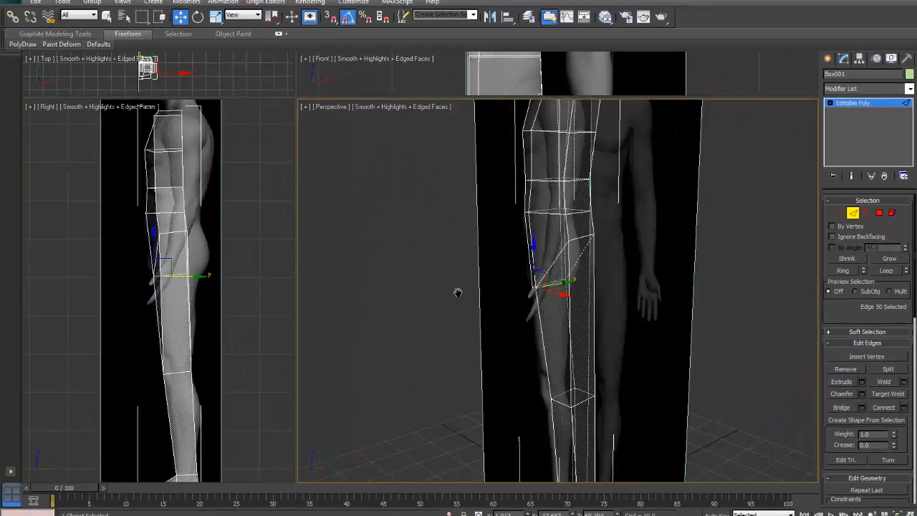
- Move the inner back edge at the top of the torso backward along Y to the base of the neck
{"action": "middle_click_drag", "start_coordinate": [458, 292], "coordinate": [464, 312], "text": "alt"}
{"action": "scroll", "coordinate": [485, 283], "scroll_direction": "up", "scroll_amount": 7}
{"action": "scroll", "coordinate": [494, 281], "scroll_direction": "down", "scroll_amount": 5}
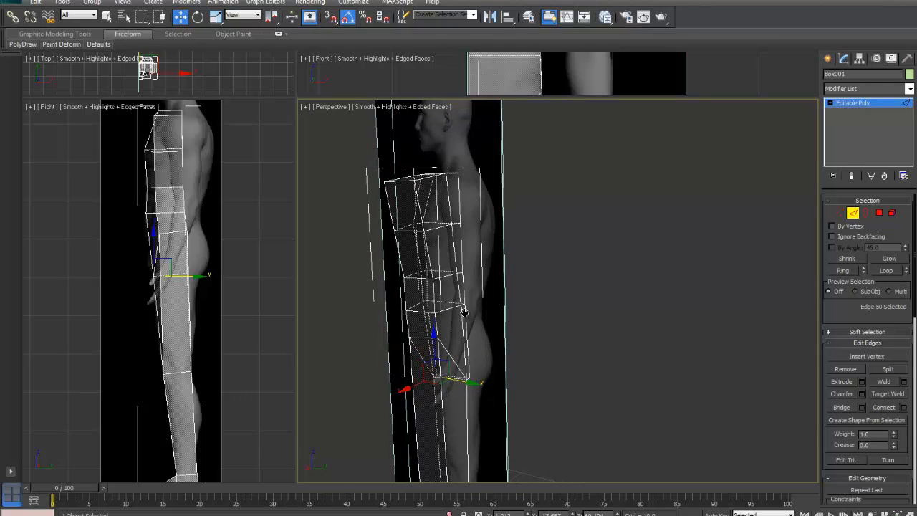
{"action": "left_click", "coordinate": [439, 174]}
{"action": "scroll", "coordinate": [466, 245], "scroll_direction": "up", "scroll_amount": 6}
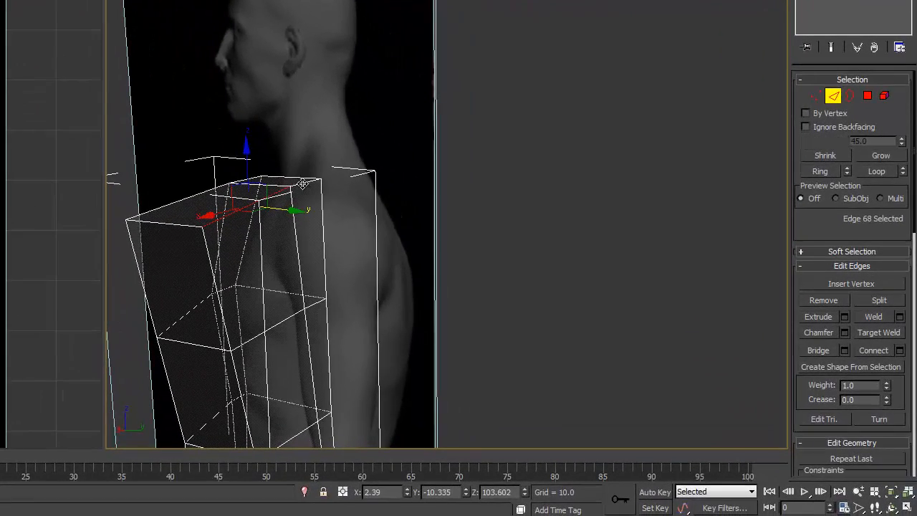
{"action": "left_click", "coordinate": [303, 184]}
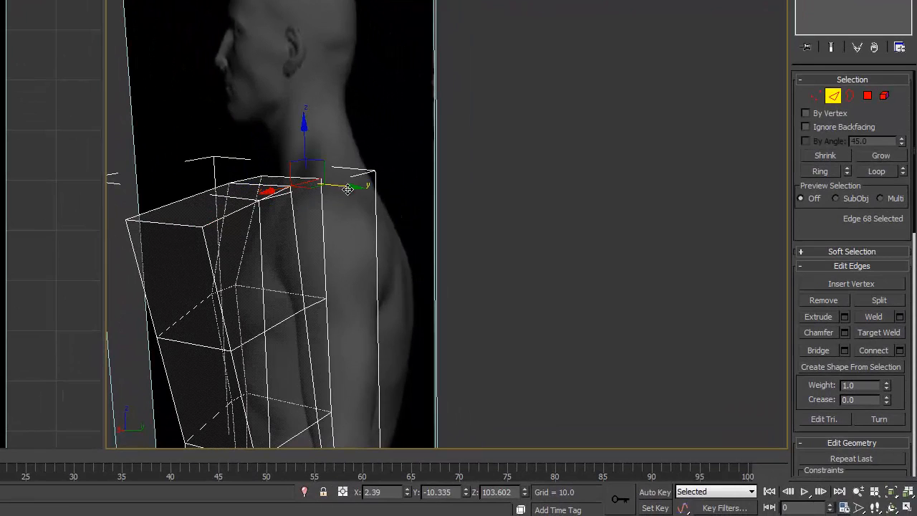
{"action": "left_click_drag", "start_coordinate": [353, 187], "coordinate": [402, 205]}
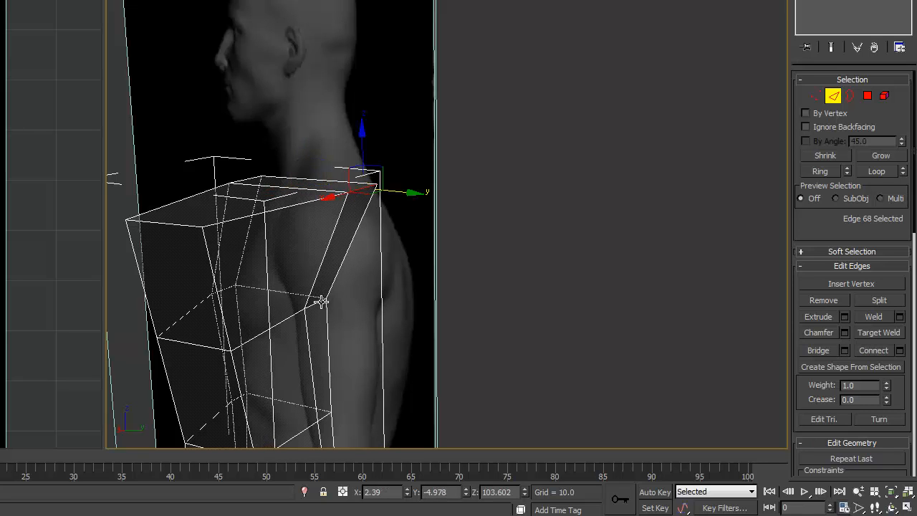
- Move the inner back edges of the chest row and the upper waist row backward along Y to the back outline
{"action": "left_click", "coordinate": [320, 303]}
{"action": "left_click_drag", "start_coordinate": [357, 313], "coordinate": [444, 328]}
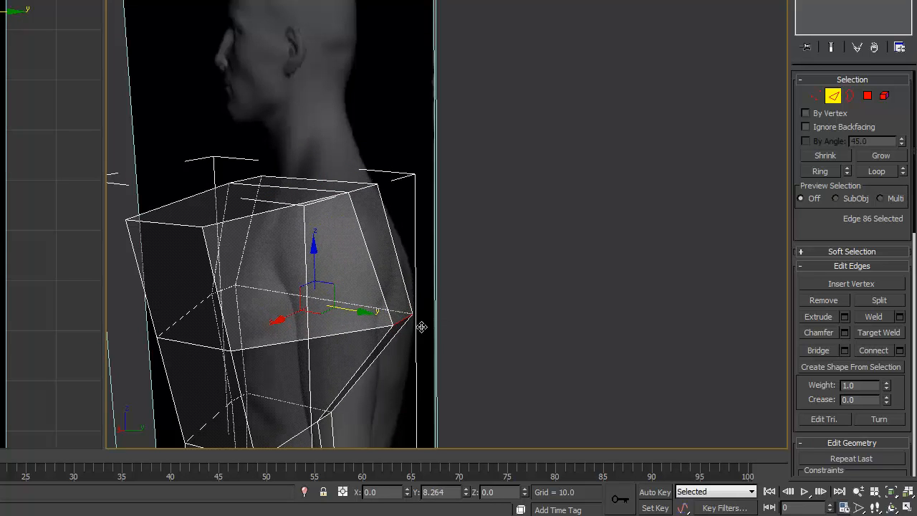
{"action": "middle_click_drag", "start_coordinate": [336, 307], "coordinate": [292, 210]}
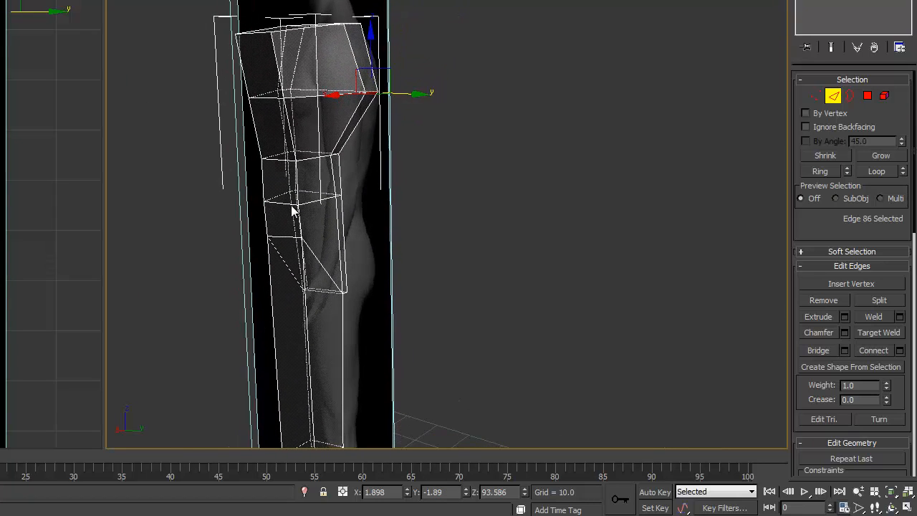
{"action": "left_click", "coordinate": [336, 154]}
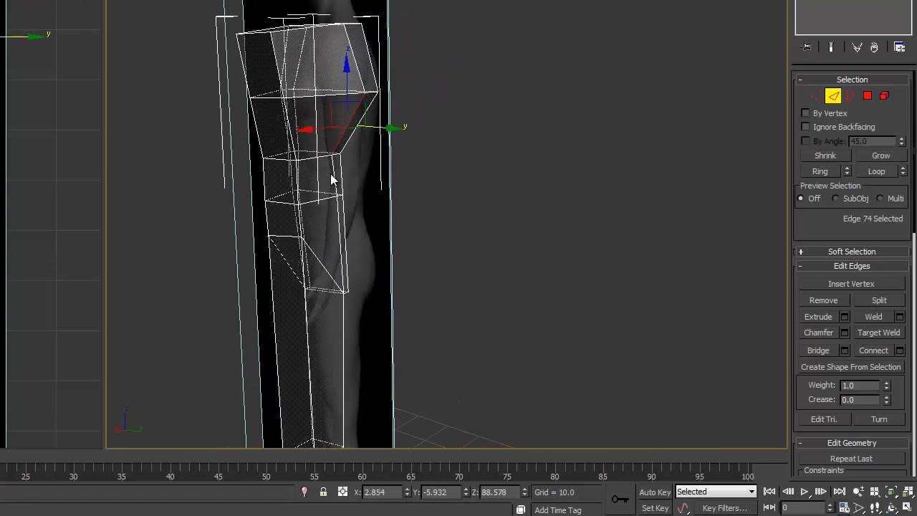
{"action": "left_click", "coordinate": [337, 163]}
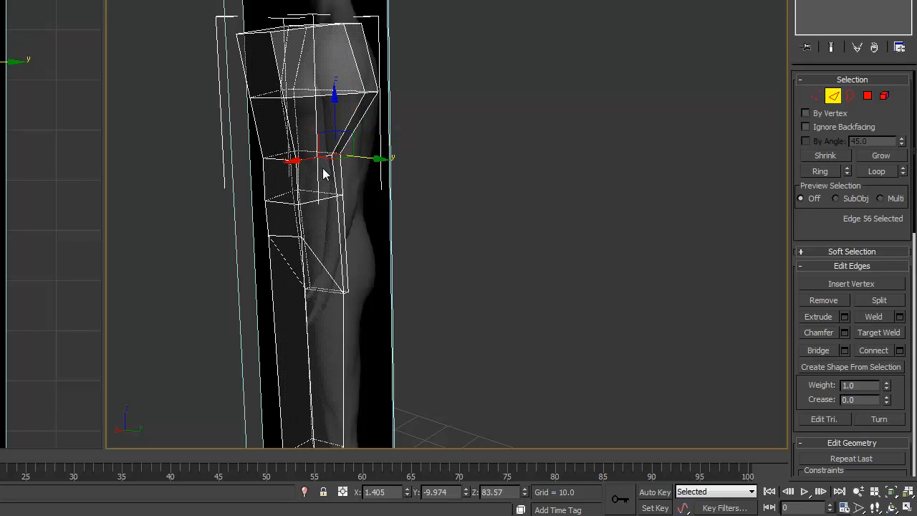
{"action": "left_click_drag", "start_coordinate": [378, 158], "coordinate": [407, 164]}
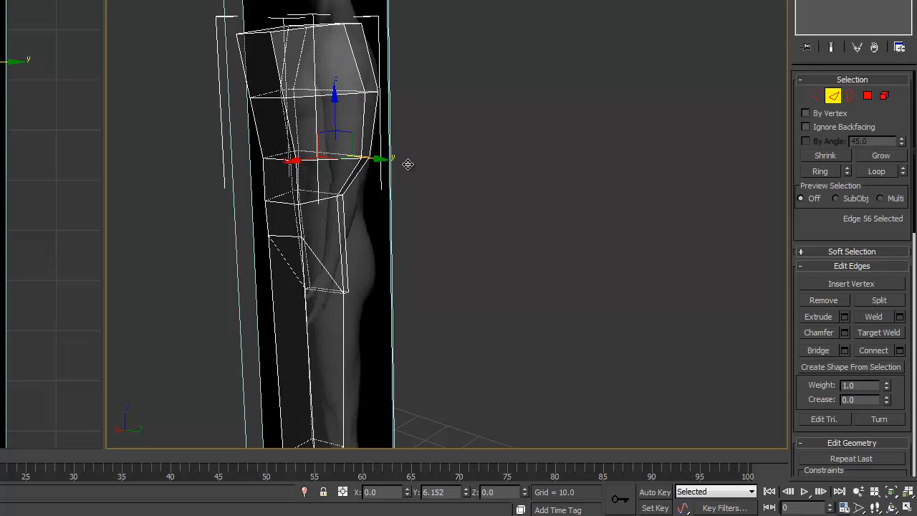
- Move the inner back edge of the lower waist row backward along Y to the lower back outline of the side reference
{"action": "left_click", "coordinate": [356, 177]}
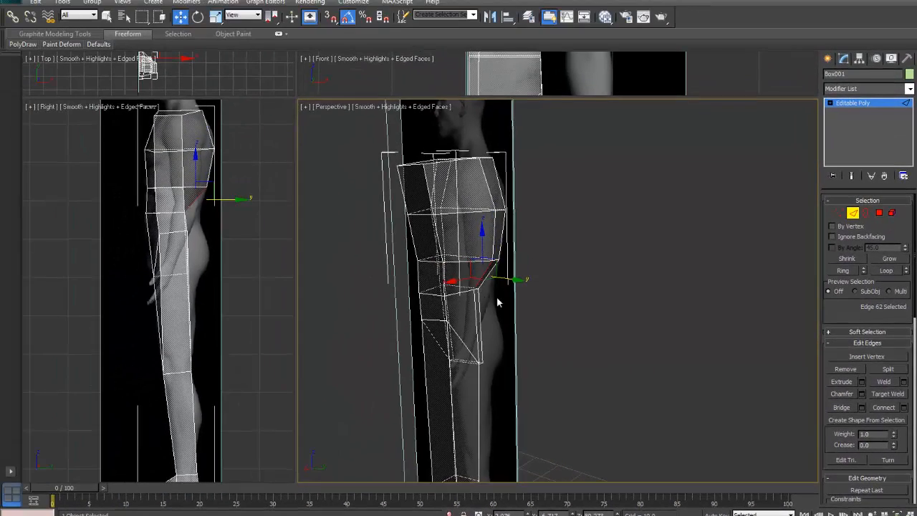
{"action": "scroll", "coordinate": [498, 301], "scroll_direction": "up", "scroll_amount": 5}
{"action": "middle_click_drag", "start_coordinate": [495, 289], "coordinate": [598, 322]}
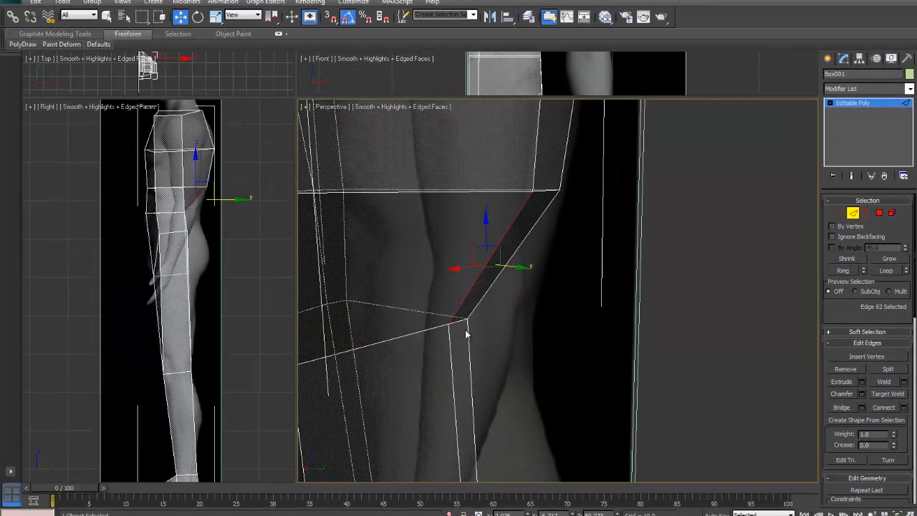
{"action": "middle_click_drag", "start_coordinate": [466, 335], "coordinate": [423, 322]}
{"action": "left_click", "coordinate": [420, 323]}
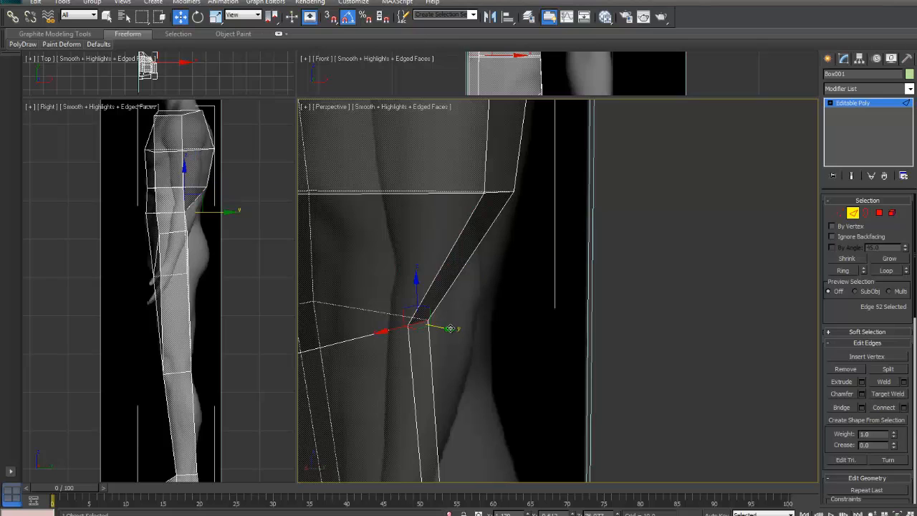
{"action": "left_click_drag", "start_coordinate": [454, 330], "coordinate": [508, 343]}
{"action": "scroll", "coordinate": [428, 391], "scroll_direction": "down", "scroll_amount": 5}
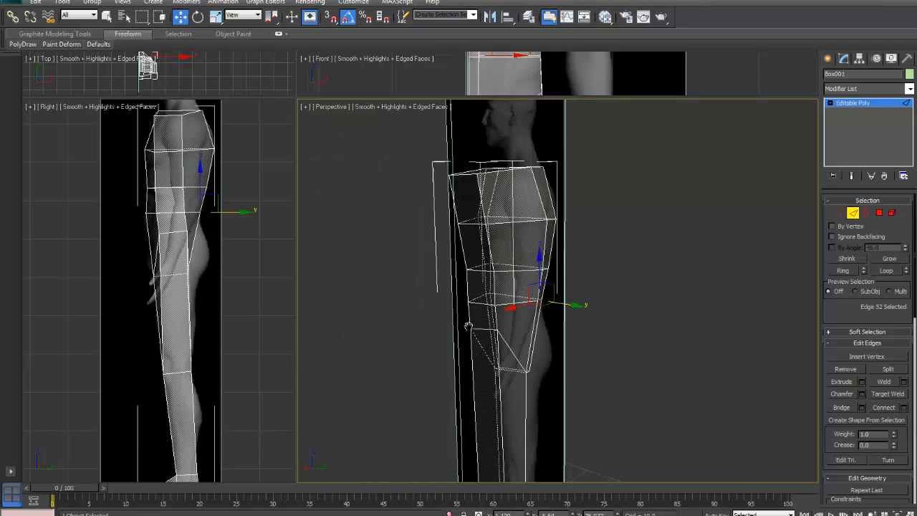
- Move the inner back edge at crotch height backward along Y to the base of the buttock in the side reference
{"action": "middle_click_drag", "start_coordinate": [428, 391], "coordinate": [424, 309]}
{"action": "scroll", "coordinate": [489, 308], "scroll_direction": "up", "scroll_amount": 4}
{"action": "mouse_move", "coordinate": [484, 316]}
{"action": "middle_mouse_down"}
{"action": "mouse_move", "coordinate": [486, 341]}
{"action": "mouse_move", "coordinate": [475, 314]}
{"action": "middle_mouse_up"}
{"action": "scroll", "coordinate": [490, 320], "scroll_direction": "up", "scroll_amount": 4}
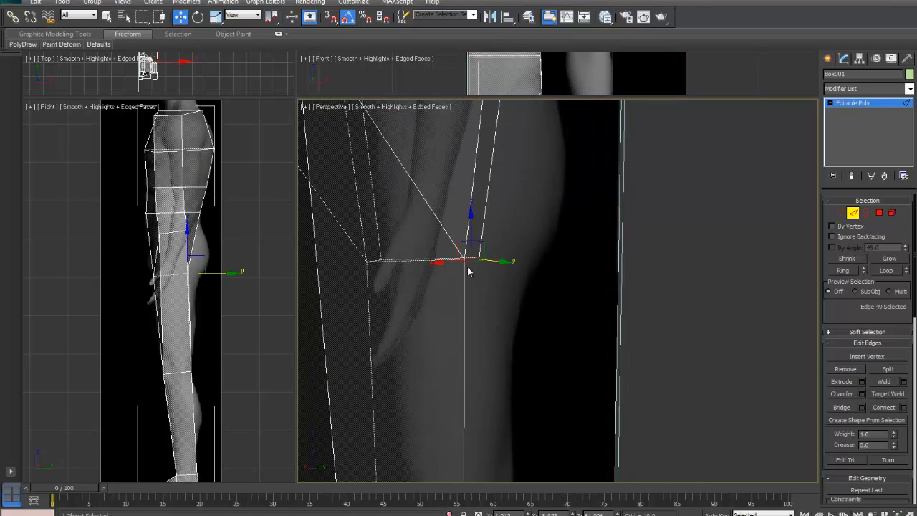
{"action": "left_click_drag", "start_coordinate": [501, 261], "coordinate": [555, 271]}
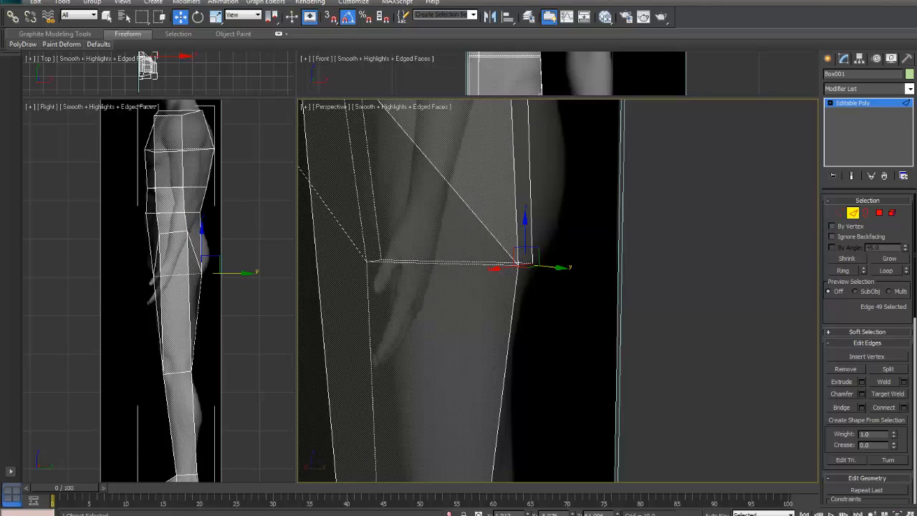
{"action": "middle_click_drag", "start_coordinate": [526, 286], "coordinate": [521, 305], "text": "alt"}
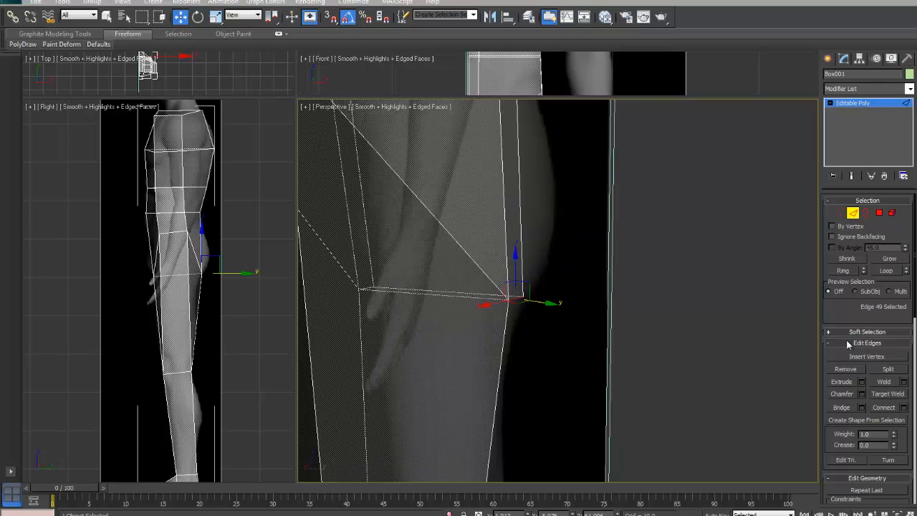
{"action": "scroll", "coordinate": [447, 278], "scroll_direction": "down", "scroll_amount": 6}
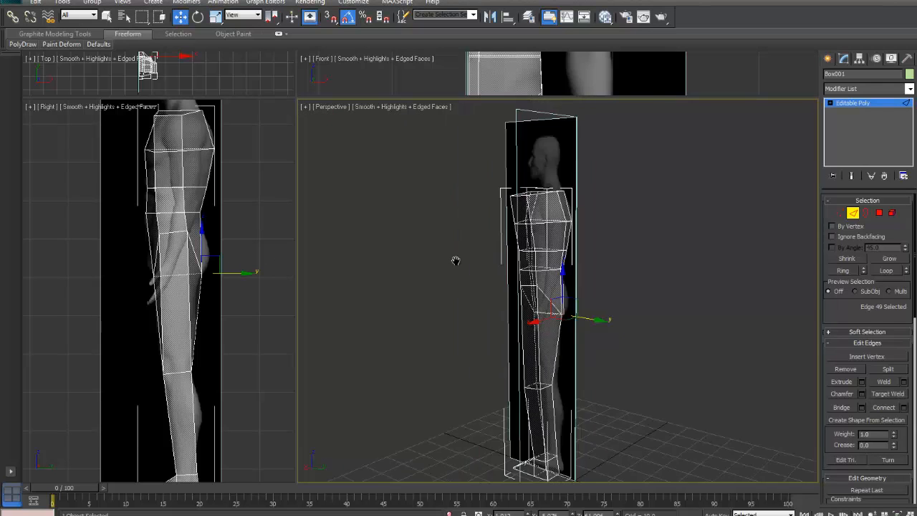
{"action": "scroll", "coordinate": [457, 260], "scroll_direction": "up", "scroll_amount": 3}
{"action": "middle_click_drag", "start_coordinate": [456, 260], "coordinate": [445, 251]}
{"action": "scroll", "coordinate": [446, 311], "scroll_direction": "down", "scroll_amount": 5}
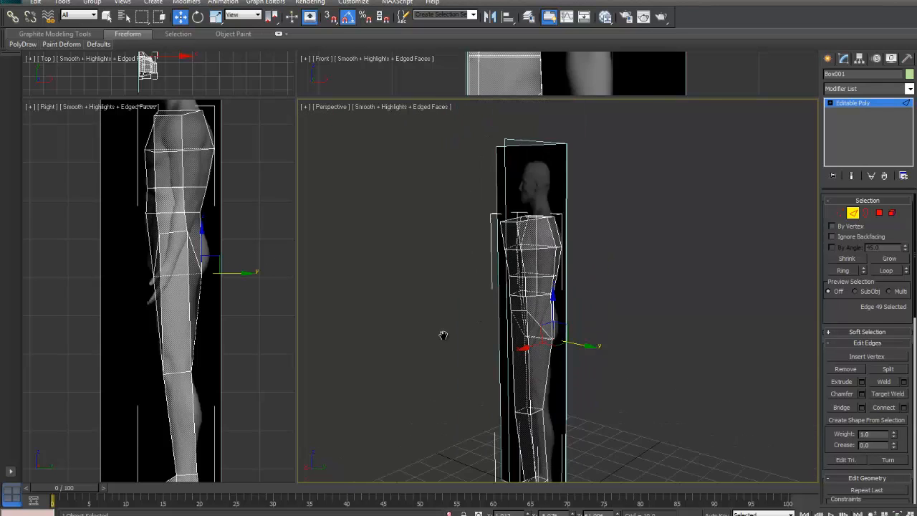
{"action": "middle_click_drag", "start_coordinate": [449, 338], "coordinate": [494, 315], "text": "alt"}
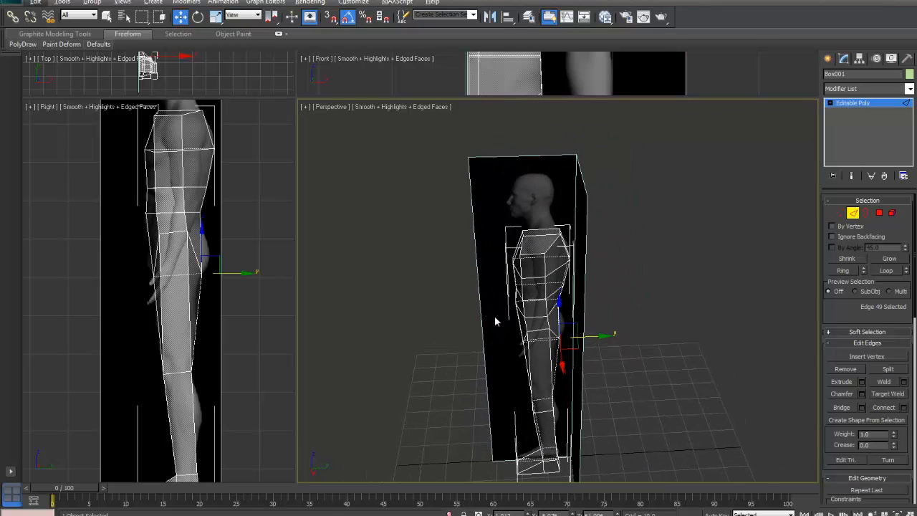
- Move the inner back edge at the top of the torso up and slightly forward toward the neck in the side reference
{"action": "scroll", "coordinate": [543, 276], "scroll_direction": "up", "scroll_amount": 5}
{"action": "middle_click_drag", "start_coordinate": [551, 293], "coordinate": [532, 313]}
{"action": "left_click", "coordinate": [496, 265]}
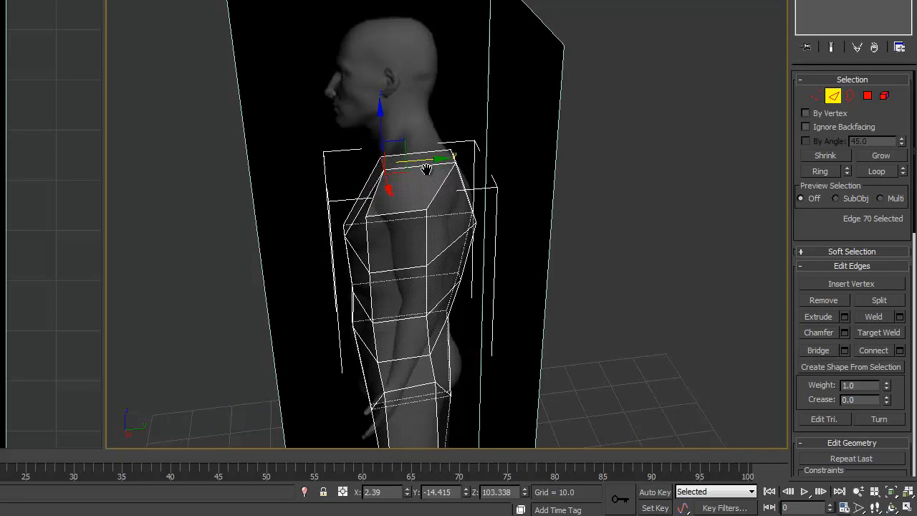
{"action": "middle_click_drag", "start_coordinate": [446, 167], "coordinate": [415, 114]}
{"action": "left_click", "coordinate": [396, 172]}
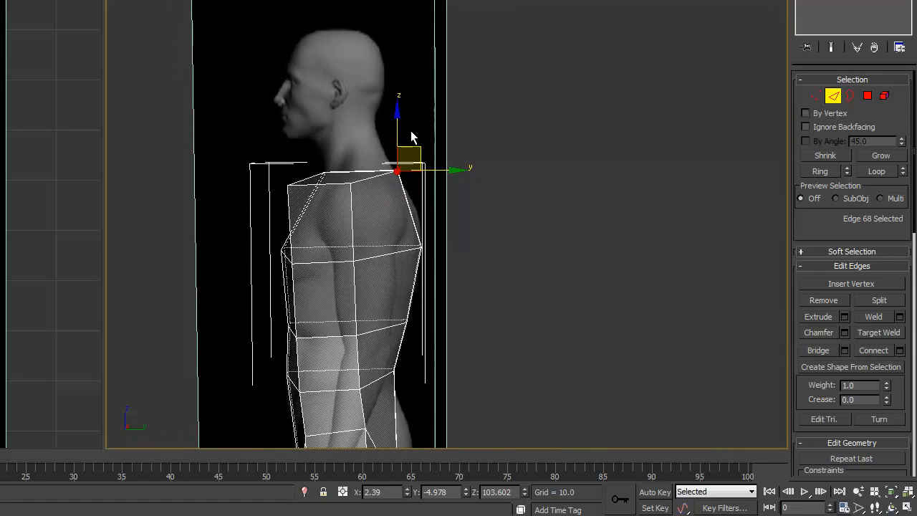
{"action": "left_click_drag", "start_coordinate": [418, 150], "coordinate": [406, 132]}
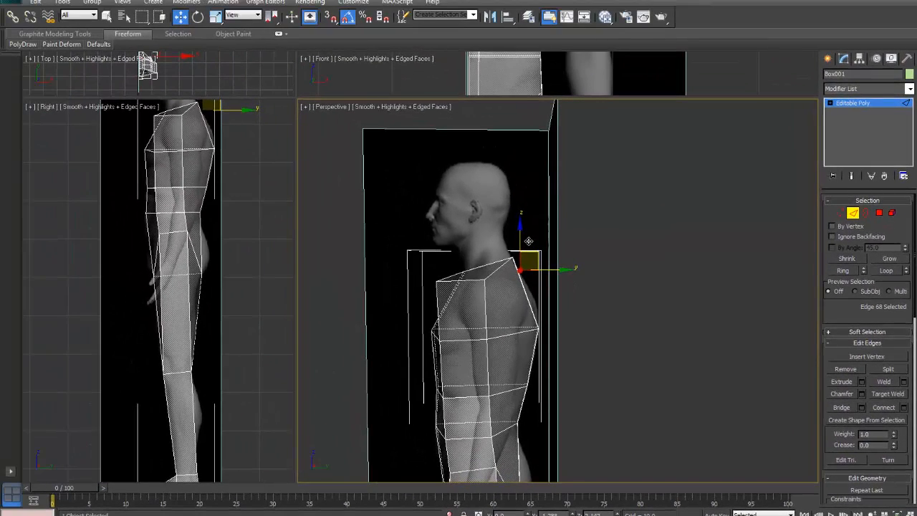
- Raise the top inner back edge further and shift it slightly forward to follow the nape of the neck in the side reference
{"action": "scroll", "coordinate": [461, 291], "scroll_direction": "down", "scroll_amount": 5}
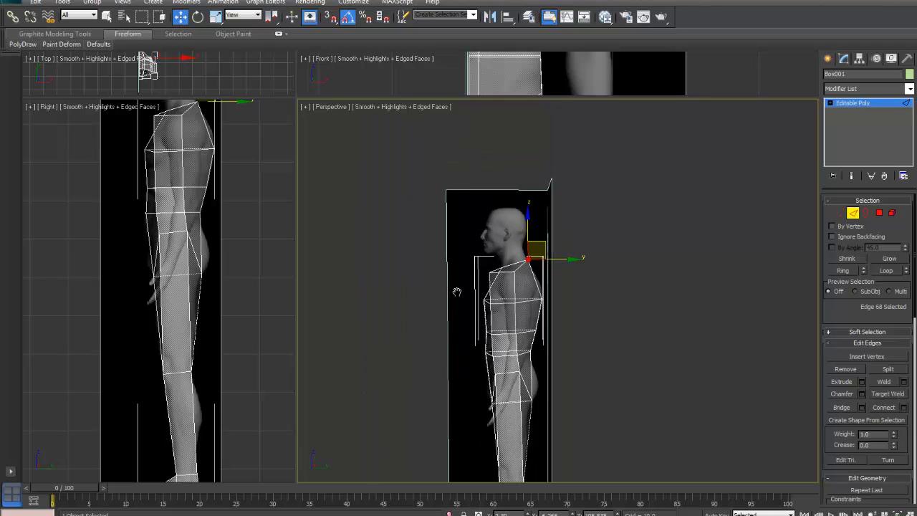
{"action": "middle_click_drag", "start_coordinate": [455, 298], "coordinate": [522, 291], "text": "alt"}
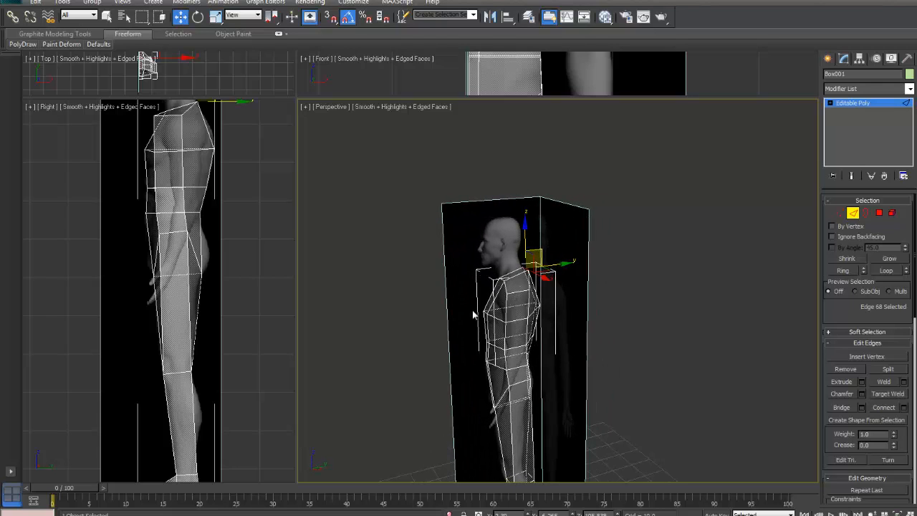
{"action": "middle_click_drag", "start_coordinate": [180, 183], "coordinate": [185, 227]}
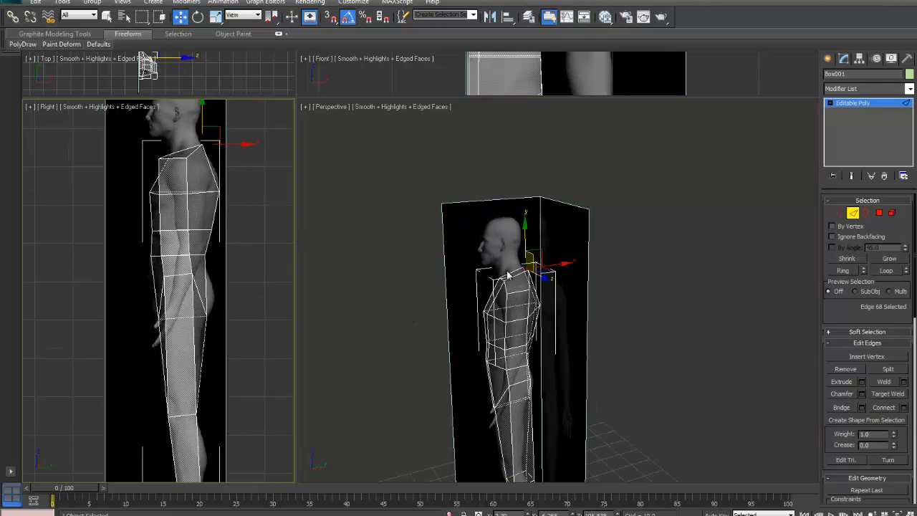
{"action": "middle_click_drag", "start_coordinate": [515, 278], "coordinate": [513, 277]}
{"action": "scroll", "coordinate": [513, 277], "scroll_direction": "up", "scroll_amount": 4}
{"action": "scroll", "coordinate": [506, 272], "scroll_direction": "down", "scroll_amount": 10}
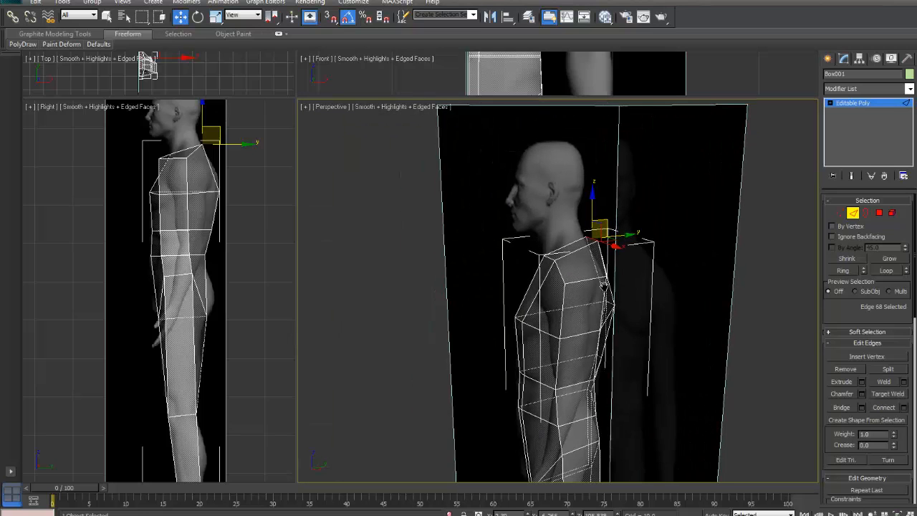
{"action": "middle_click_drag", "start_coordinate": [604, 287], "coordinate": [601, 291]}
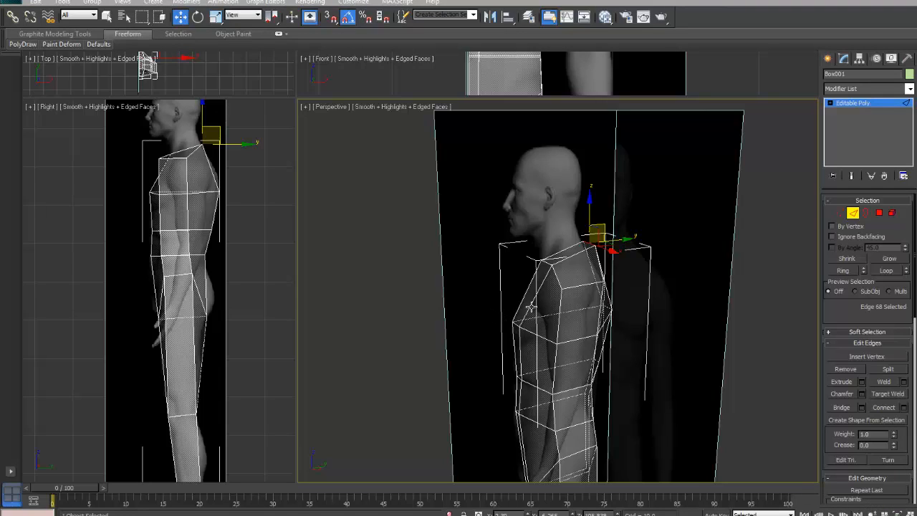
{"action": "scroll", "coordinate": [488, 310], "scroll_direction": "down", "scroll_amount": 4}
{"action": "scroll", "coordinate": [515, 279], "scroll_direction": "down", "scroll_amount": 3}
{"action": "middle_click_drag", "start_coordinate": [510, 255], "coordinate": [571, 277]}
{"action": "scroll", "coordinate": [541, 257], "scroll_direction": "up", "scroll_amount": 4}
{"action": "scroll", "coordinate": [571, 348], "scroll_direction": "up", "scroll_amount": 4}
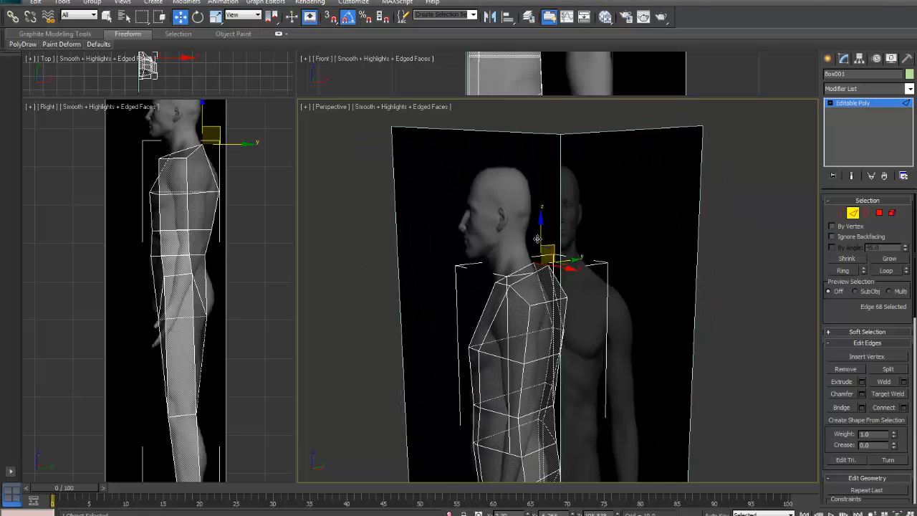
{"action": "mouse_move", "coordinate": [543, 244]}
{"action": "left_mouse_down"}
{"action": "mouse_move", "coordinate": [566, 258]}
{"action": "mouse_move", "coordinate": [554, 251]}
{"action": "left_mouse_up"}
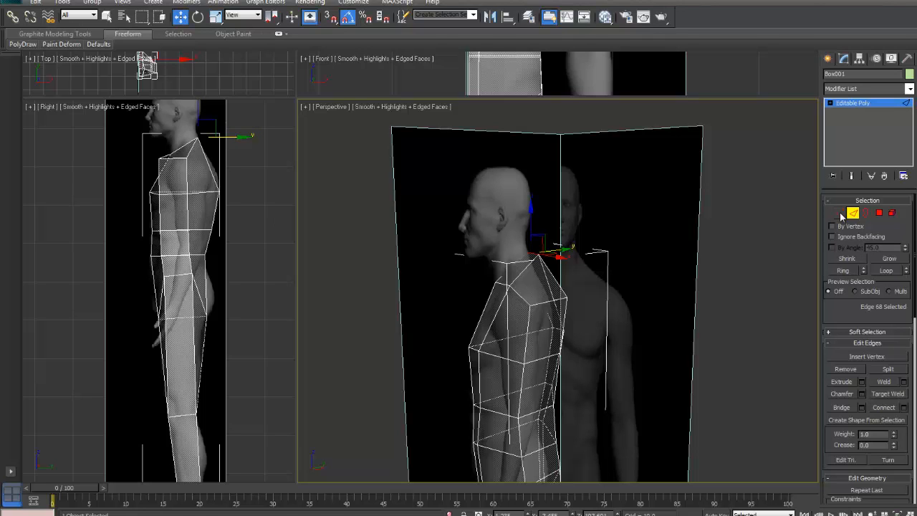
- Select the outer side polygon of the shoulder and move it backward to line up with the arm in the side reference
{"action": "scroll", "coordinate": [521, 295], "scroll_direction": "down", "scroll_amount": 4}
{"action": "middle_click_drag", "start_coordinate": [522, 293], "coordinate": [501, 278]}
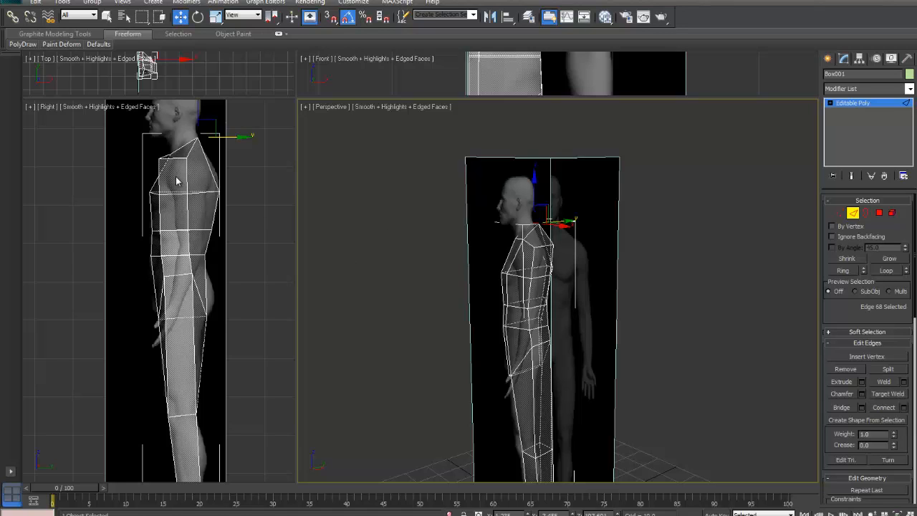
{"action": "left_click", "coordinate": [880, 212]}
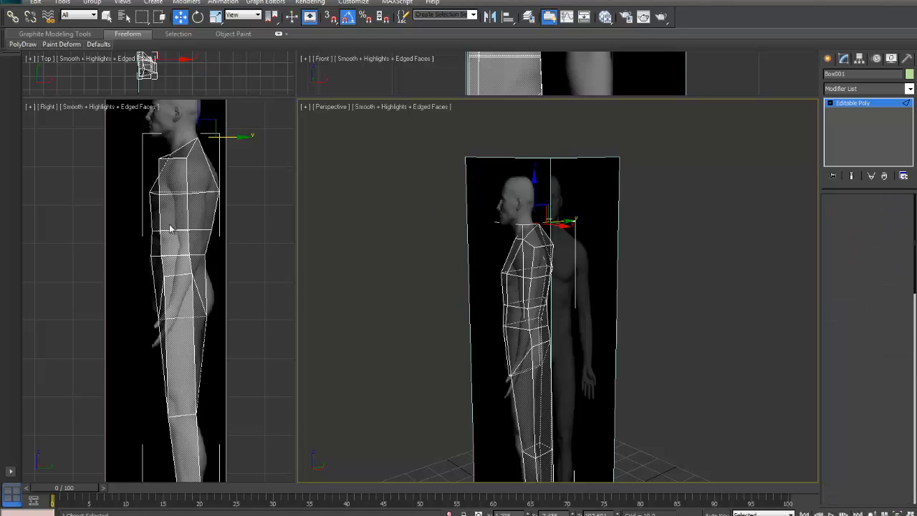
{"action": "left_click", "coordinate": [169, 180]}
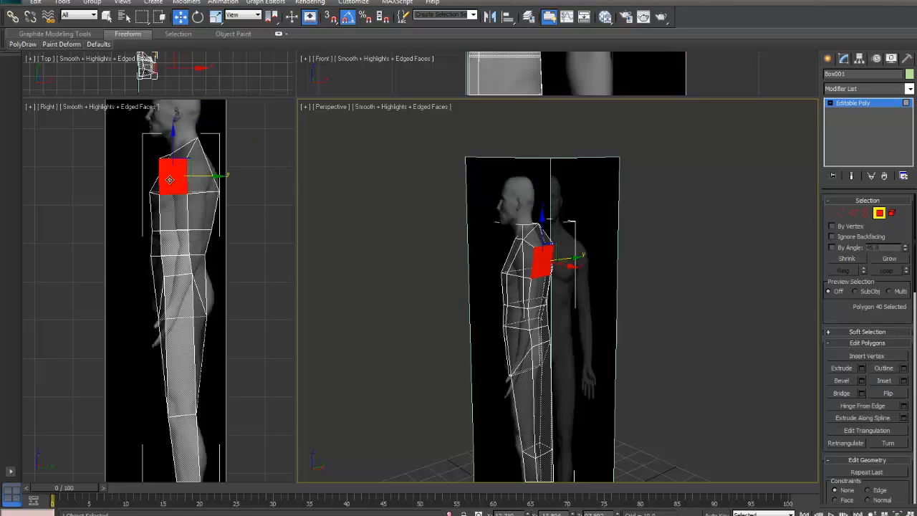
{"action": "right_click", "coordinate": [213, 176]}
{"action": "left_click_drag", "start_coordinate": [216, 175], "coordinate": [231, 175]}
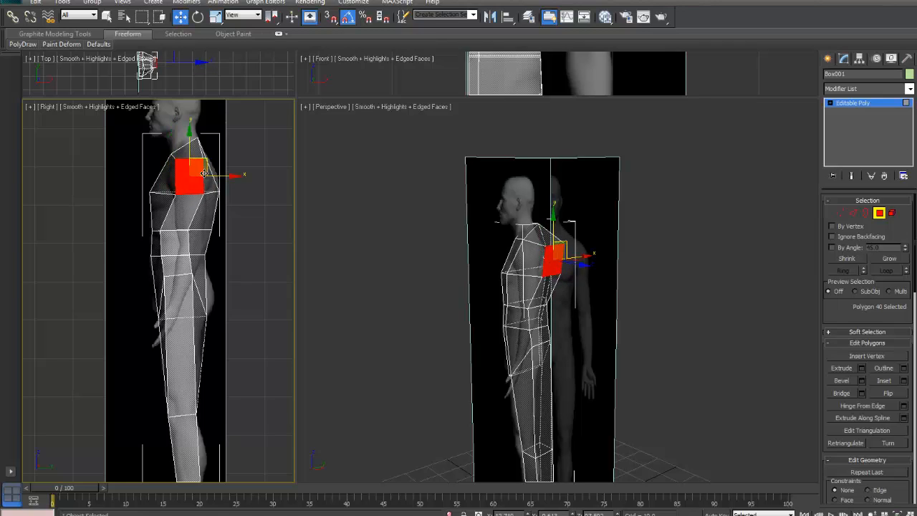
- Move the shoulder polygon's rear vertices slightly backward and raise its two lower vertices slightly at armpit height
{"action": "scroll", "coordinate": [262, 219], "scroll_direction": "up", "scroll_amount": 3}
{"action": "middle_click_drag", "start_coordinate": [261, 218], "coordinate": [180, 389]}
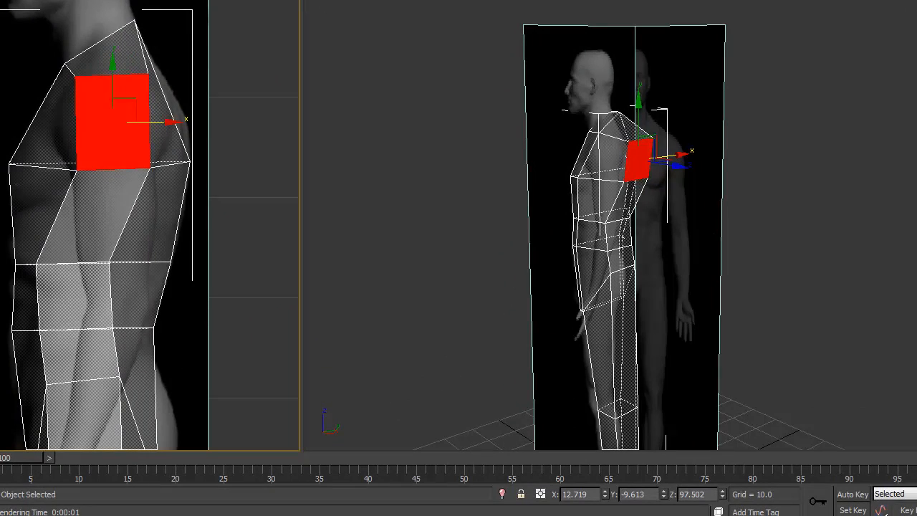
{"action": "key", "text": "1"}
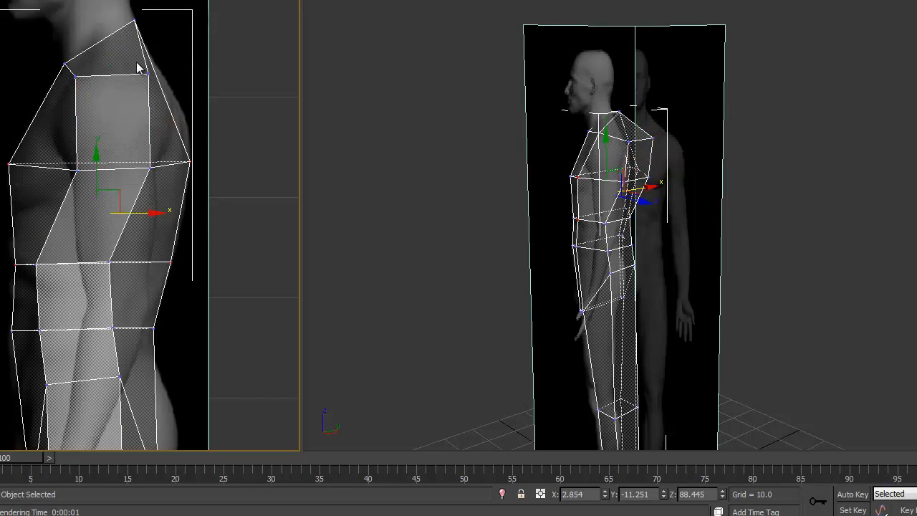
{"action": "left_click", "coordinate": [153, 162]}
{"action": "left_click_drag", "start_coordinate": [180, 120], "coordinate": [182, 120]}
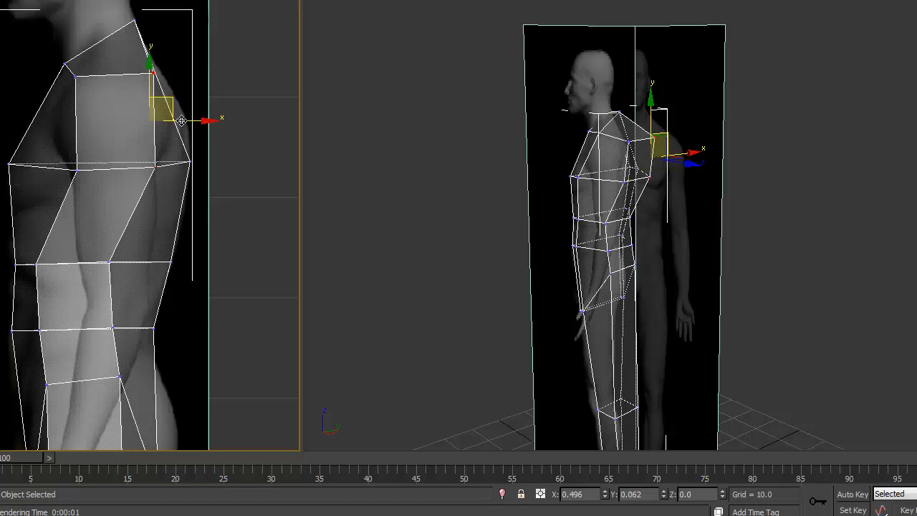
{"action": "left_click_drag", "start_coordinate": [181, 121], "coordinate": [187, 119]}
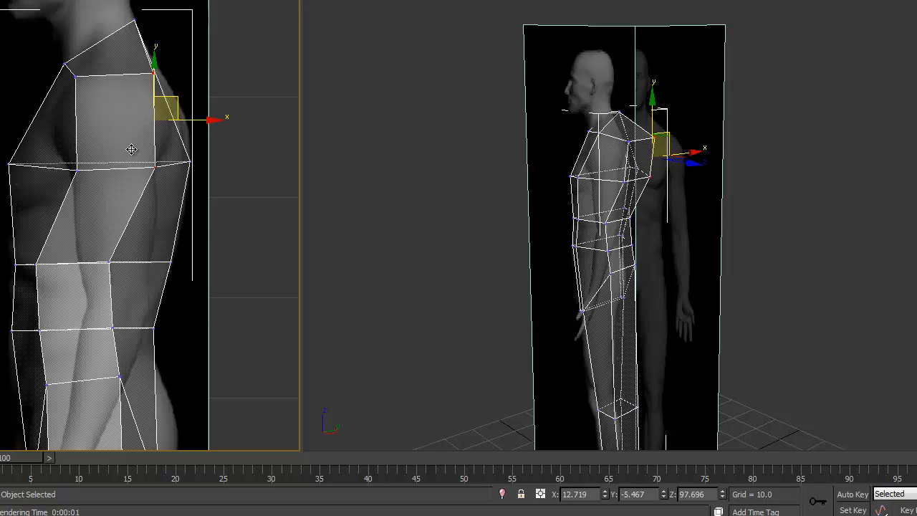
{"action": "left_click_drag", "start_coordinate": [69, 168], "coordinate": [160, 181]}
{"action": "left_click_drag", "start_coordinate": [118, 135], "coordinate": [112, 127]}
- Move the outer side vertex pairs of the upper waist, lower waist and hip rows backward to straighten the torso's side
{"action": "middle_click_drag", "start_coordinate": [117, 276], "coordinate": [109, 142]}
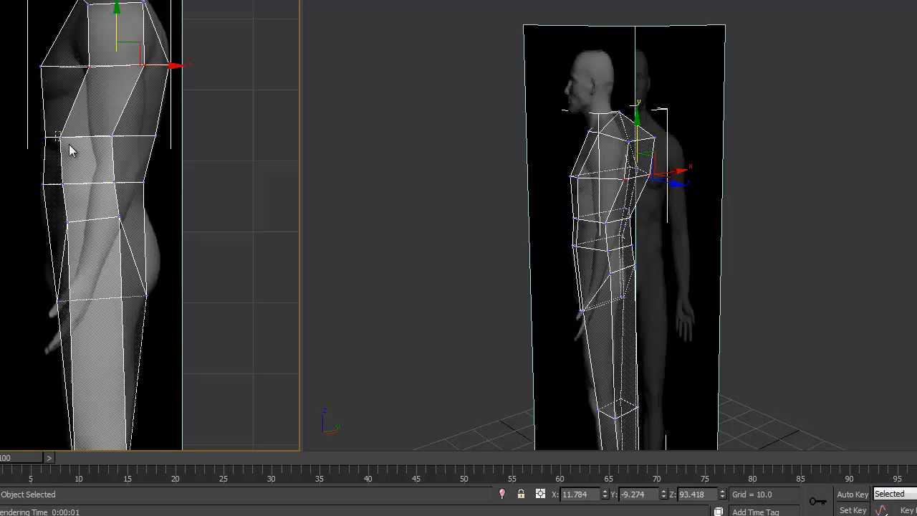
{"action": "left_click_drag", "start_coordinate": [129, 150], "coordinate": [168, 139]}
{"action": "left_click_drag", "start_coordinate": [51, 178], "coordinate": [168, 183]}
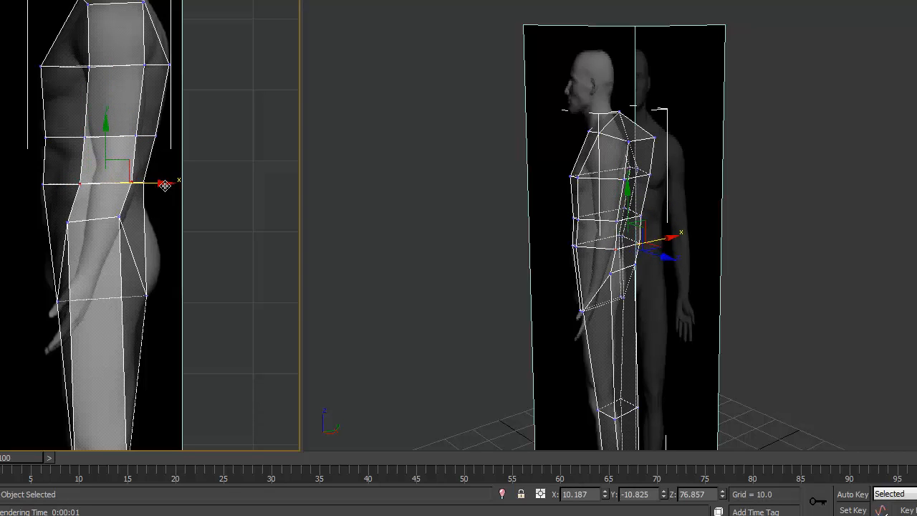
{"action": "left_click_drag", "start_coordinate": [75, 229], "coordinate": [149, 221]}
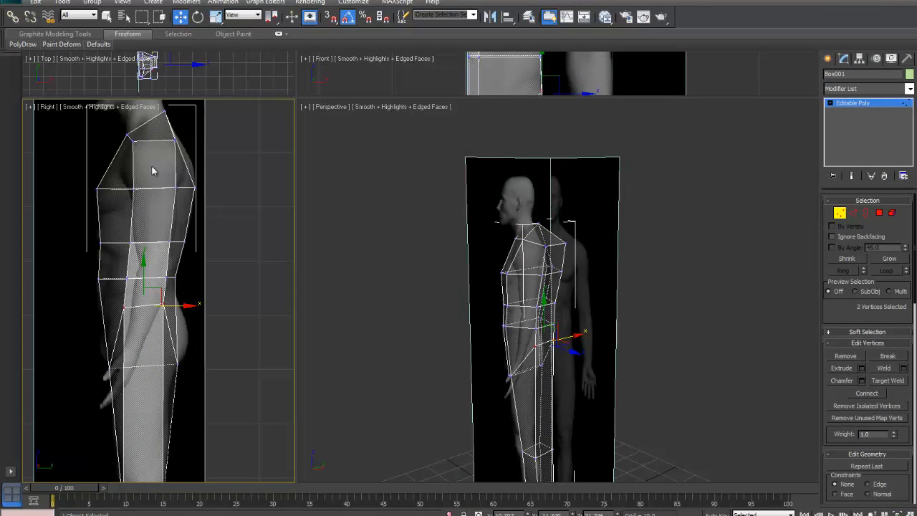
- Select the outer shoulder polygon and extrude it outward past the shoulder as the beginning of the arm
{"action": "left_click", "coordinate": [878, 213]}
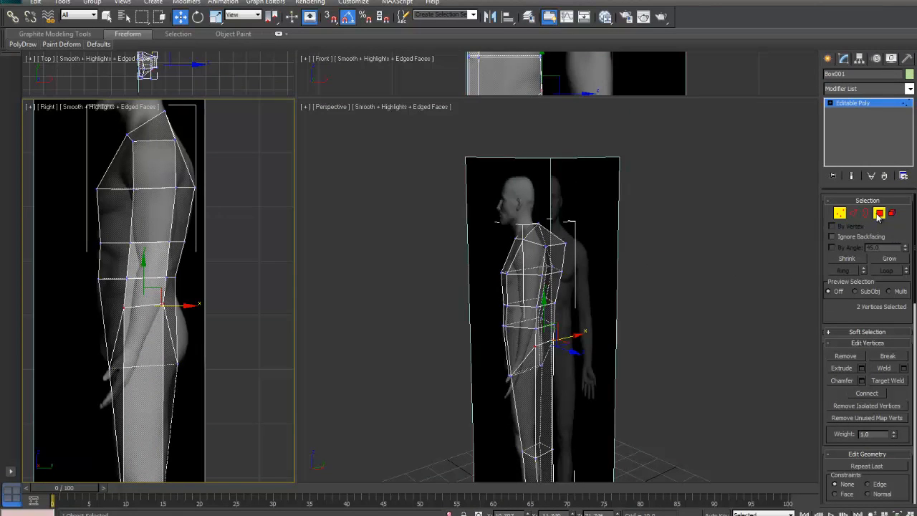
{"action": "left_click", "coordinate": [152, 185]}
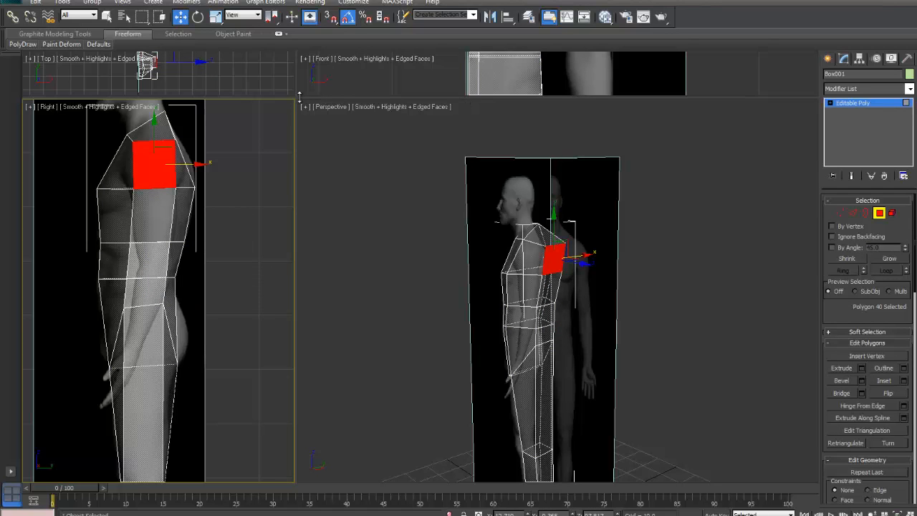
{"action": "scroll", "coordinate": [510, 309], "scroll_direction": "down", "scroll_amount": 4}
{"action": "middle_click_drag", "start_coordinate": [510, 309], "coordinate": [606, 334]}
{"action": "scroll", "coordinate": [511, 308], "scroll_direction": "up", "scroll_amount": 5}
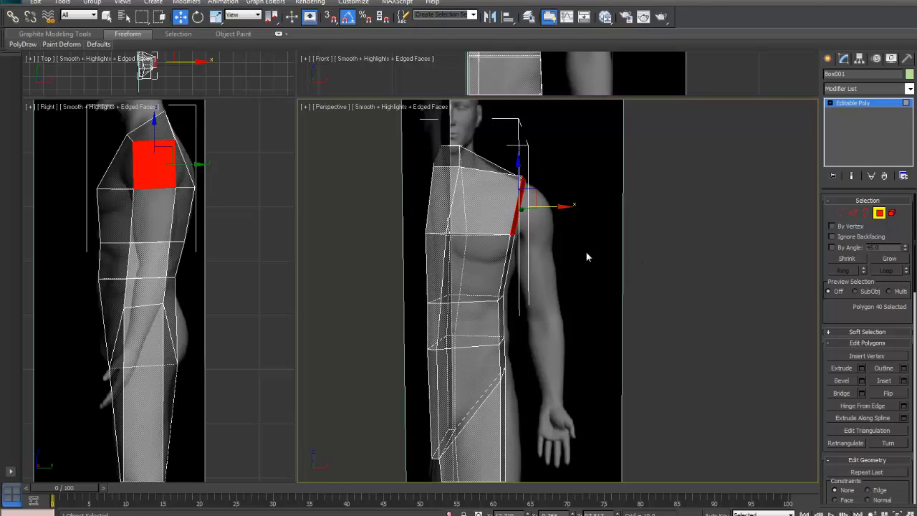
{"action": "scroll", "coordinate": [547, 308], "scroll_direction": "down", "scroll_amount": 4}
{"action": "mouse_move", "coordinate": [538, 301]}
{"action": "middle_mouse_down", "text": "alt"}
{"action": "mouse_move", "coordinate": [542, 283]}
{"action": "mouse_move", "coordinate": [531, 295]}
{"action": "middle_mouse_up", "text": "alt"}
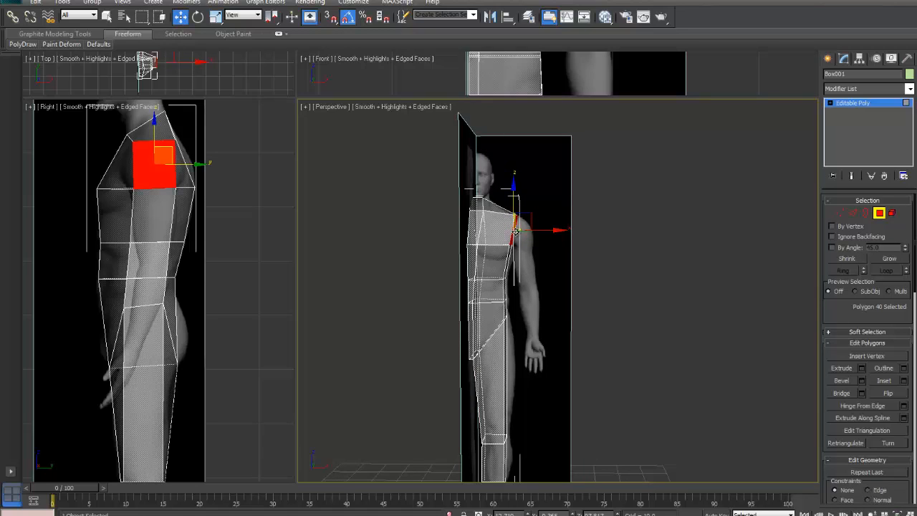
{"action": "left_click", "coordinate": [841, 368]}
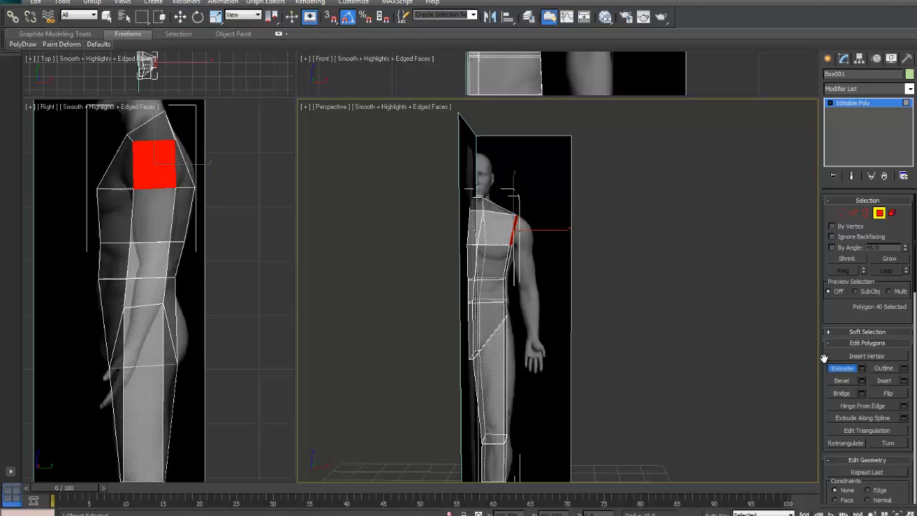
{"action": "left_click", "coordinate": [862, 369]}
{"action": "left_click", "coordinate": [563, 328]}
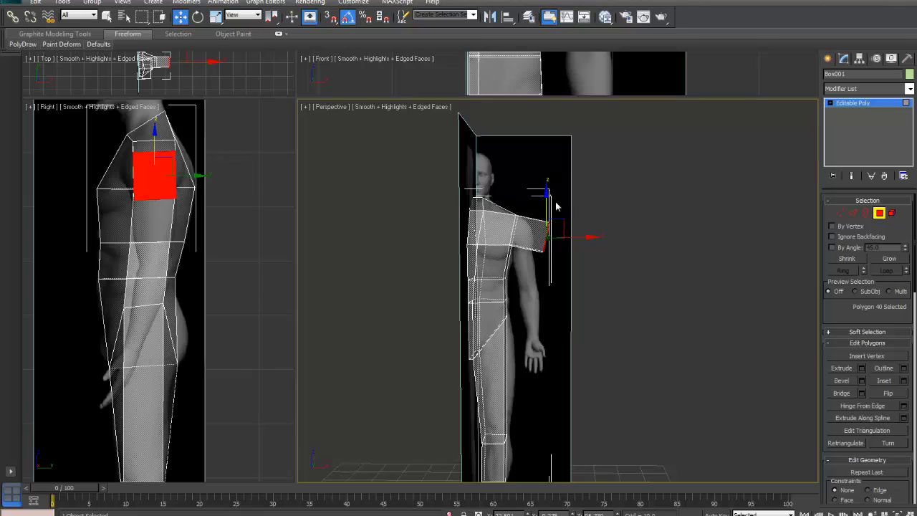
- Switch the Right viewport to the Front view and frame the torso and arm in it
{"action": "scroll", "coordinate": [530, 286], "scroll_direction": "up", "scroll_amount": 5}
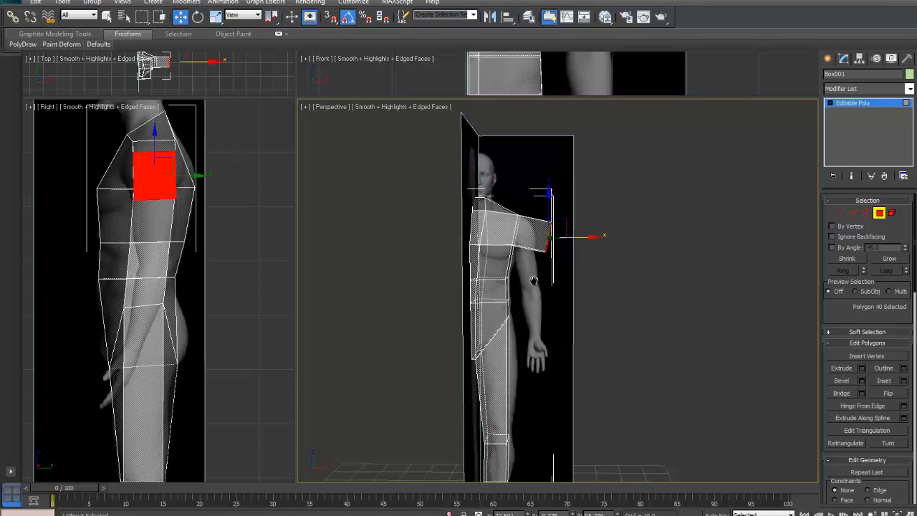
{"action": "middle_click_drag", "start_coordinate": [537, 293], "coordinate": [589, 298]}
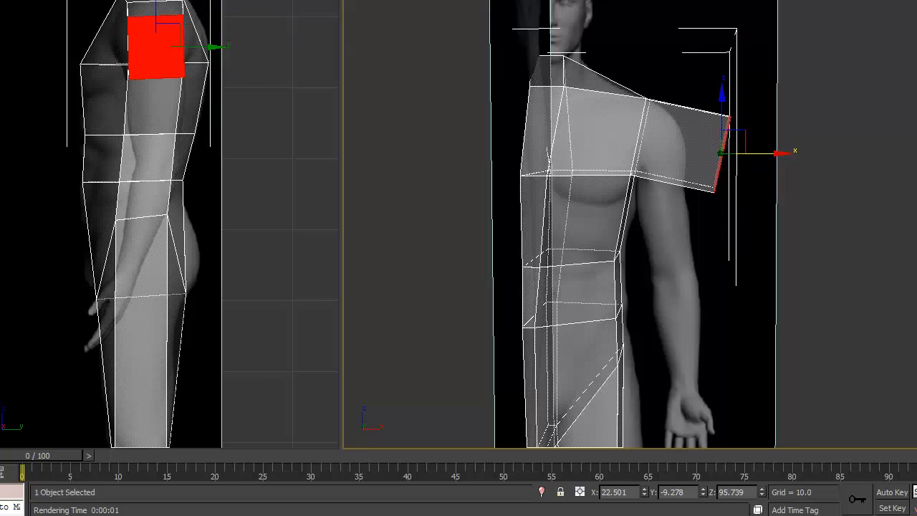
{"action": "left_click", "coordinate": [29, 22]}
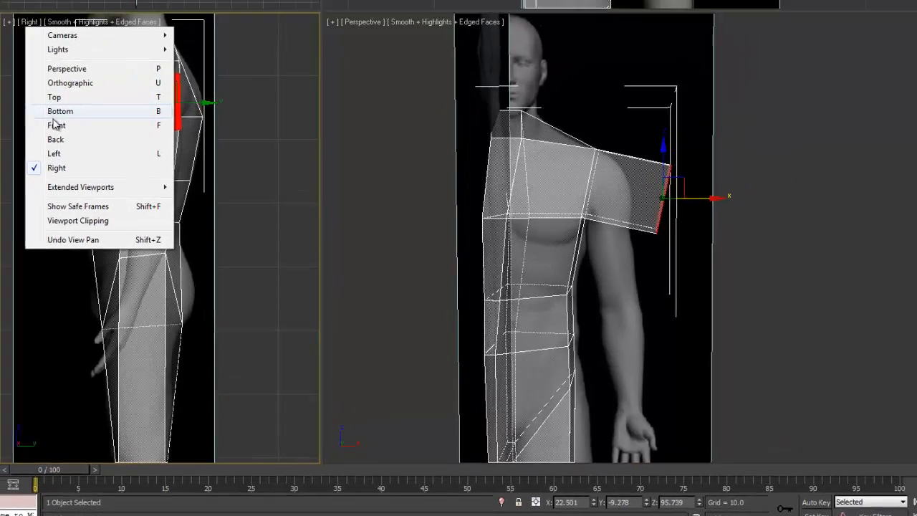
{"action": "left_click", "coordinate": [56, 124]}
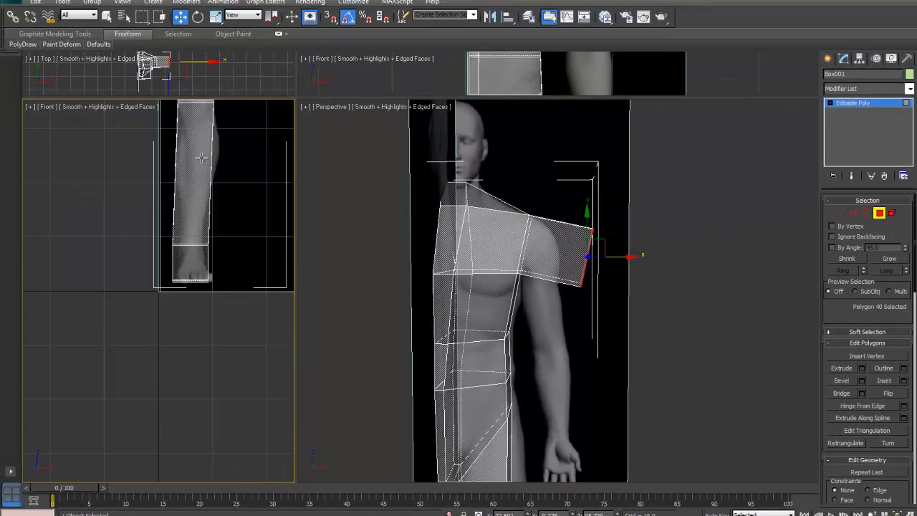
{"action": "middle_click_drag", "start_coordinate": [201, 157], "coordinate": [142, 453]}
{"action": "scroll", "coordinate": [153, 227], "scroll_direction": "down", "scroll_amount": 2}
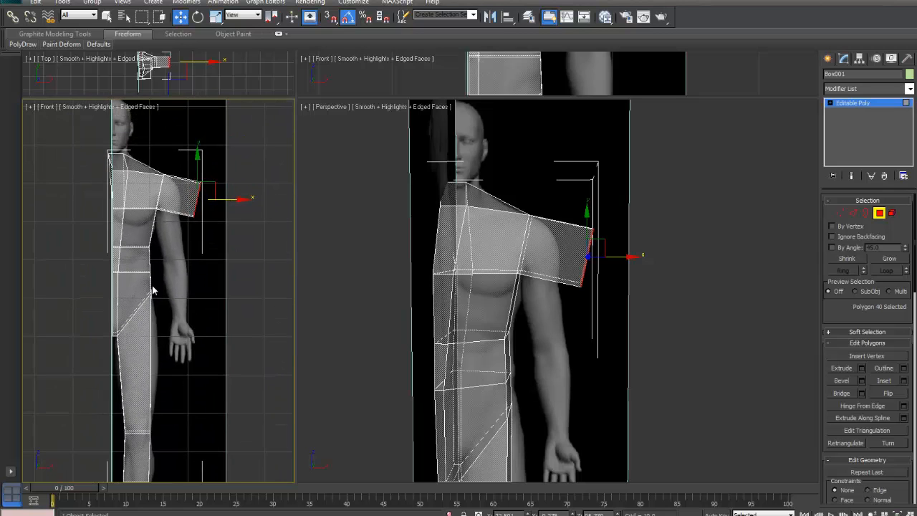
{"action": "middle_click_drag", "start_coordinate": [153, 291], "coordinate": [136, 299]}
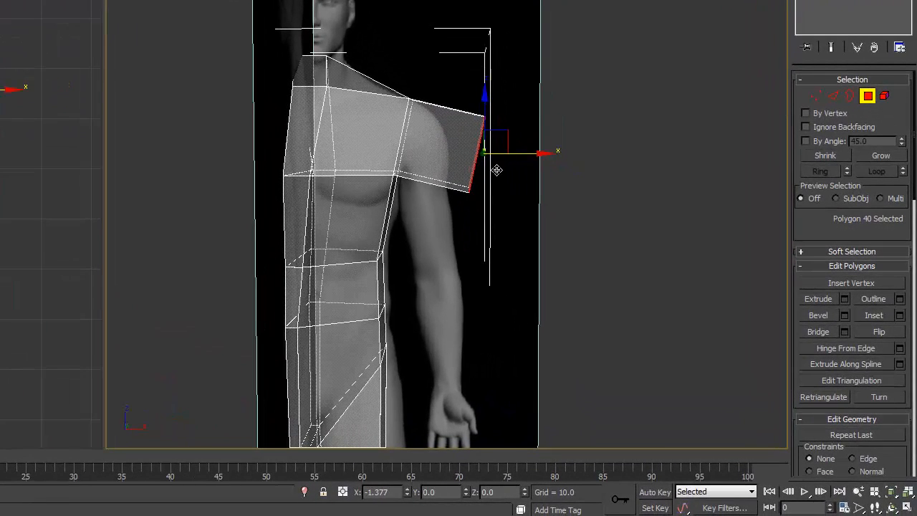
- Move the extruded arm's end polygon back toward the shoulder, rotate it to face more downward, and clear the polygon selection
{"action": "left_click_drag", "start_coordinate": [497, 170], "coordinate": [480, 169]}
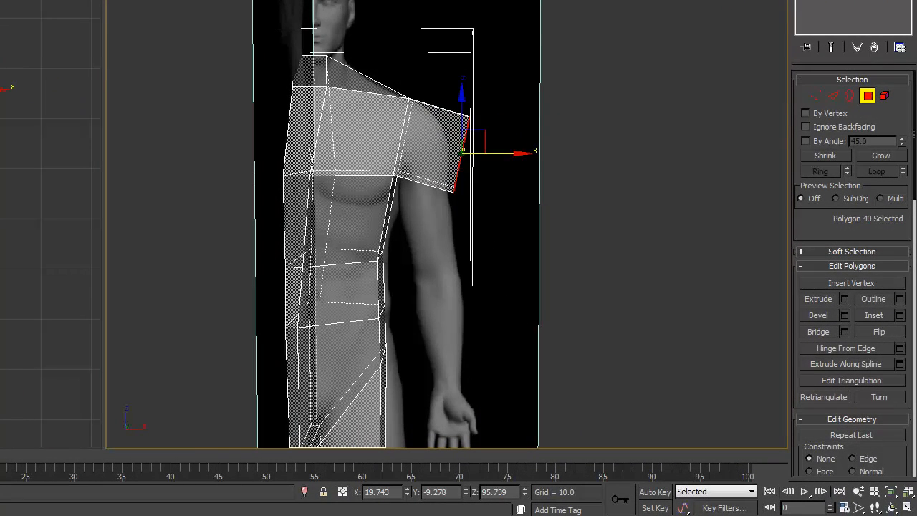
{"action": "key", "text": "e"}
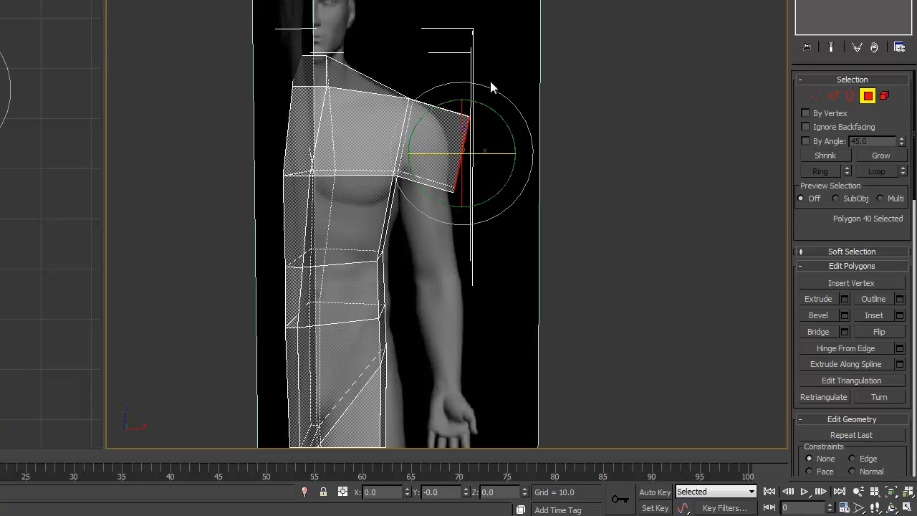
{"action": "left_click_drag", "start_coordinate": [495, 92], "coordinate": [509, 102]}
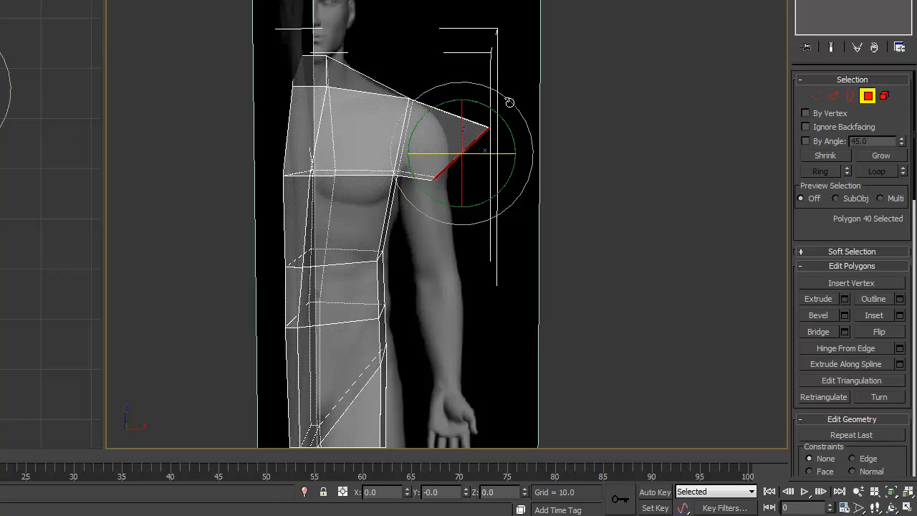
{"action": "left_click", "coordinate": [398, 27]}
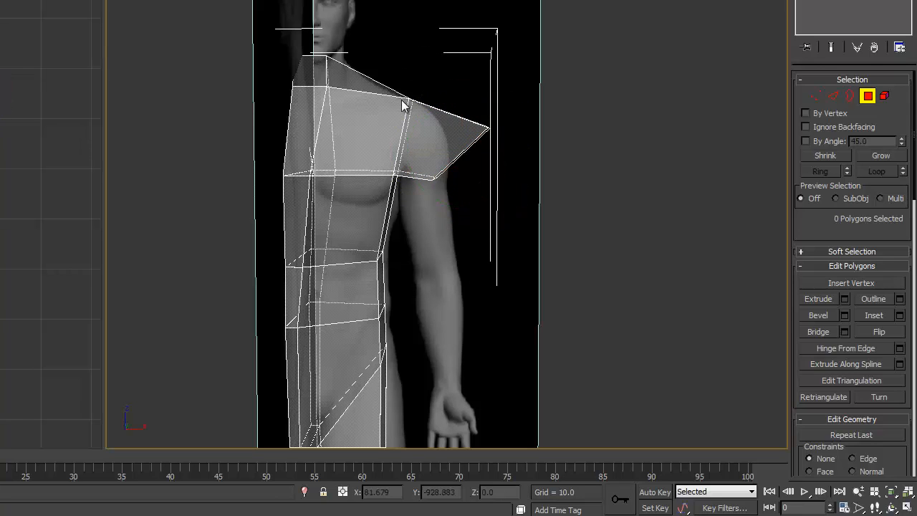
- Move the arm end's two lower vertices down to the inner side of the elbow in the front reference
{"action": "left_click", "coordinate": [819, 100]}
{"action": "left_click", "coordinate": [413, 173]}
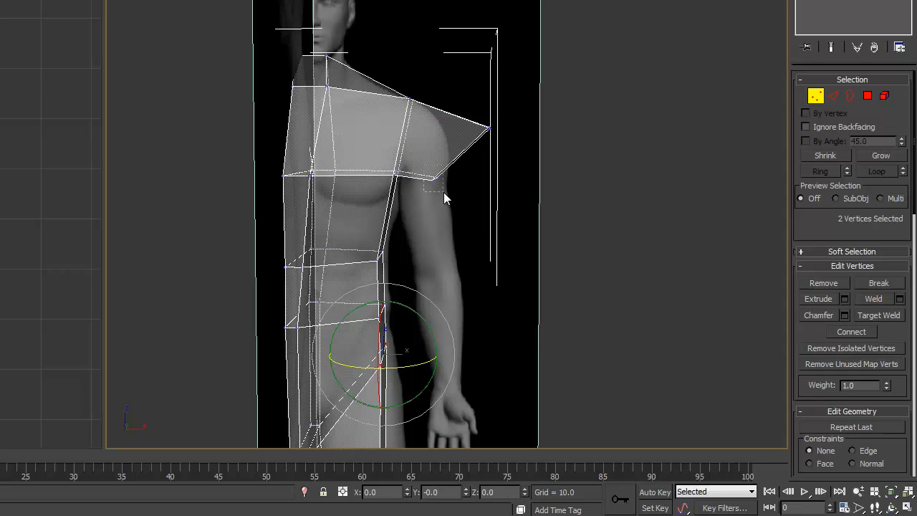
{"action": "left_click_drag", "start_coordinate": [442, 192], "coordinate": [448, 193]}
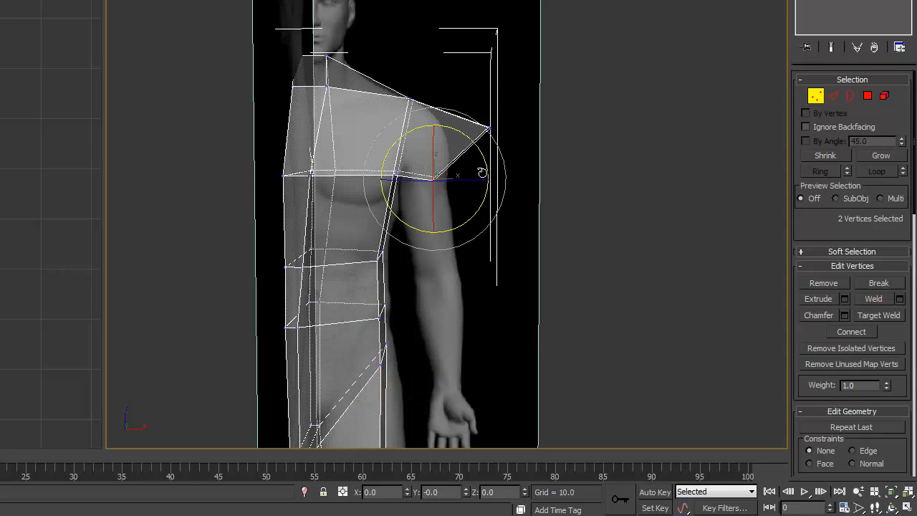
{"action": "key", "text": "w"}
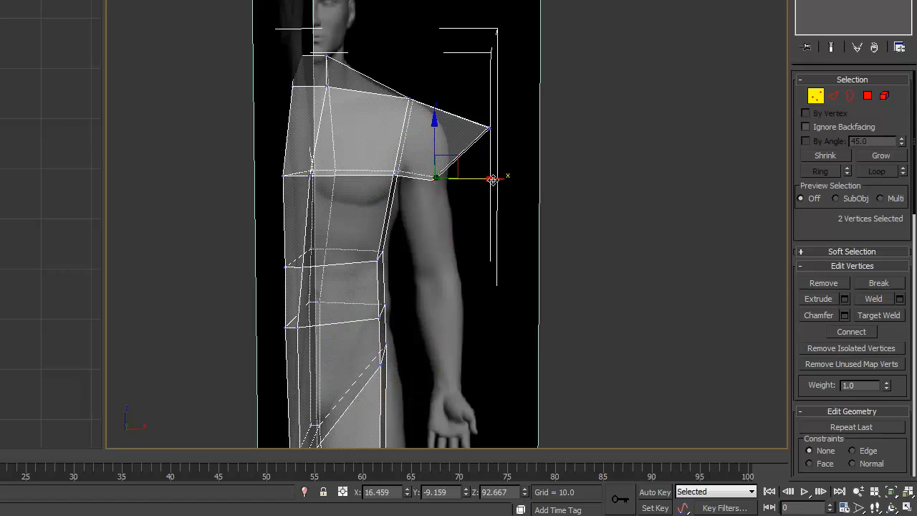
{"action": "left_click_drag", "start_coordinate": [487, 179], "coordinate": [463, 177]}
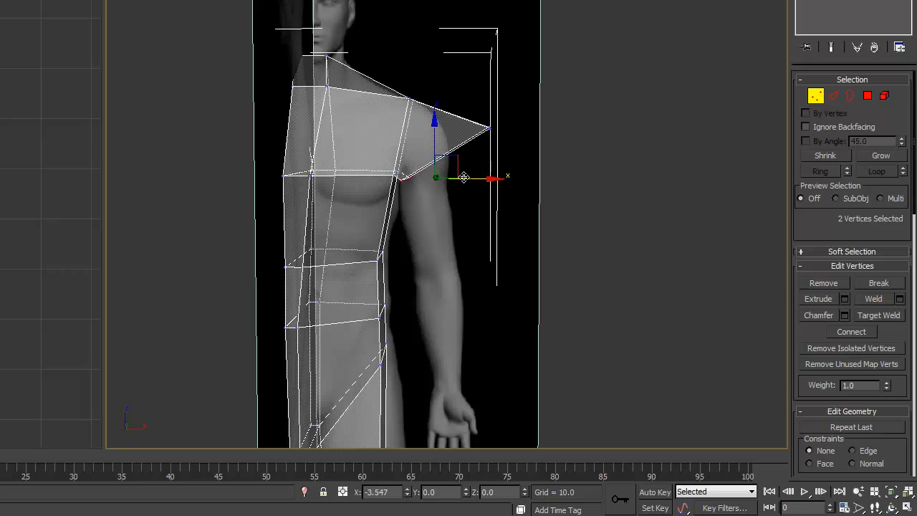
{"action": "left_click_drag", "start_coordinate": [465, 177], "coordinate": [462, 177]}
{"action": "left_click_drag", "start_coordinate": [464, 175], "coordinate": [479, 172]}
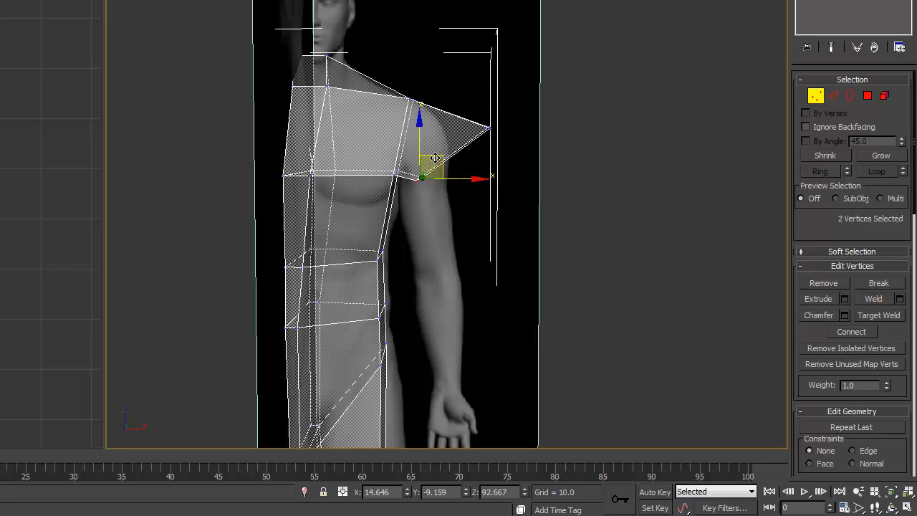
{"action": "left_click_drag", "start_coordinate": [444, 161], "coordinate": [439, 263]}
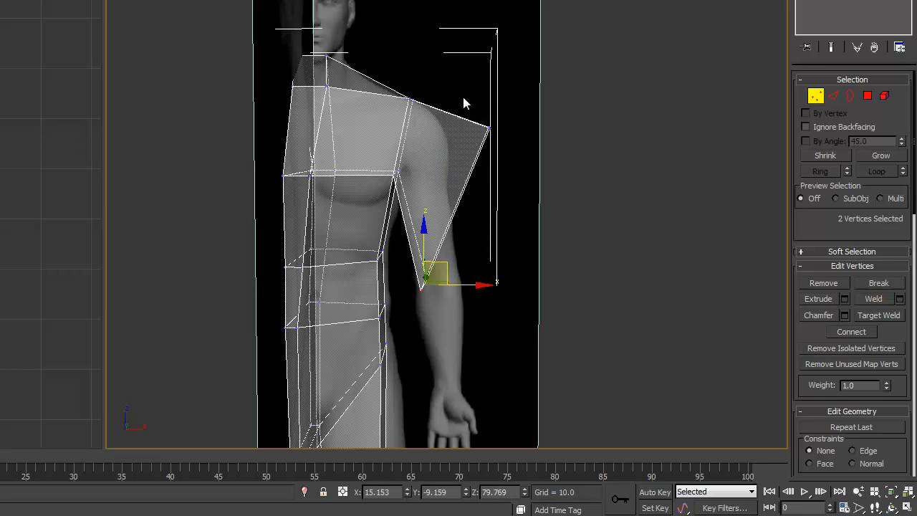
- Move the arm end's two upper vertices down to elbow height and inward to the outer edge of the reference arm
{"action": "left_click_drag", "start_coordinate": [505, 164], "coordinate": [503, 159]}
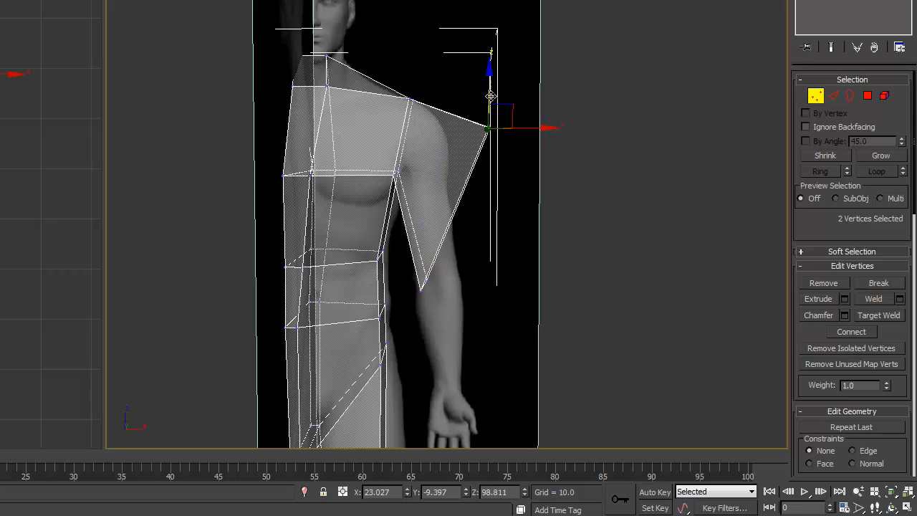
{"action": "left_click_drag", "start_coordinate": [491, 96], "coordinate": [459, 238]}
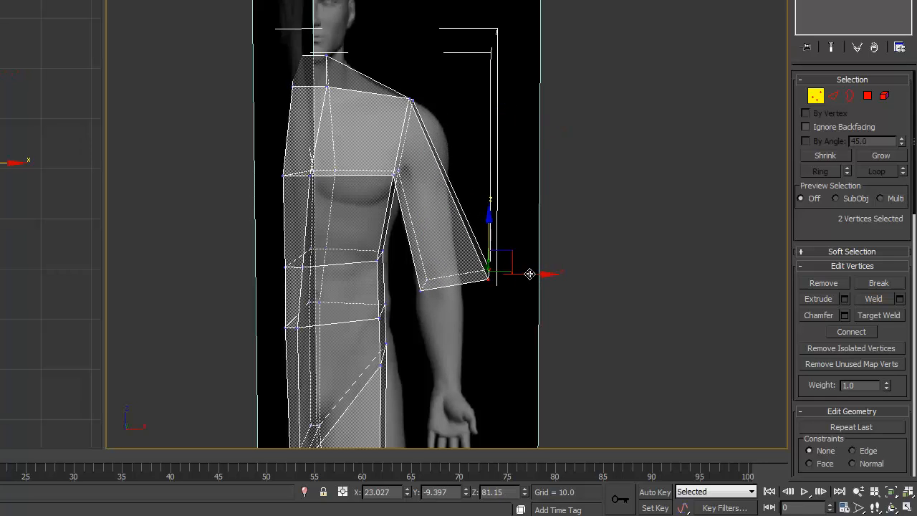
{"action": "left_click_drag", "start_coordinate": [529, 274], "coordinate": [503, 275]}
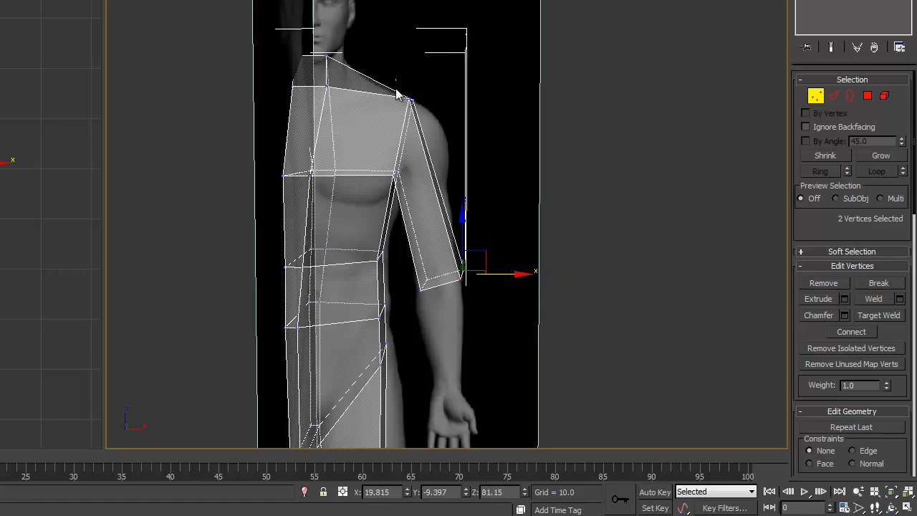
- Move the two vertices on top of the shoulder slightly outward and down toward the reference shoulder
{"action": "left_click", "coordinate": [412, 100]}
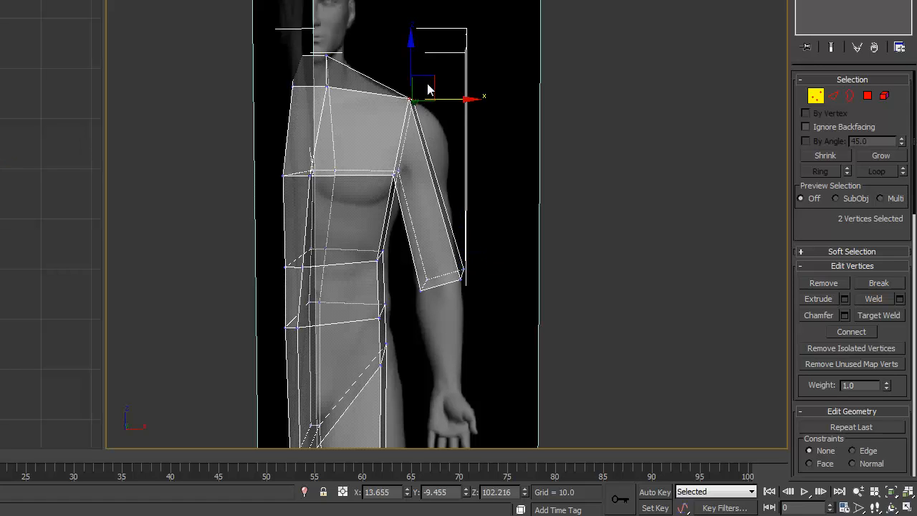
{"action": "left_click_drag", "start_coordinate": [427, 80], "coordinate": [440, 89]}
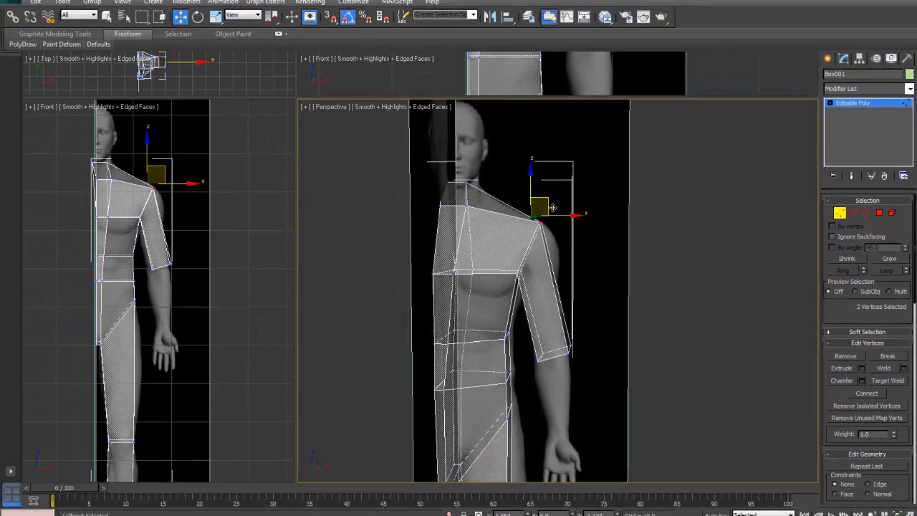
{"action": "left_click_drag", "start_coordinate": [553, 207], "coordinate": [554, 209]}
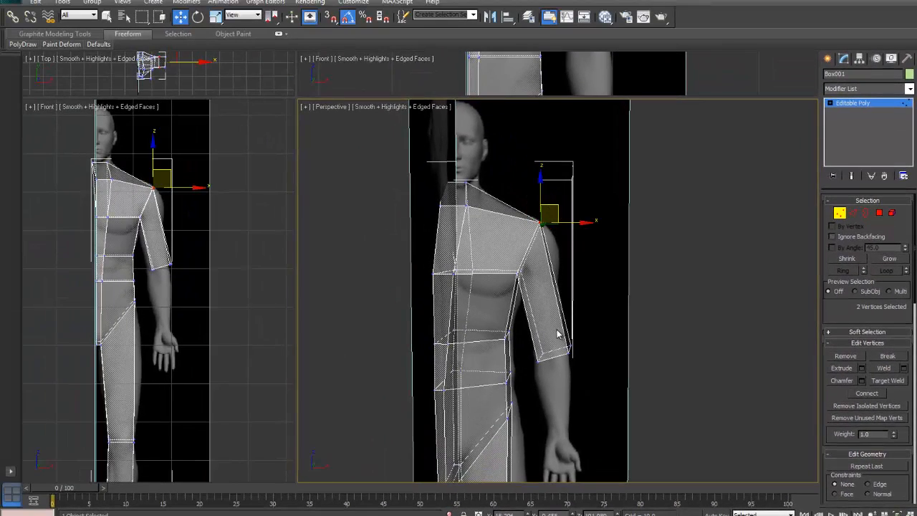
- Switch the large Front viewport to the Right view and frame the head and torso in it
{"action": "left_click", "coordinate": [47, 107]}
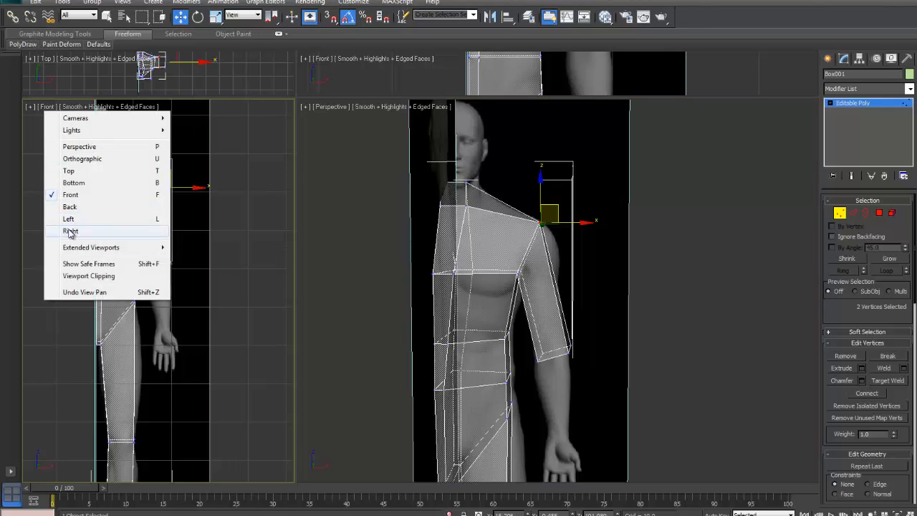
{"action": "left_click", "coordinate": [78, 231]}
{"action": "middle_click_drag", "start_coordinate": [150, 150], "coordinate": [115, 219]}
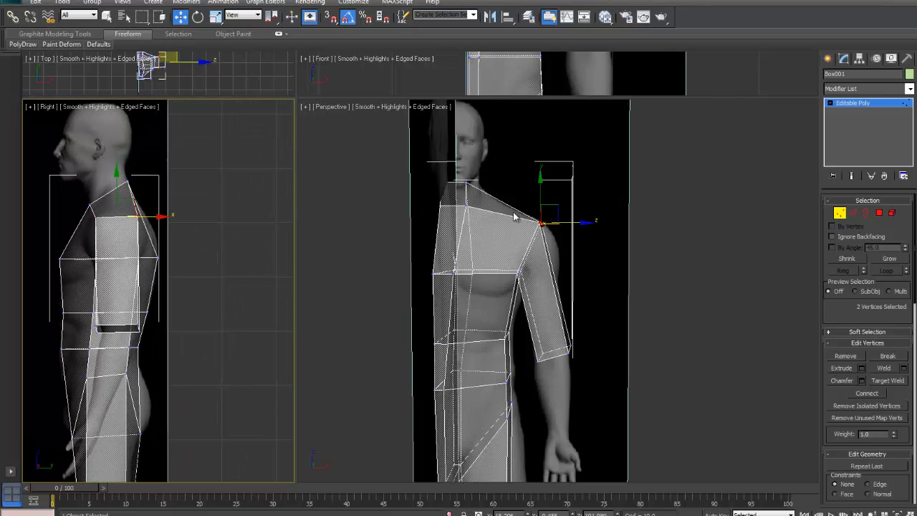
- Extrude the polygon at the neck opening and move the new end back and down into a short neck section
{"action": "middle_click_drag", "start_coordinate": [475, 224], "coordinate": [510, 238]}
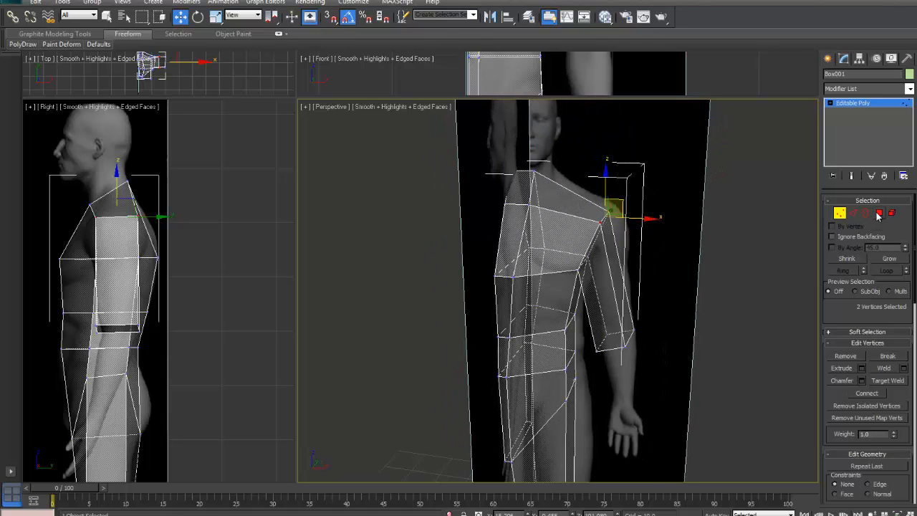
{"action": "left_click", "coordinate": [880, 213]}
{"action": "left_click", "coordinate": [515, 191]}
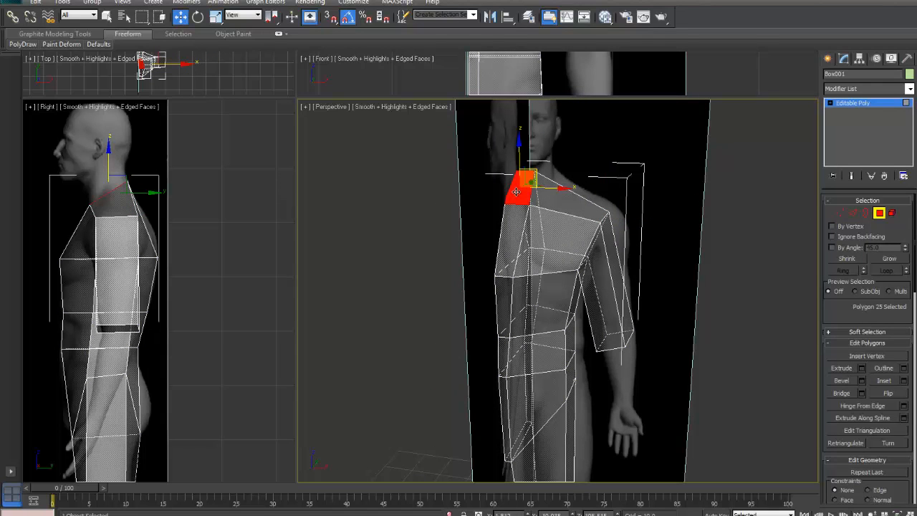
{"action": "key", "text": "semicolon"}
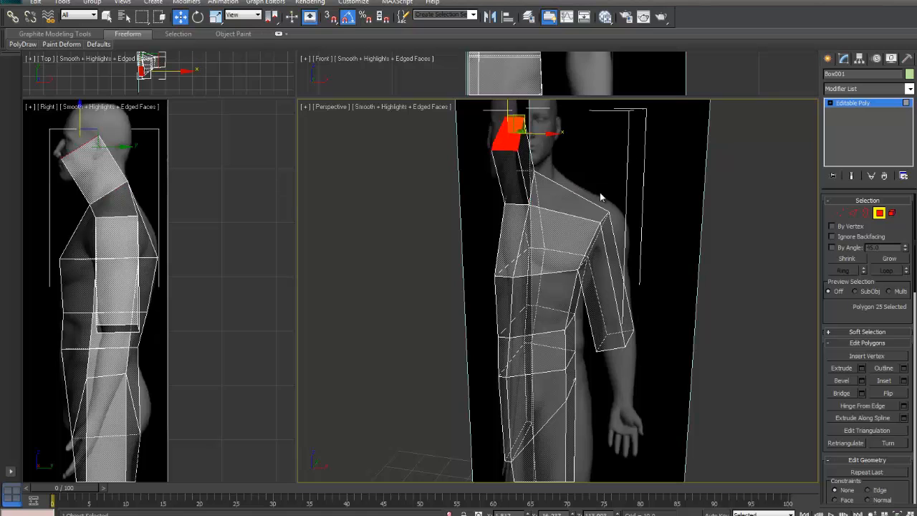
{"action": "middle_click_drag", "start_coordinate": [620, 265], "coordinate": [645, 249]}
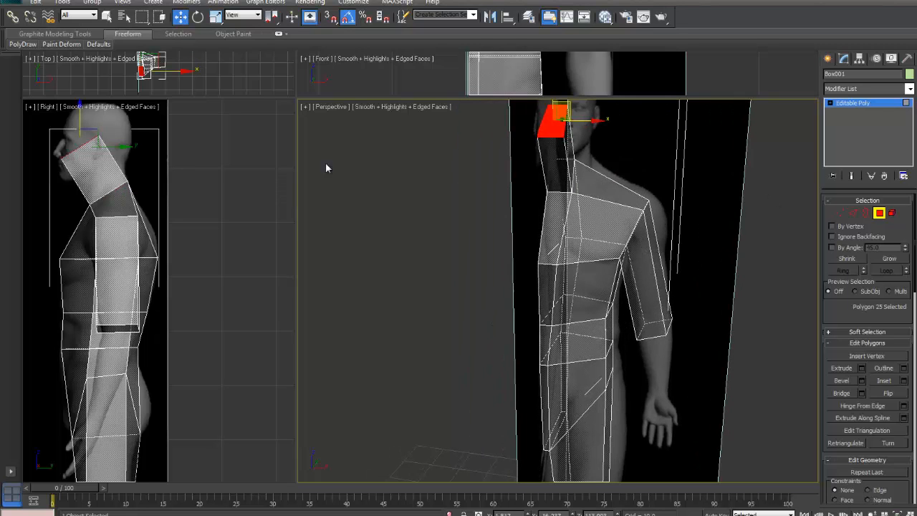
{"action": "middle_click_drag", "start_coordinate": [125, 201], "coordinate": [218, 281]}
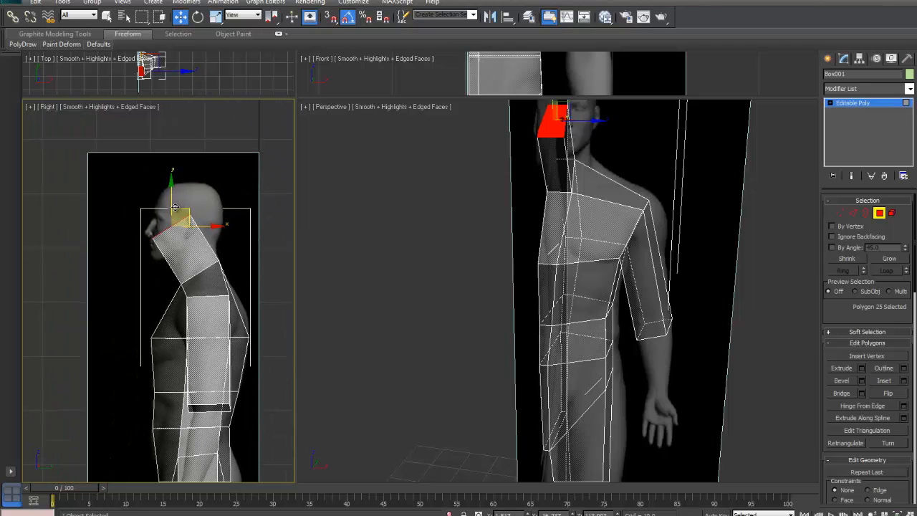
{"action": "left_click_drag", "start_coordinate": [189, 217], "coordinate": [200, 237]}
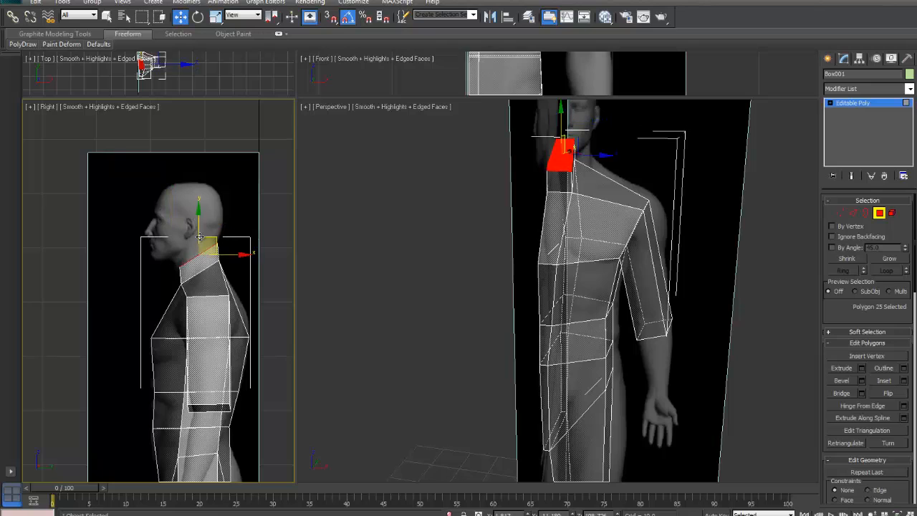
- Adjust the two front vertices at the top of the neck to fit the reference throat in the side view
{"action": "left_click", "coordinate": [840, 213]}
{"action": "left_click_drag", "start_coordinate": [163, 263], "coordinate": [214, 269]}
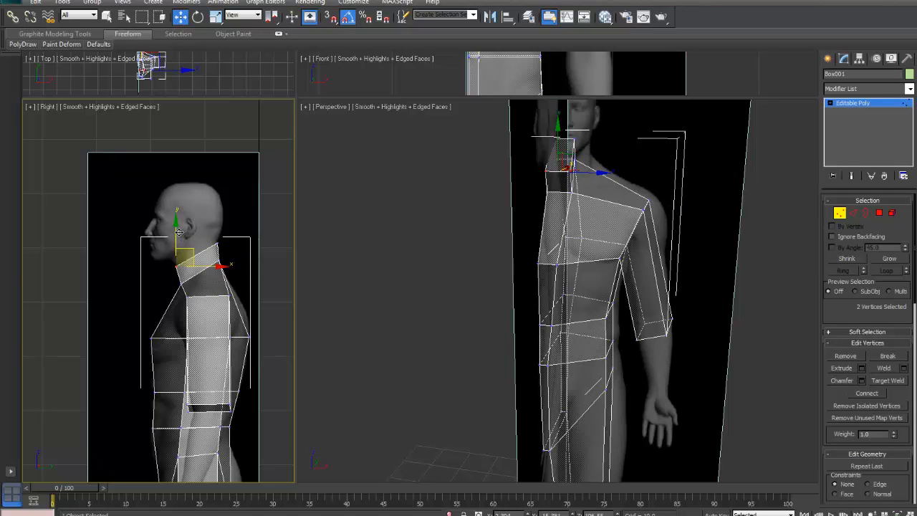
{"action": "left_click_drag", "start_coordinate": [176, 226], "coordinate": [194, 247]}
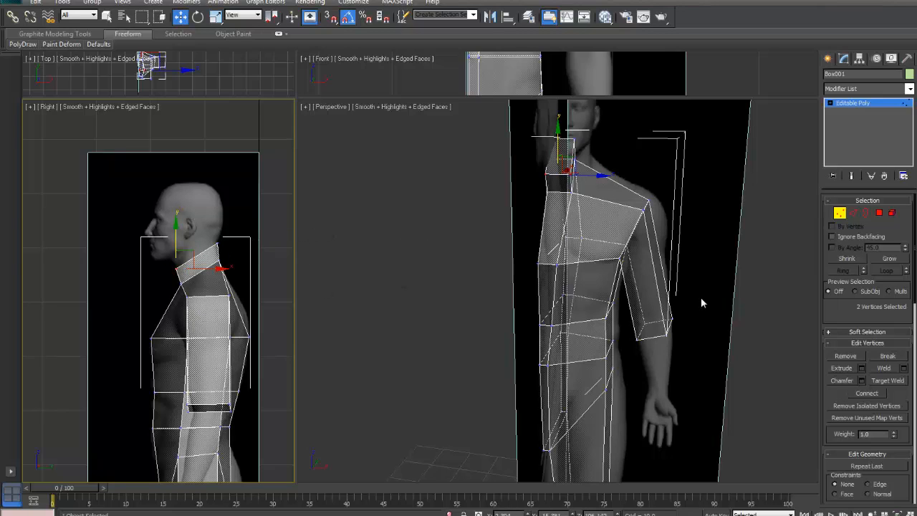
- Select the arm's end polygon at the elbow and scale it narrower from front to back in the side view
{"action": "middle_click", "coordinate": [648, 318]}
{"action": "scroll", "coordinate": [647, 316], "scroll_direction": "down", "scroll_amount": 4}
{"action": "middle_click_drag", "start_coordinate": [647, 316], "coordinate": [598, 272]}
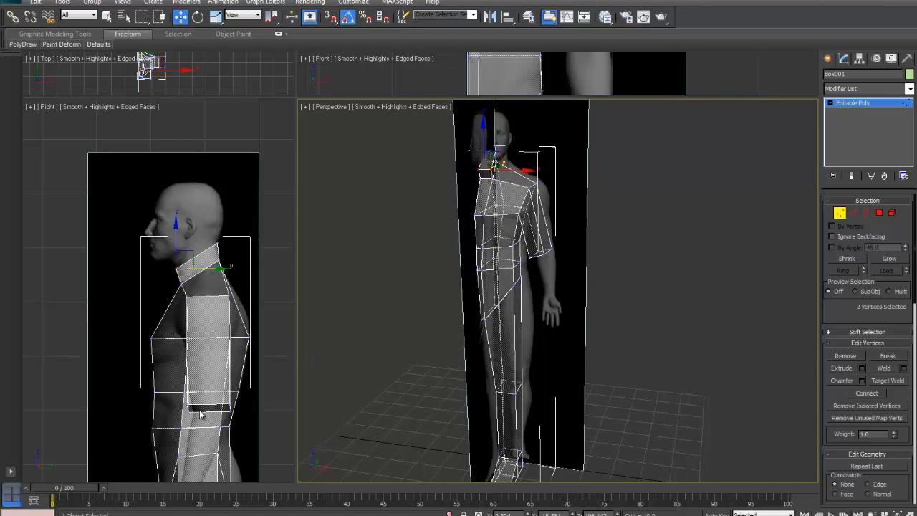
{"action": "scroll", "coordinate": [208, 410], "scroll_direction": "up", "scroll_amount": 3}
{"action": "middle_click_drag", "start_coordinate": [208, 410], "coordinate": [146, 240]}
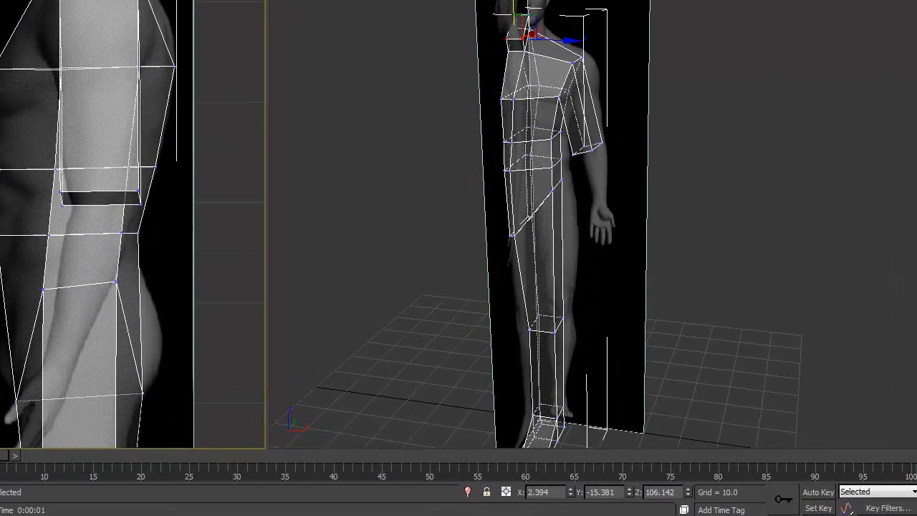
{"action": "left_click", "coordinate": [102, 196]}
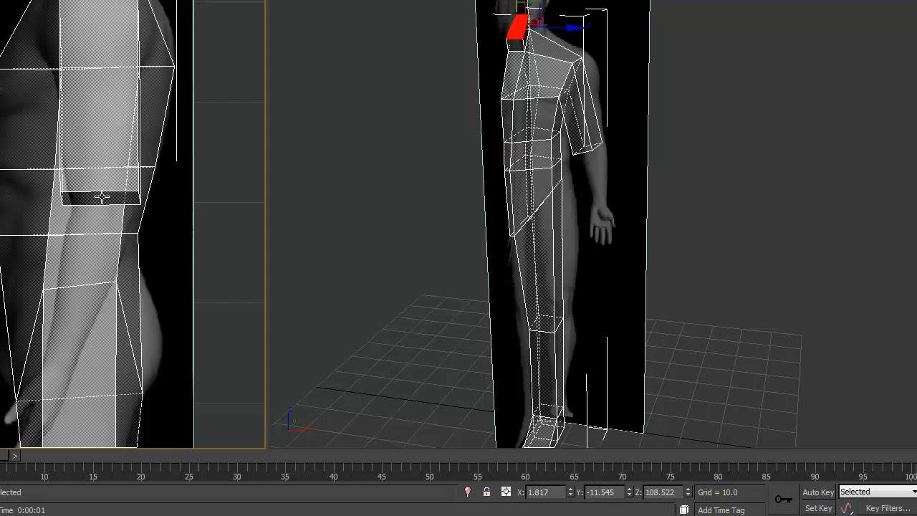
{"action": "left_click", "coordinate": [99, 198]}
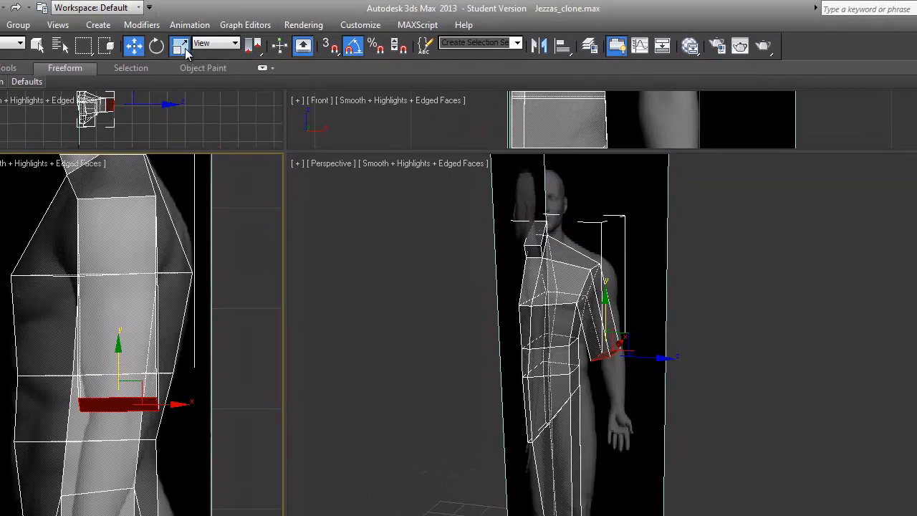
{"action": "left_click", "coordinate": [180, 47]}
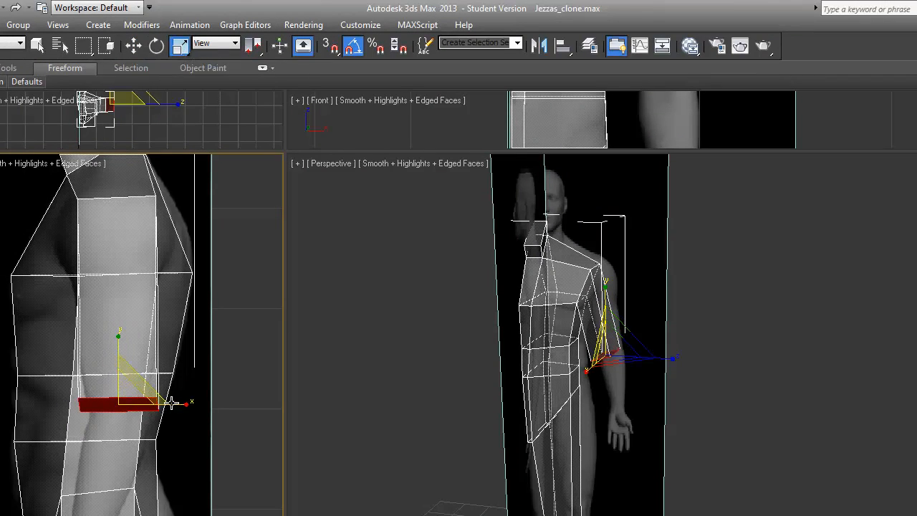
{"action": "left_click_drag", "start_coordinate": [179, 405], "coordinate": [169, 403]}
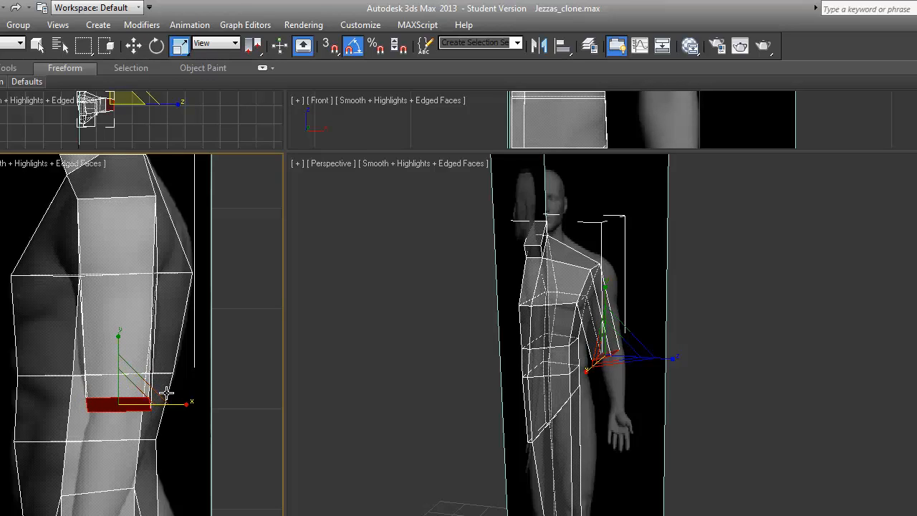
- Move the arm's end polygon at the elbow inward by about 1 unit along X in the front view
{"action": "scroll", "coordinate": [543, 428], "scroll_direction": "down", "scroll_amount": 3}
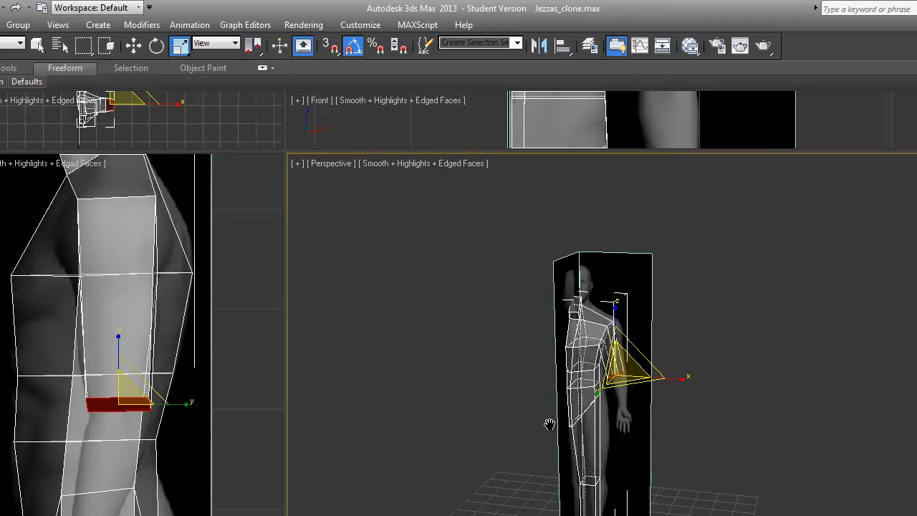
{"action": "middle_click_drag", "start_coordinate": [547, 423], "coordinate": [451, 426]}
{"action": "key", "text": "super"}
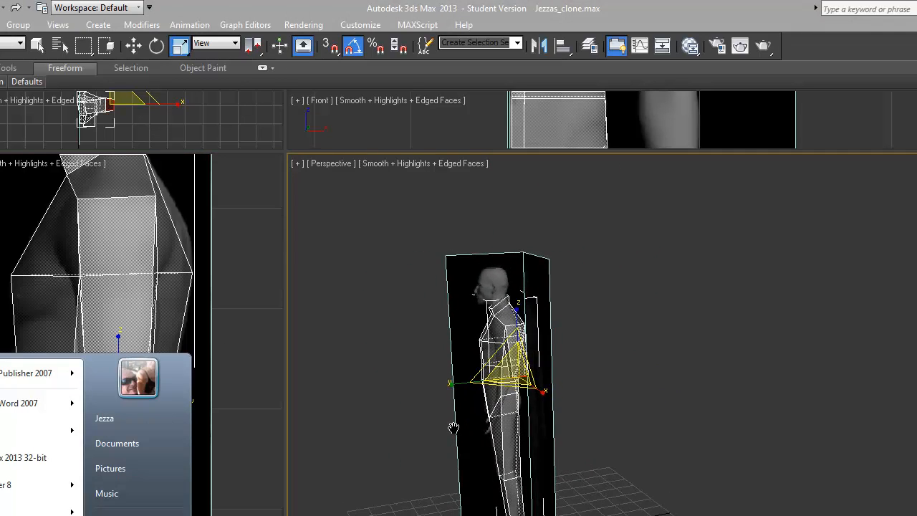
{"action": "left_click", "coordinate": [133, 46]}
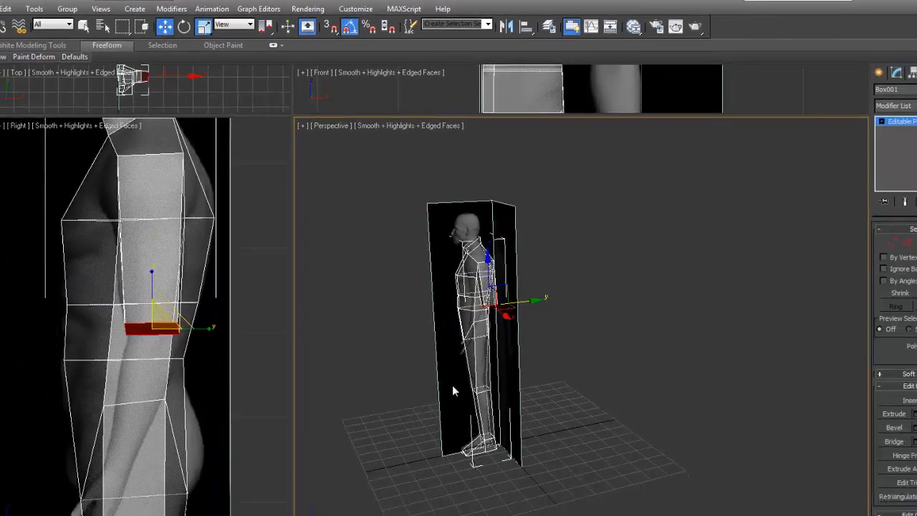
{"action": "middle_click_drag", "start_coordinate": [476, 472], "coordinate": [588, 441], "text": "alt"}
{"action": "scroll", "coordinate": [527, 458], "scroll_direction": "up", "scroll_amount": 5}
{"action": "middle_click_drag", "start_coordinate": [526, 318], "coordinate": [564, 354]}
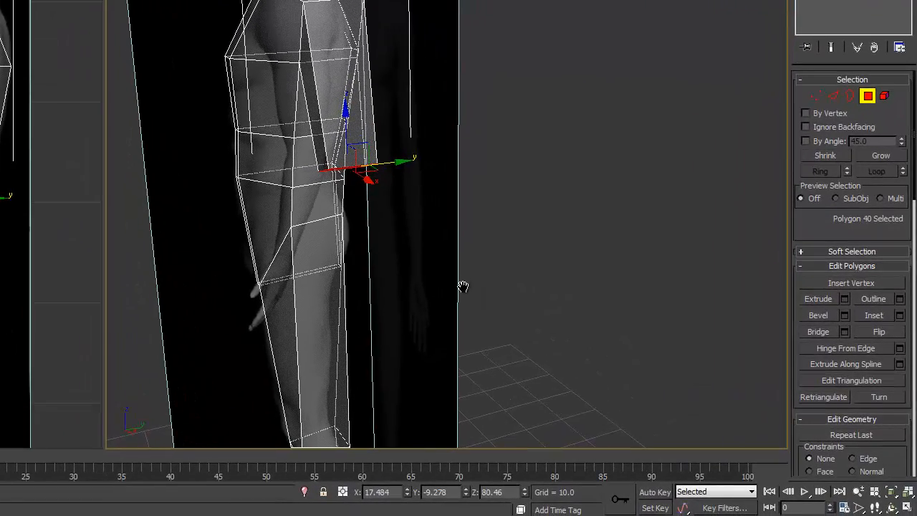
{"action": "middle_click_drag", "start_coordinate": [463, 286], "coordinate": [559, 282]}
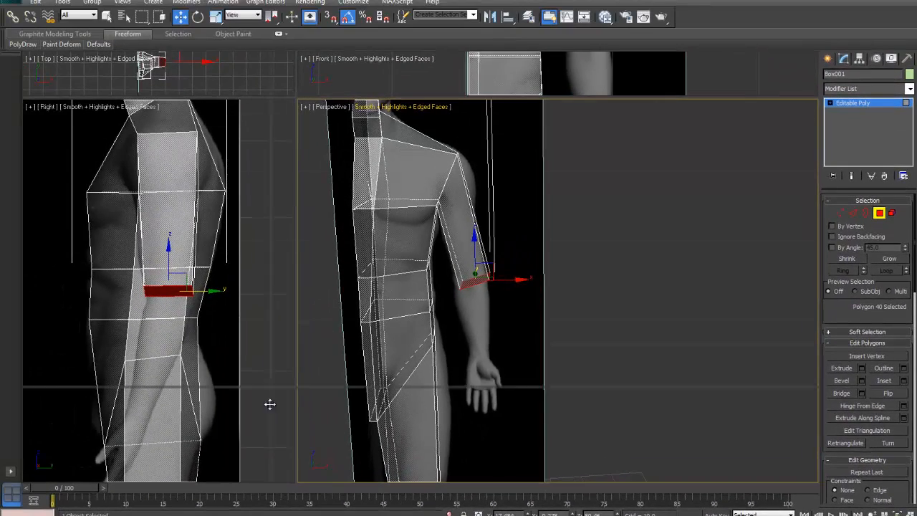
{"action": "left_click_drag", "start_coordinate": [270, 404], "coordinate": [270, 438]}
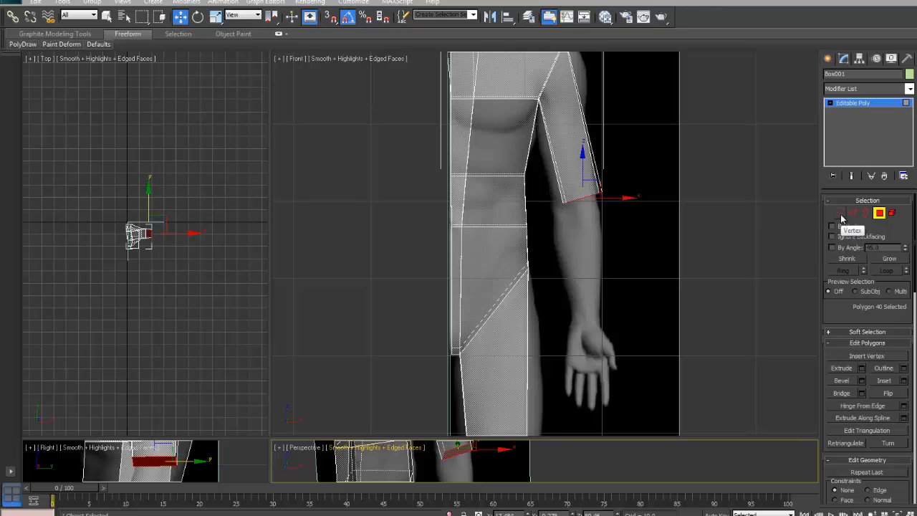
{"action": "left_click", "coordinate": [627, 199]}
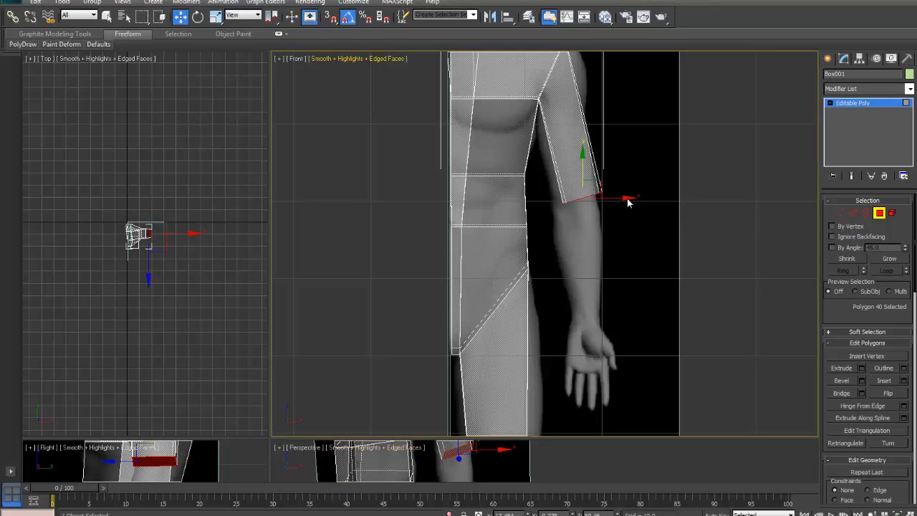
{"action": "left_click_drag", "start_coordinate": [625, 197], "coordinate": [620, 199]}
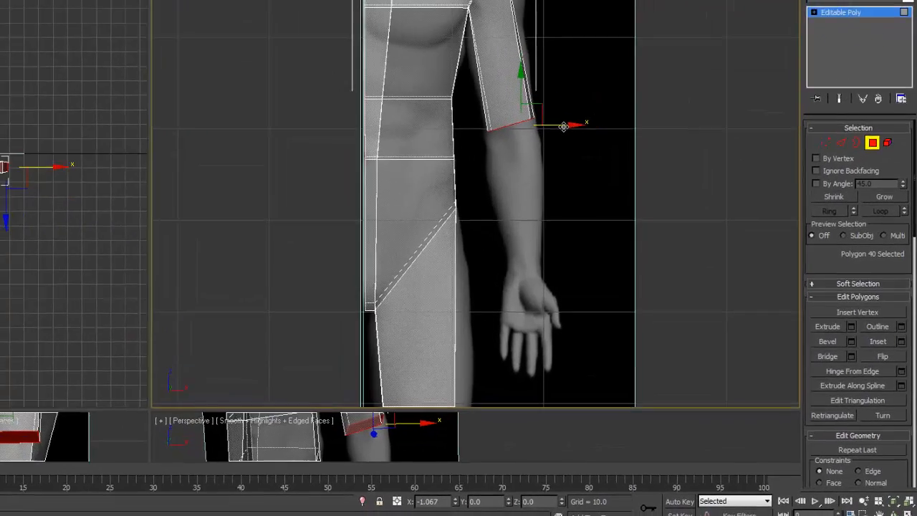
{"action": "left_click_drag", "start_coordinate": [564, 127], "coordinate": [564, 127]}
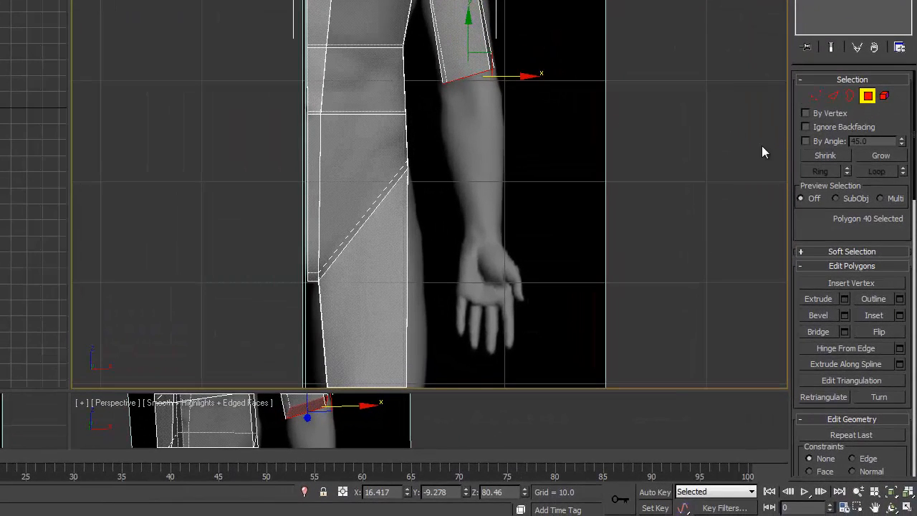
- Adjust the outer and inner vertex pairs at the elbow sideways to fit the reference arm's outline in the front view
{"action": "left_click", "coordinate": [817, 94]}
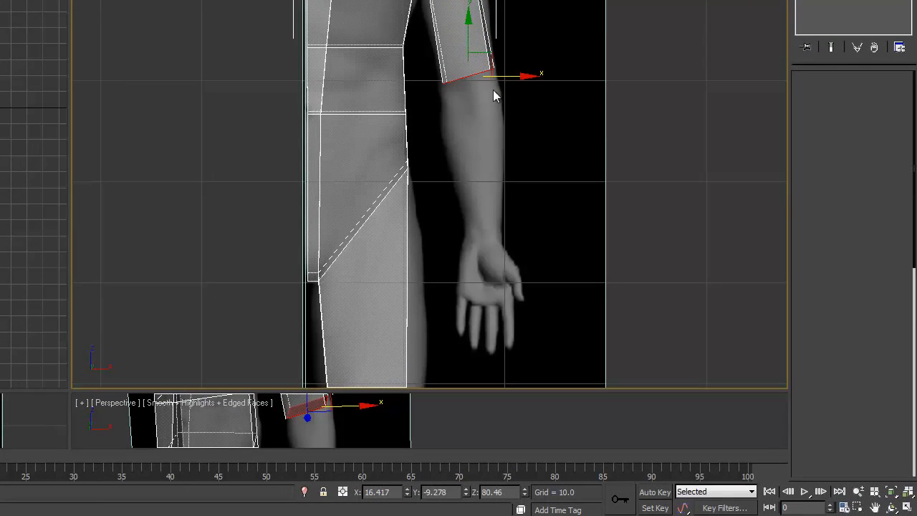
{"action": "left_click_drag", "start_coordinate": [493, 89], "coordinate": [531, 68]}
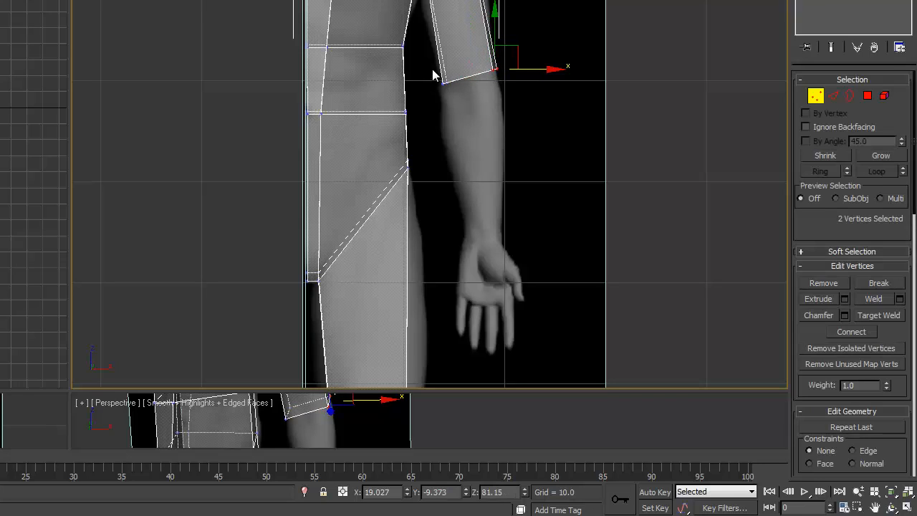
{"action": "left_click_drag", "start_coordinate": [454, 92], "coordinate": [457, 94]}
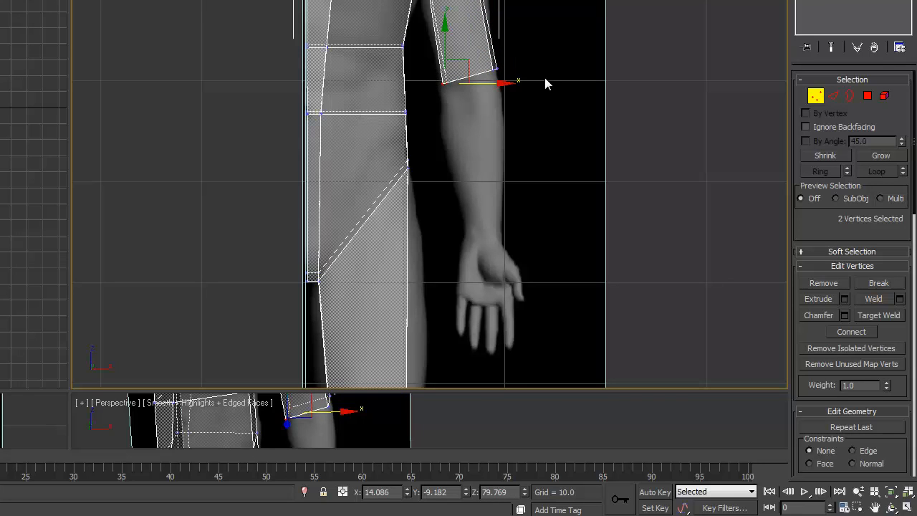
{"action": "left_click", "coordinate": [505, 88]}
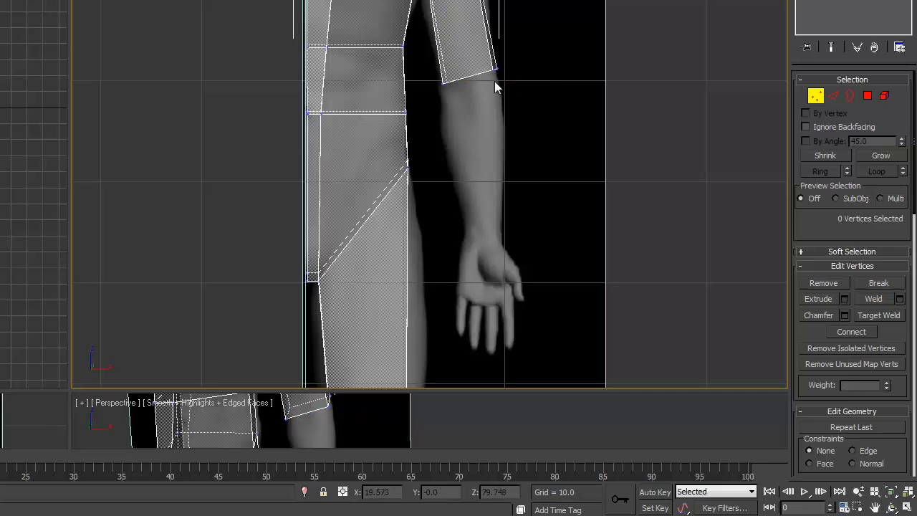
{"action": "left_click_drag", "start_coordinate": [456, 96], "coordinate": [500, 85]}
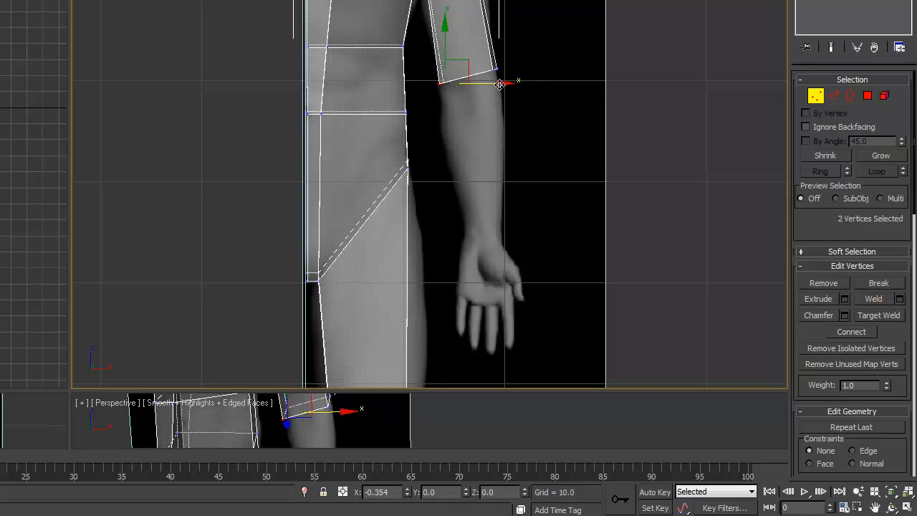
{"action": "left_click_drag", "start_coordinate": [499, 84], "coordinate": [501, 83]}
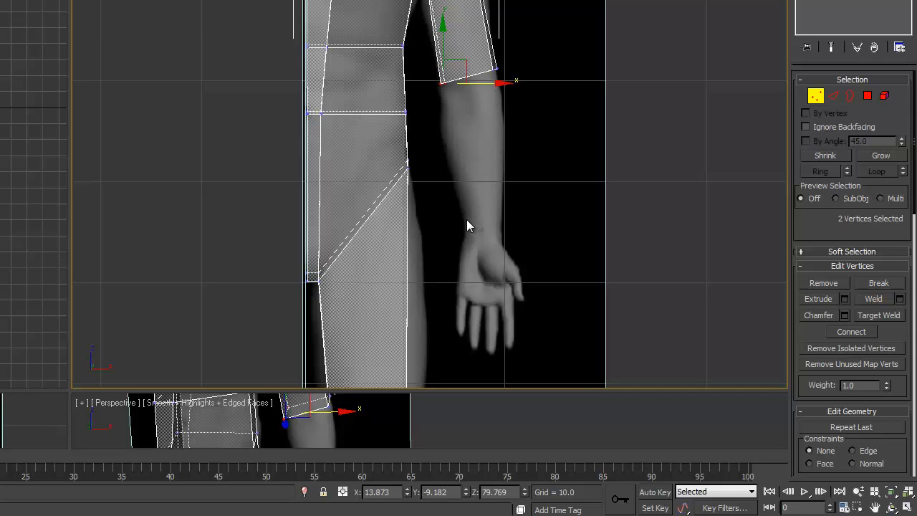
- Extrude the elbow's end polygon and move the new end down and outward along the forearm to the wrist
{"action": "middle_click_drag", "start_coordinate": [450, 198], "coordinate": [411, 141]}
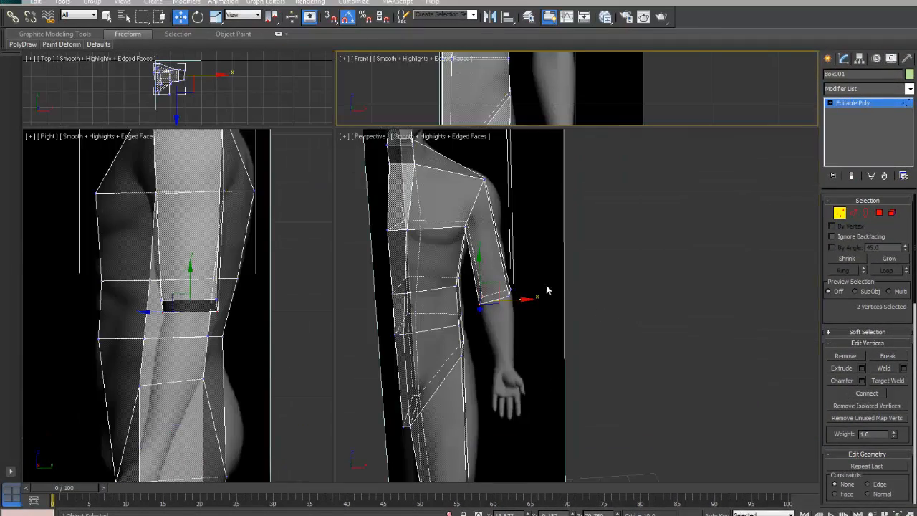
{"action": "middle_click_drag", "start_coordinate": [550, 313], "coordinate": [505, 276]}
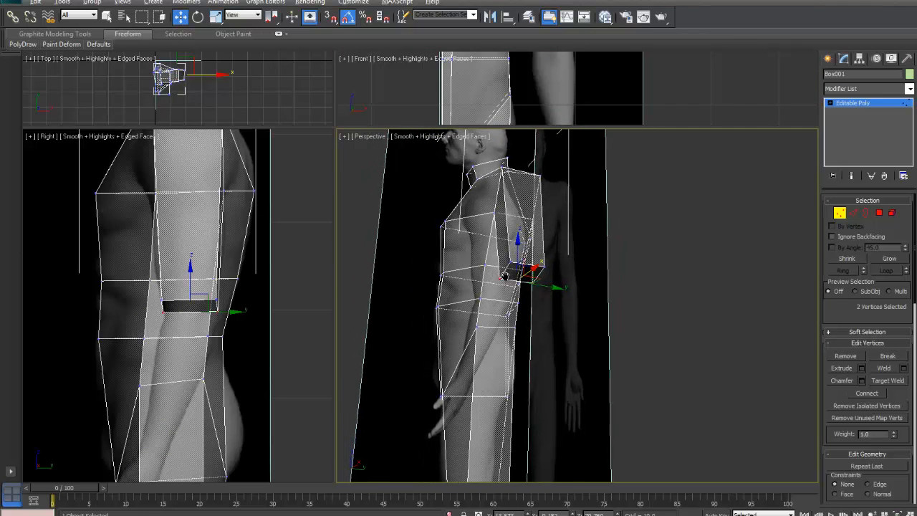
{"action": "left_click", "coordinate": [880, 213]}
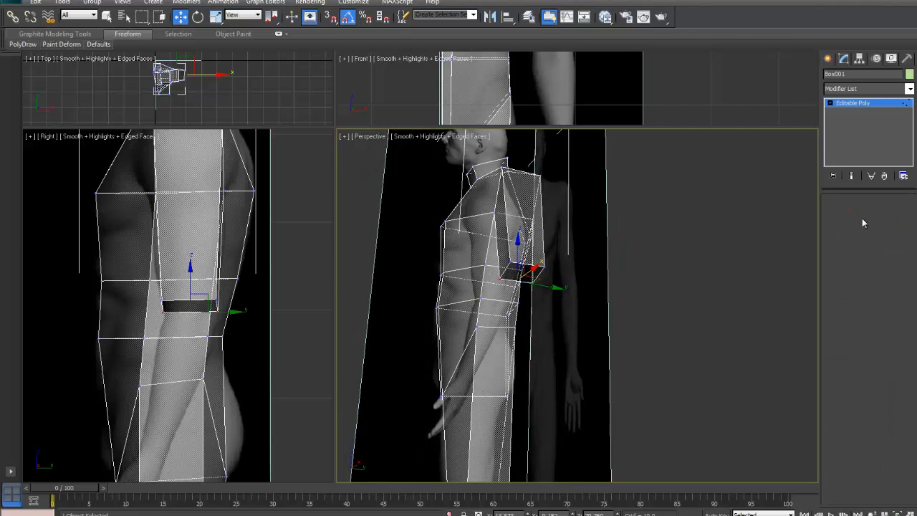
{"action": "left_click", "coordinate": [514, 272]}
{"action": "middle_click_drag", "start_coordinate": [565, 293], "coordinate": [600, 336]}
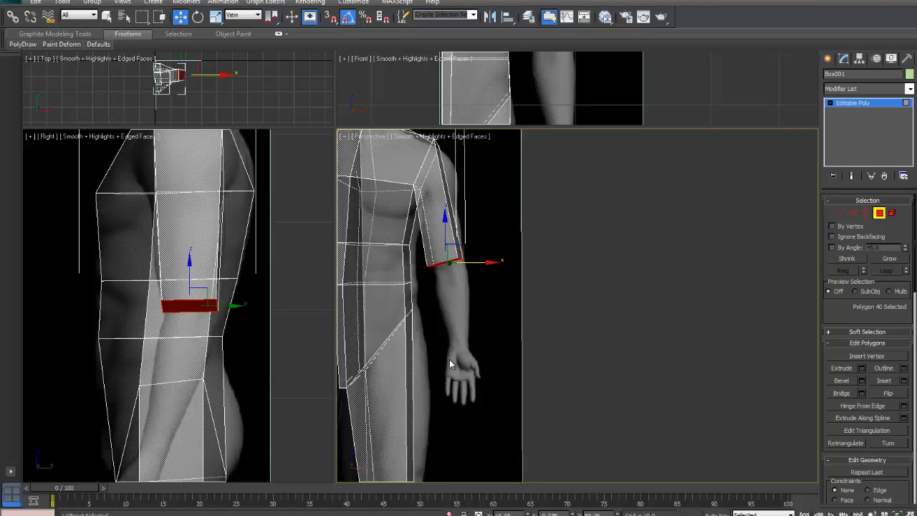
{"action": "key", "text": "shift+e"}
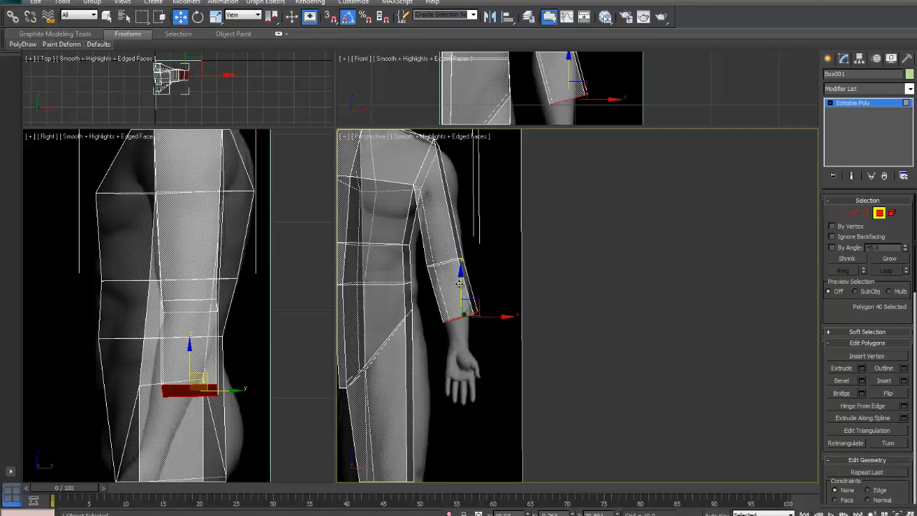
{"action": "left_click_drag", "start_coordinate": [462, 285], "coordinate": [453, 312]}
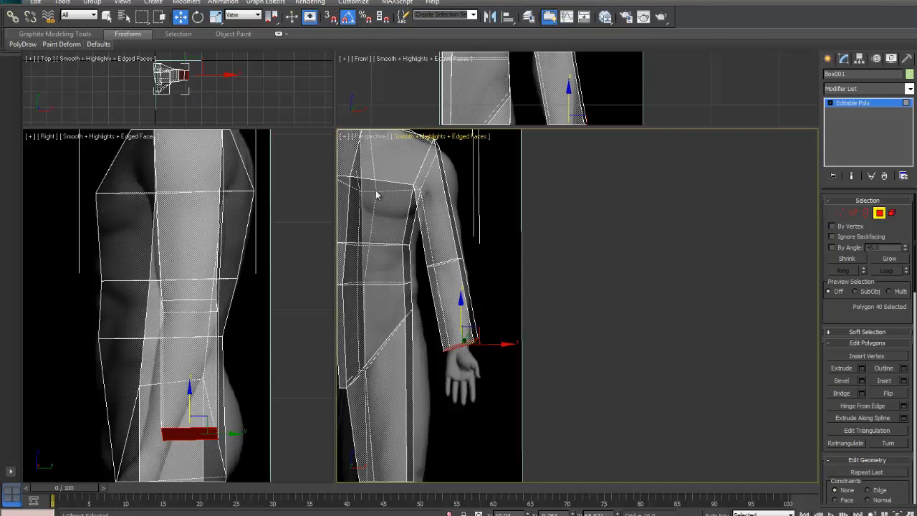
- Scale the forearm's end polygon down to the width of the reference wrist
{"action": "left_click", "coordinate": [215, 17]}
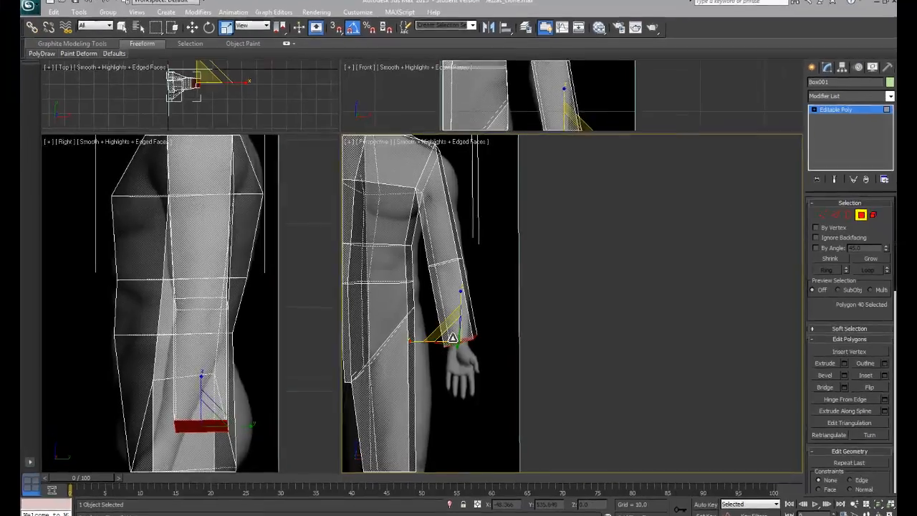
{"action": "left_click_drag", "start_coordinate": [454, 342], "coordinate": [453, 368]}
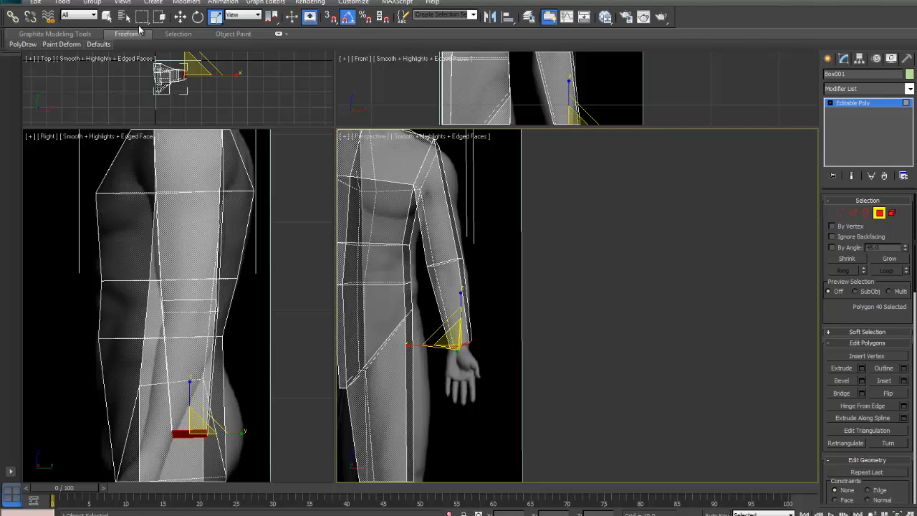
{"action": "left_click", "coordinate": [182, 16]}
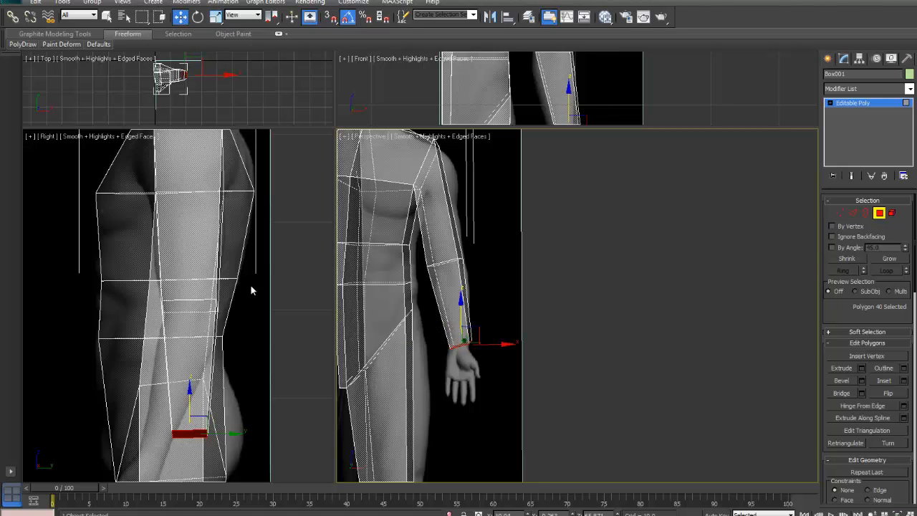
- Move the wrist polygon forward and slightly down in the side view so the forearm follows the reference arm
{"action": "left_click_drag", "start_coordinate": [335, 126], "coordinate": [622, 86]}
{"action": "scroll", "coordinate": [344, 344], "scroll_direction": "down", "scroll_amount": 6}
{"action": "middle_click_drag", "start_coordinate": [355, 341], "coordinate": [389, 264]}
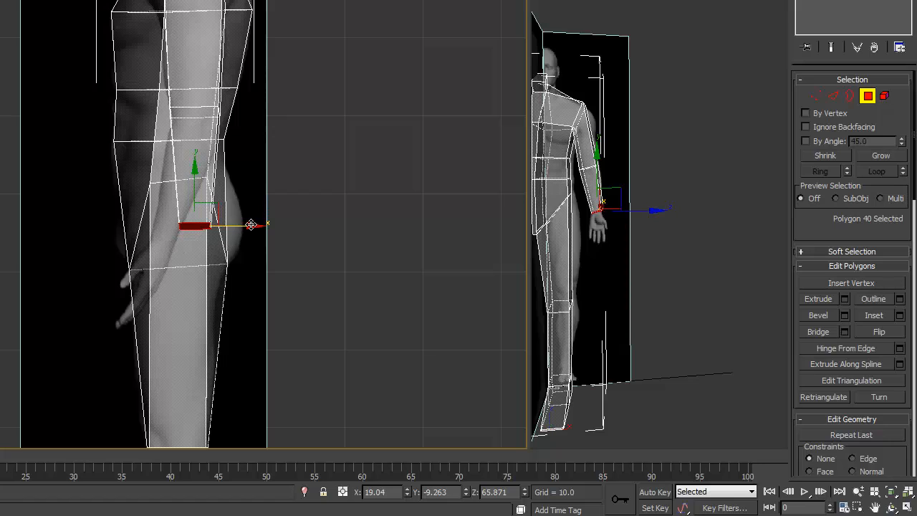
{"action": "left_click_drag", "start_coordinate": [250, 226], "coordinate": [157, 190]}
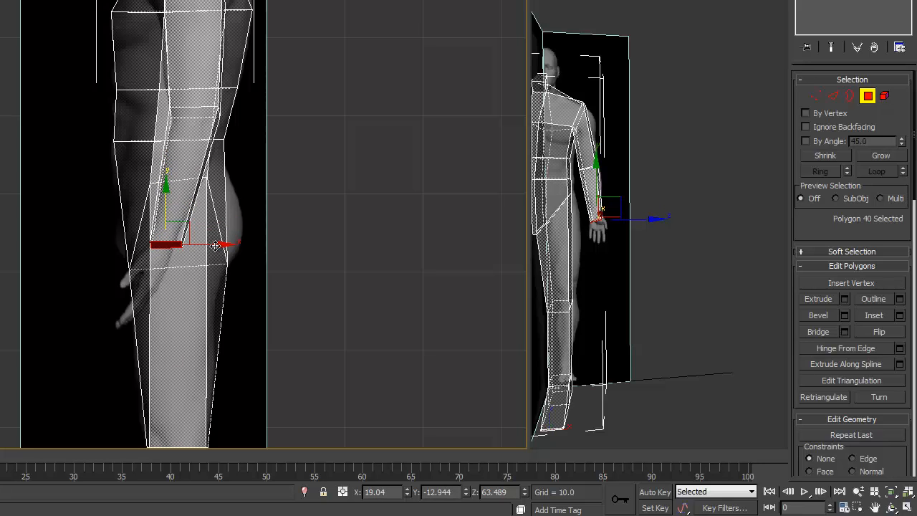
{"action": "left_click_drag", "start_coordinate": [215, 244], "coordinate": [207, 244]}
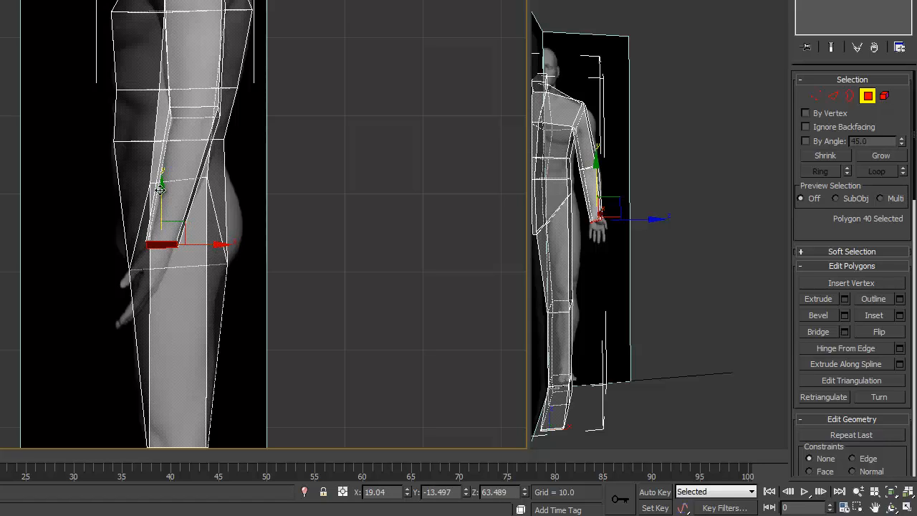
{"action": "left_click_drag", "start_coordinate": [162, 187], "coordinate": [162, 172]}
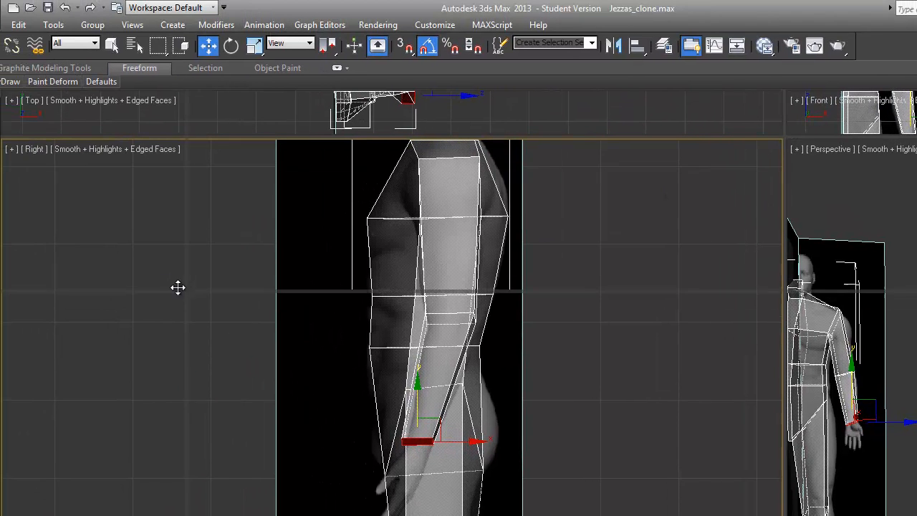
- Examine the new forearm and the body's overall shape against the reference images in the Perspective view
{"action": "left_click_drag", "start_coordinate": [178, 288], "coordinate": [126, 275]}
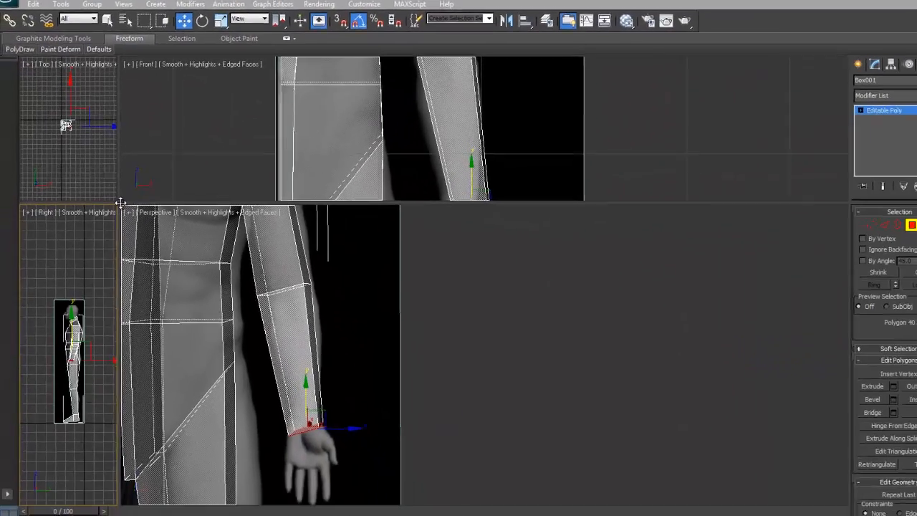
{"action": "left_click_drag", "start_coordinate": [120, 203], "coordinate": [178, 93]}
{"action": "middle_click_drag", "start_coordinate": [486, 361], "coordinate": [437, 341]}
{"action": "scroll", "coordinate": [559, 361], "scroll_direction": "down", "scroll_amount": 5}
{"action": "scroll", "coordinate": [495, 340], "scroll_direction": "up", "scroll_amount": 4}
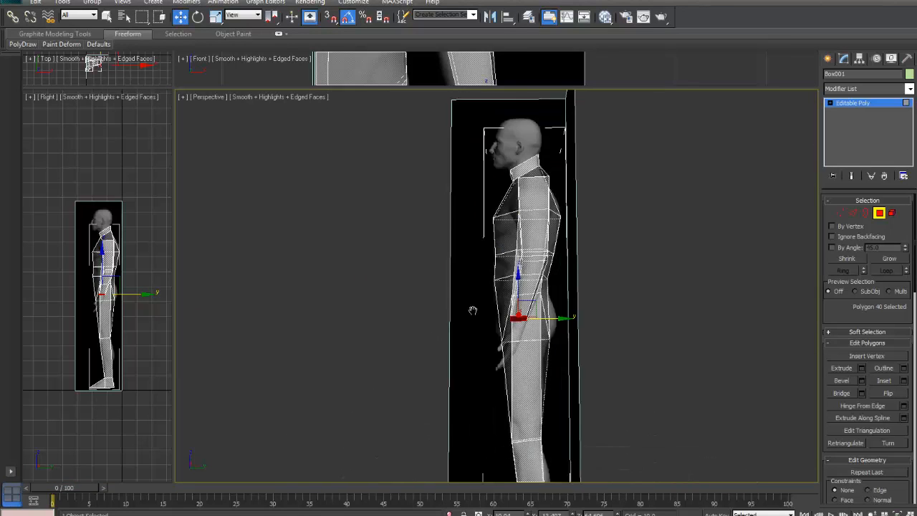
{"action": "middle_click_drag", "start_coordinate": [473, 312], "coordinate": [404, 288]}
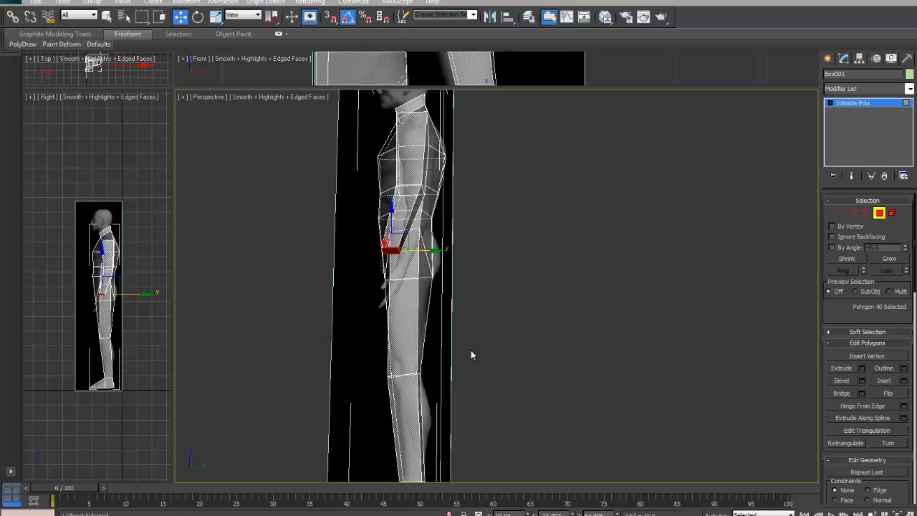
{"action": "scroll", "coordinate": [433, 413], "scroll_direction": "down", "scroll_amount": 2}
{"action": "middle_click_drag", "start_coordinate": [433, 412], "coordinate": [467, 379]}
{"action": "scroll", "coordinate": [488, 309], "scroll_direction": "down", "scroll_amount": 2}
{"action": "scroll", "coordinate": [479, 367], "scroll_direction": "up", "scroll_amount": 3}
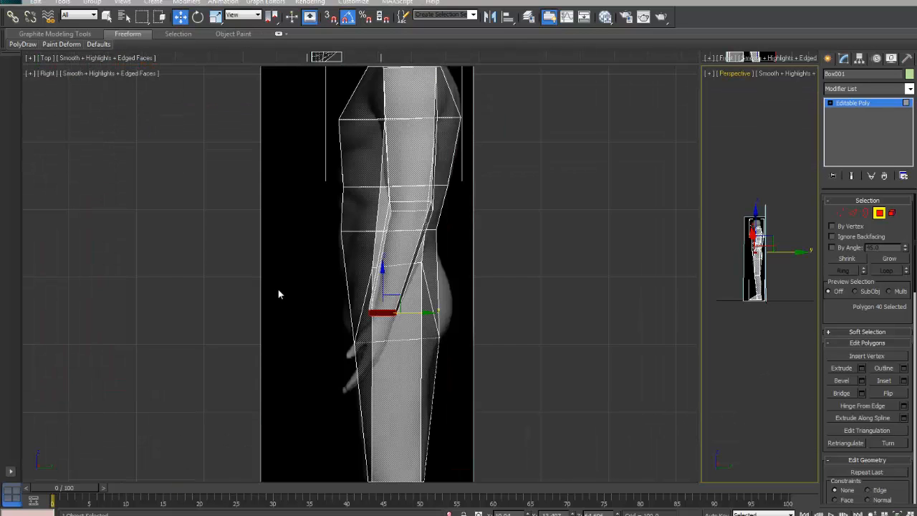
- Connect the four vertical edges of the lower leg between knee and ankle to add an edge loop across the calf
{"action": "middle_click", "coordinate": [360, 248]}
{"action": "scroll", "coordinate": [360, 248], "scroll_direction": "down", "scroll_amount": 5}
{"action": "middle_click_drag", "start_coordinate": [360, 248], "coordinate": [367, 202]}
{"action": "scroll", "coordinate": [387, 258], "scroll_direction": "up", "scroll_amount": 2}
{"action": "middle_click_drag", "start_coordinate": [402, 301], "coordinate": [395, 263]}
{"action": "scroll", "coordinate": [389, 333], "scroll_direction": "up", "scroll_amount": 2}
{"action": "middle_click_drag", "start_coordinate": [390, 332], "coordinate": [341, 345]}
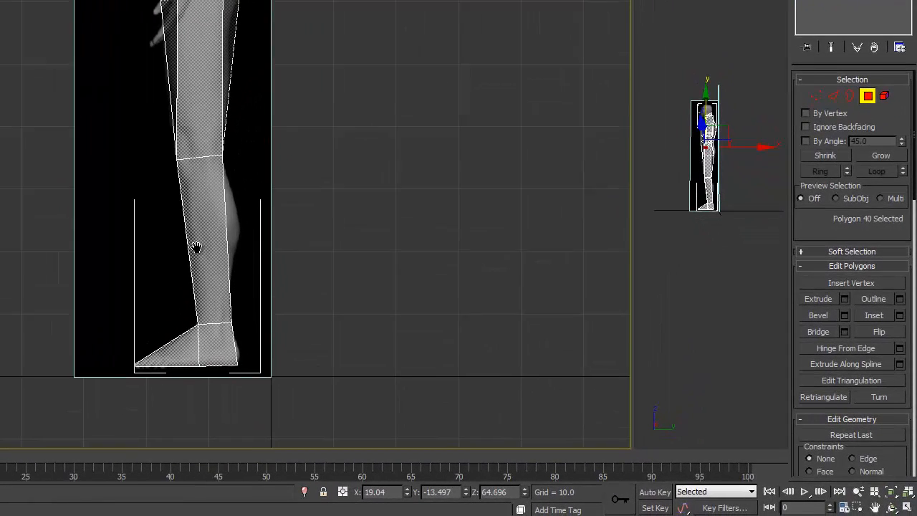
{"action": "middle_click_drag", "start_coordinate": [163, 268], "coordinate": [197, 239]}
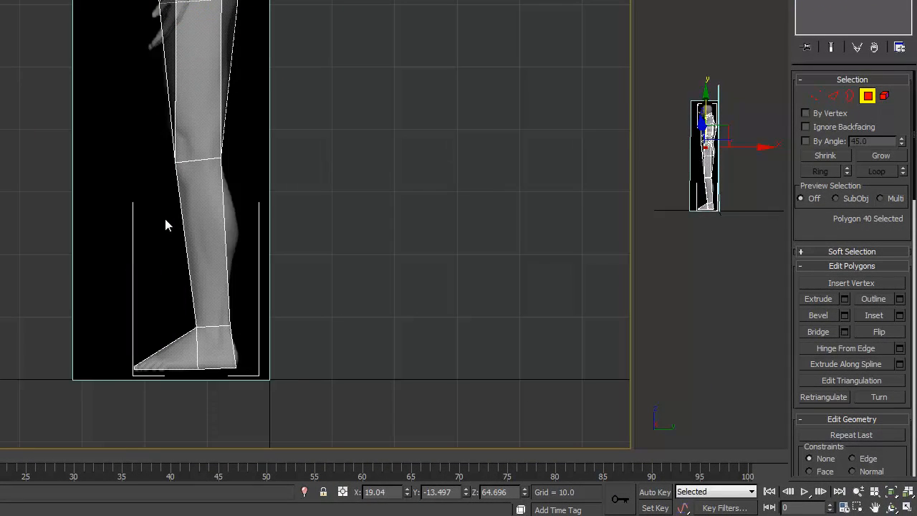
{"action": "left_click_drag", "start_coordinate": [165, 216], "coordinate": [279, 261]}
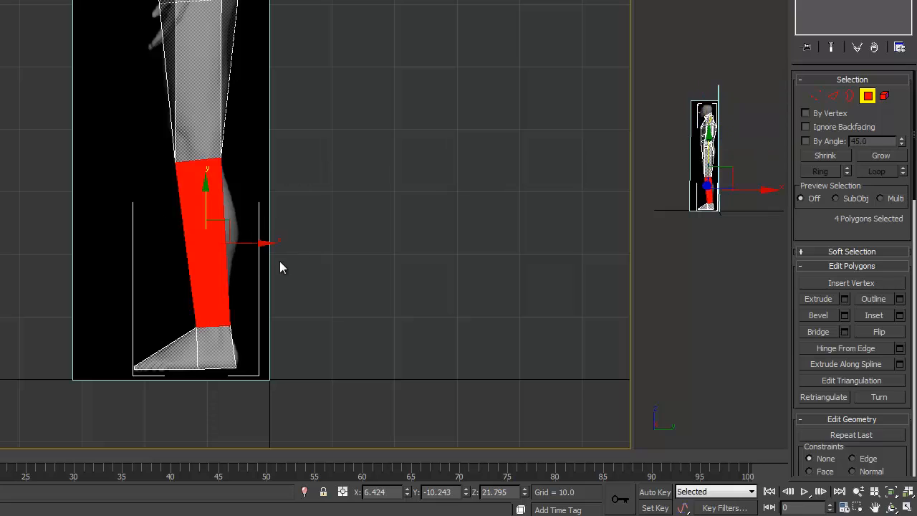
{"action": "left_click", "coordinate": [829, 98]}
{"action": "left_click_drag", "start_coordinate": [158, 232], "coordinate": [277, 269]}
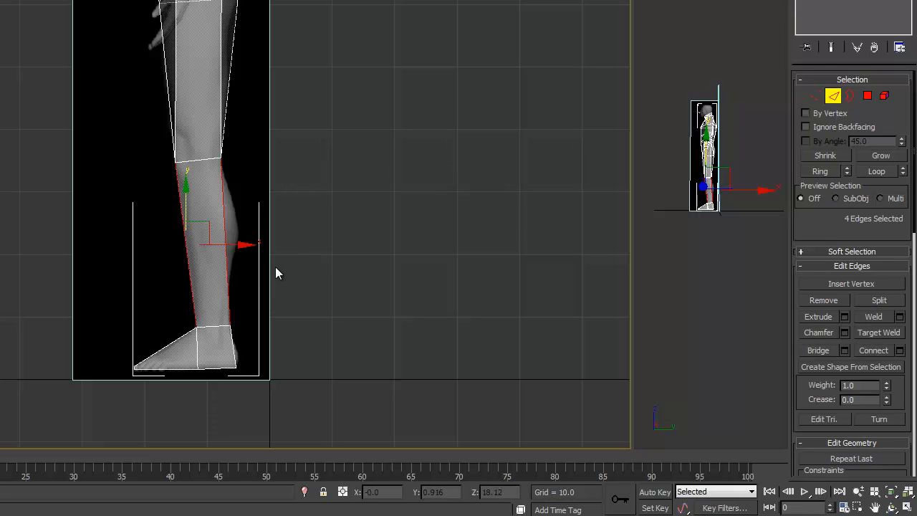
{"action": "left_click", "coordinate": [876, 350]}
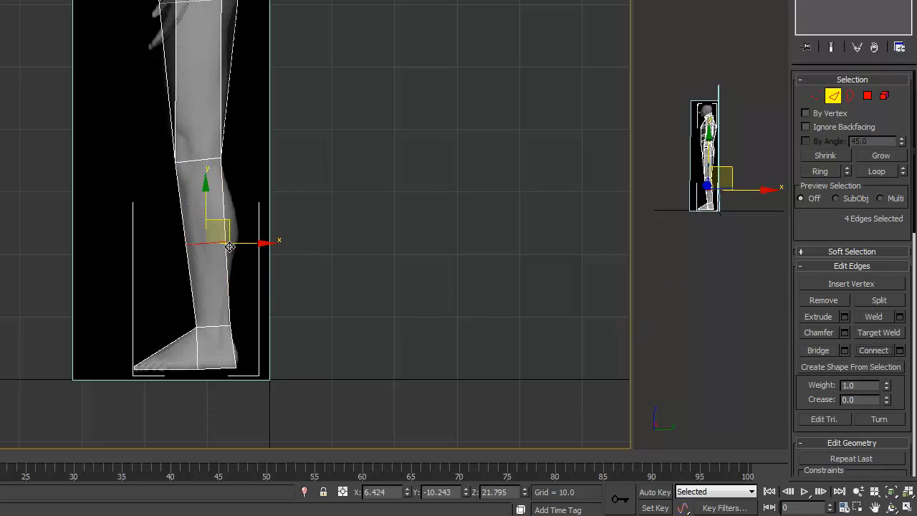
- In the side view, move the calf loop's rear vertices back and up to the calf bulge and its front vertices up and slightly back
{"action": "left_click", "coordinate": [818, 97]}
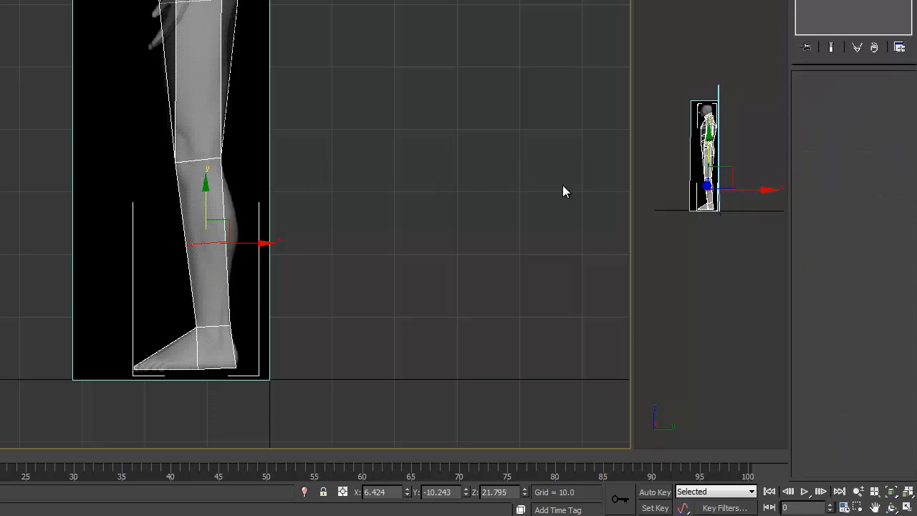
{"action": "left_click_drag", "start_coordinate": [211, 230], "coordinate": [263, 240]}
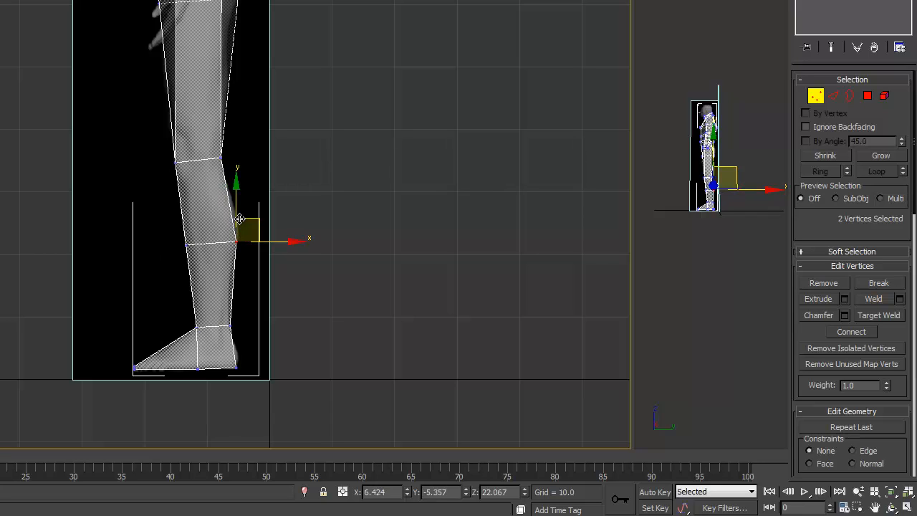
{"action": "left_click_drag", "start_coordinate": [240, 218], "coordinate": [245, 198]}
{"action": "left_click_drag", "start_coordinate": [191, 251], "coordinate": [211, 204]}
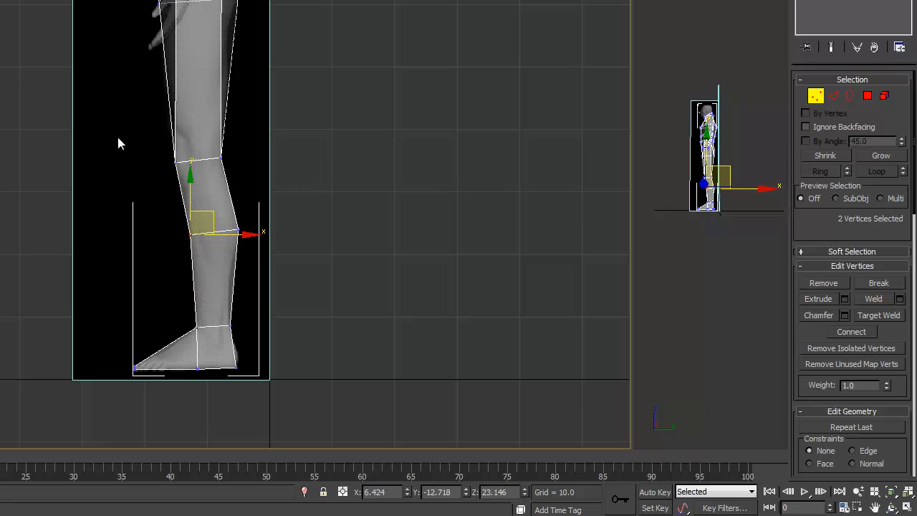
{"action": "left_click", "coordinate": [138, 79]}
- Connect the four vertical edges of the thigh above the knee to add an edge loop around the upper leg
{"action": "left_click", "coordinate": [834, 97]}
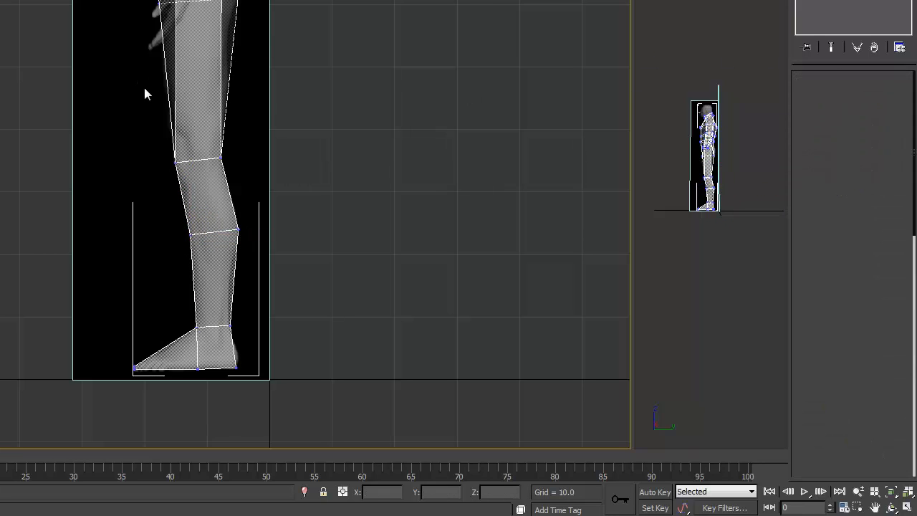
{"action": "left_click_drag", "start_coordinate": [298, 98], "coordinate": [300, 99]}
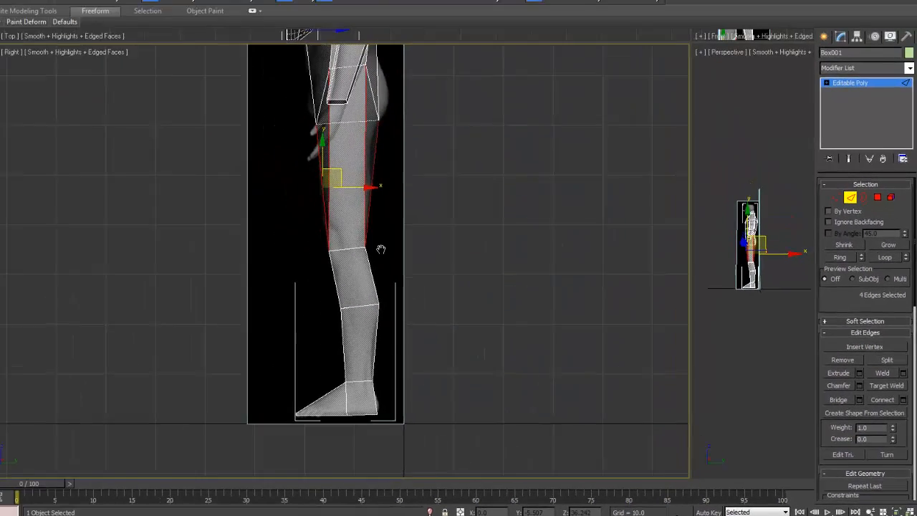
{"action": "middle_click_drag", "start_coordinate": [381, 249], "coordinate": [317, 323]}
{"action": "scroll", "coordinate": [317, 323], "scroll_direction": "down", "scroll_amount": 2}
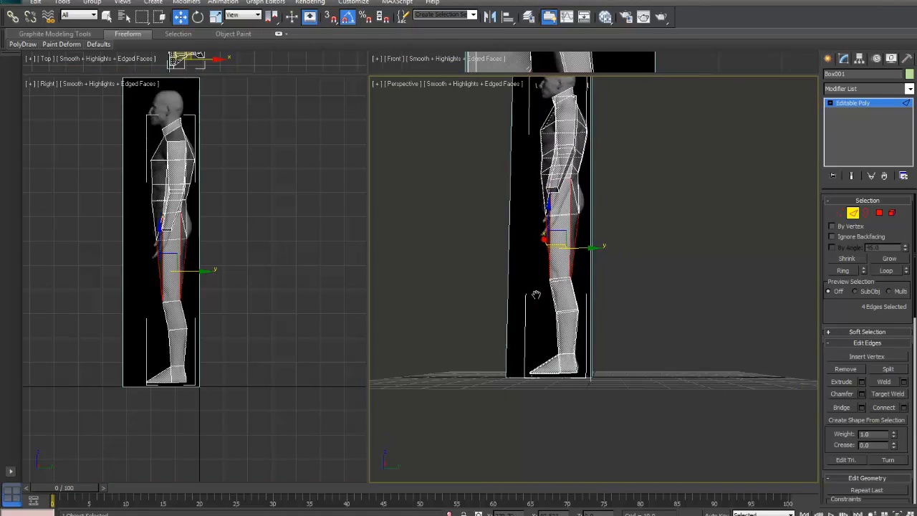
{"action": "scroll", "coordinate": [581, 306], "scroll_direction": "up", "scroll_amount": 5}
{"action": "middle_click_drag", "start_coordinate": [581, 306], "coordinate": [612, 315], "text": "alt"}
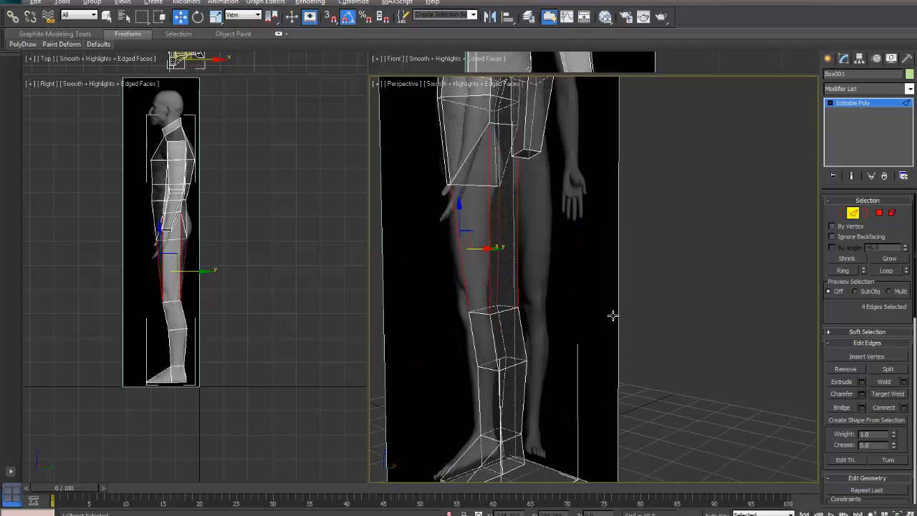
{"action": "left_click", "coordinate": [886, 408]}
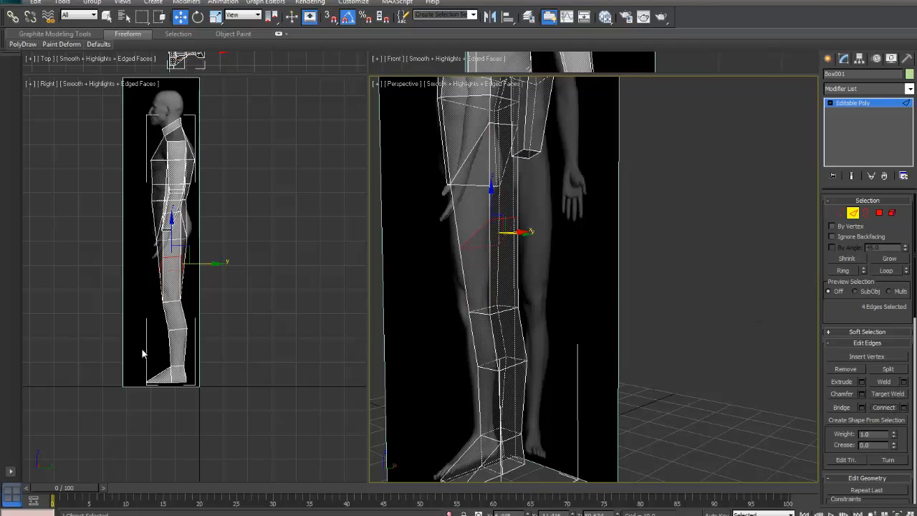
- Raise the two lower vertices of the new thigh loop in the side view, closer to the loop's upper vertices
{"action": "scroll", "coordinate": [246, 316], "scroll_direction": "up", "scroll_amount": 5}
{"action": "middle_click_drag", "start_coordinate": [266, 334], "coordinate": [255, 337]}
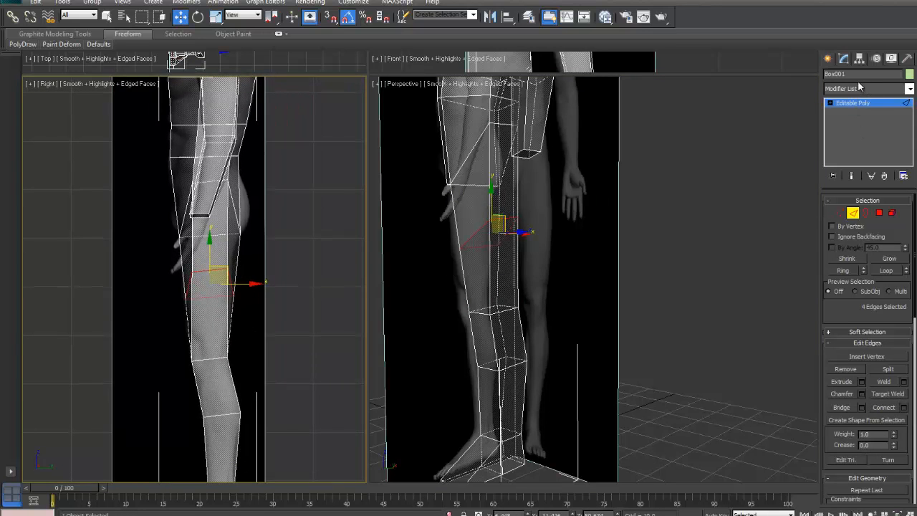
{"action": "left_click", "coordinate": [840, 213]}
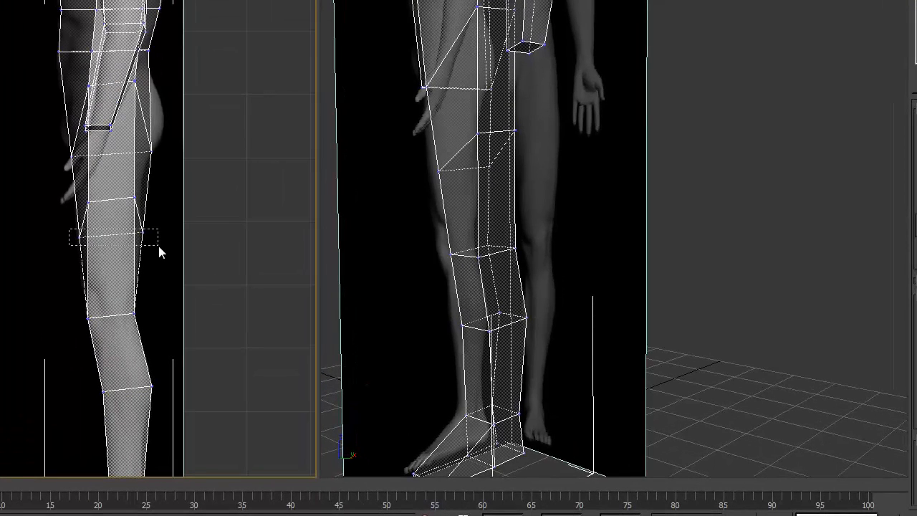
{"action": "left_click_drag", "start_coordinate": [158, 246], "coordinate": [155, 246]}
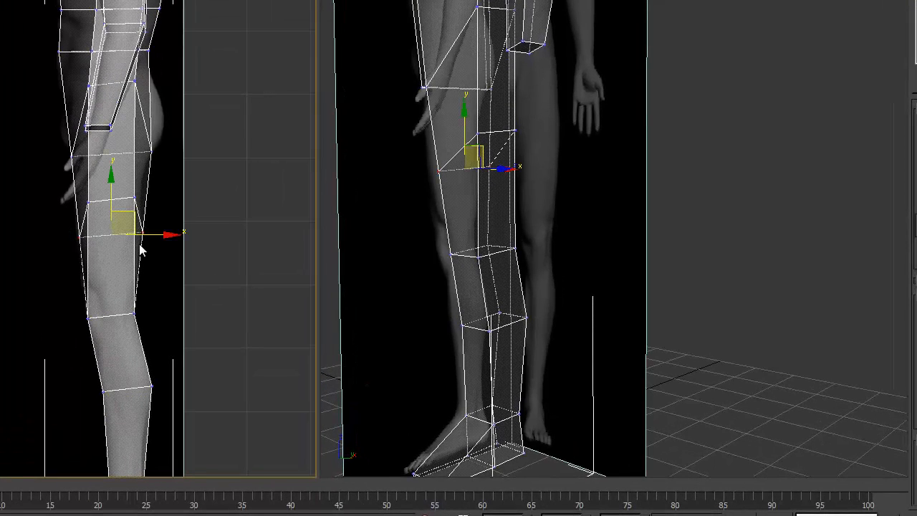
{"action": "left_click_drag", "start_coordinate": [109, 168], "coordinate": [108, 163]}
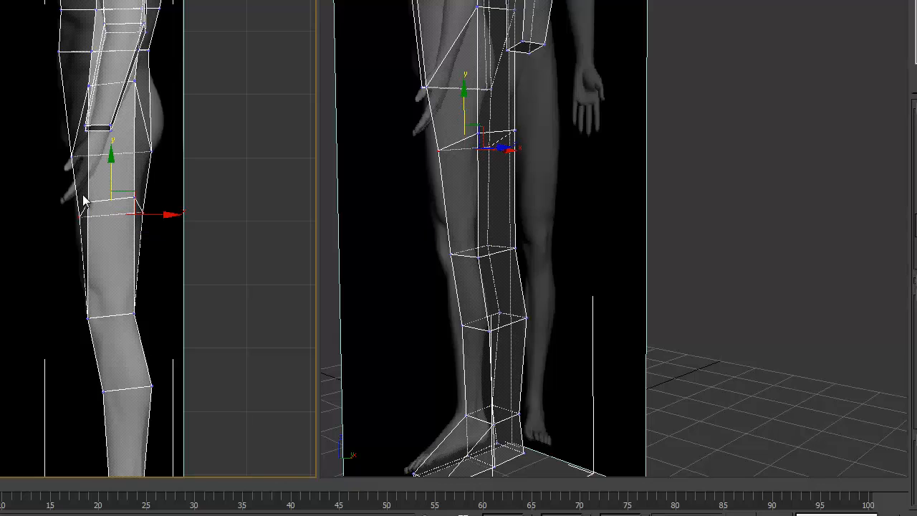
- Lower the thigh loop's upper vertices level with the others, then fit its rear and front vertices to the reference thigh outline
{"action": "left_click", "coordinate": [138, 200]}
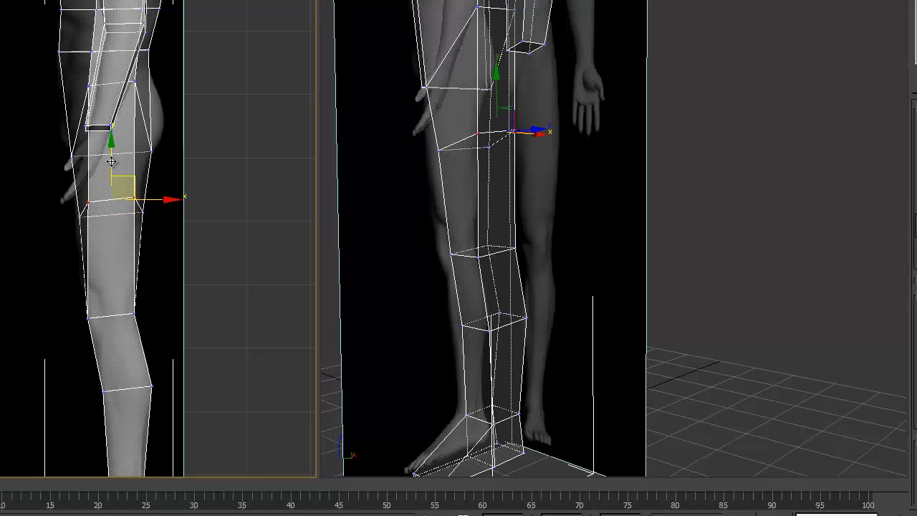
{"action": "left_click_drag", "start_coordinate": [111, 143], "coordinate": [131, 226]}
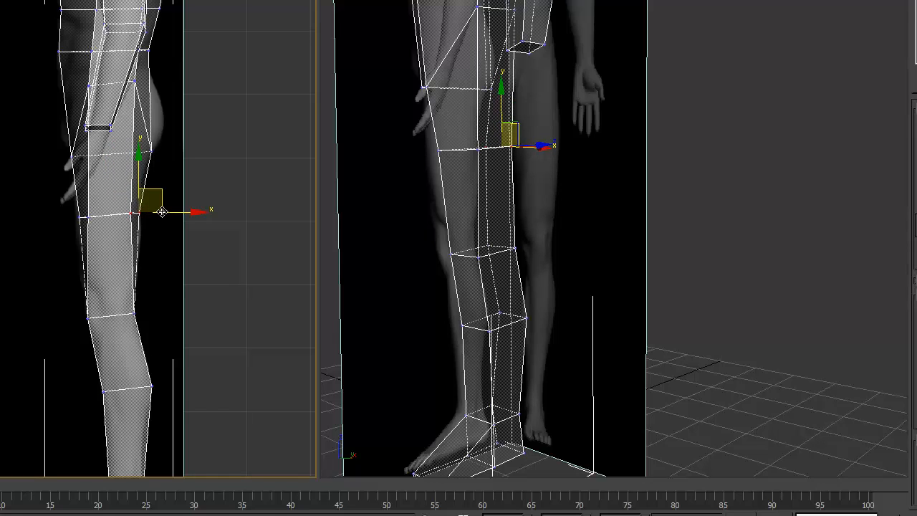
{"action": "left_click_drag", "start_coordinate": [162, 212], "coordinate": [160, 213]}
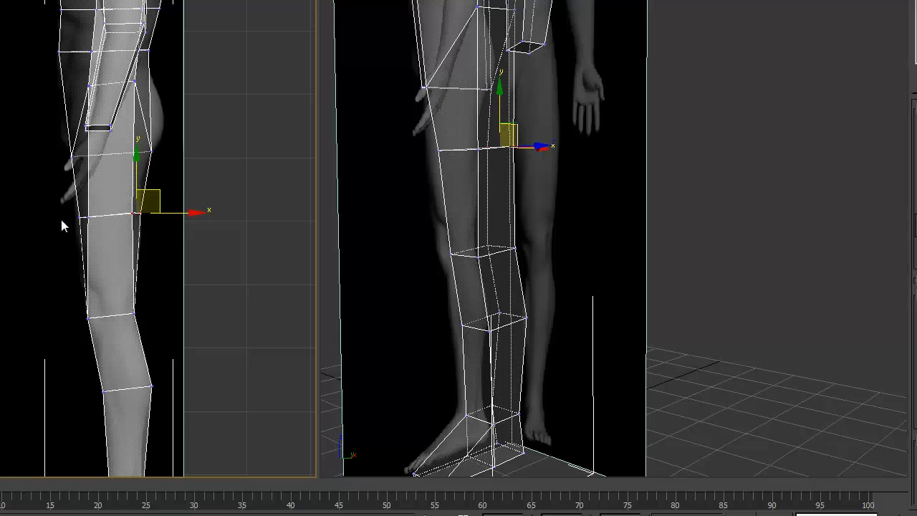
{"action": "left_click_drag", "start_coordinate": [91, 226], "coordinate": [111, 218]}
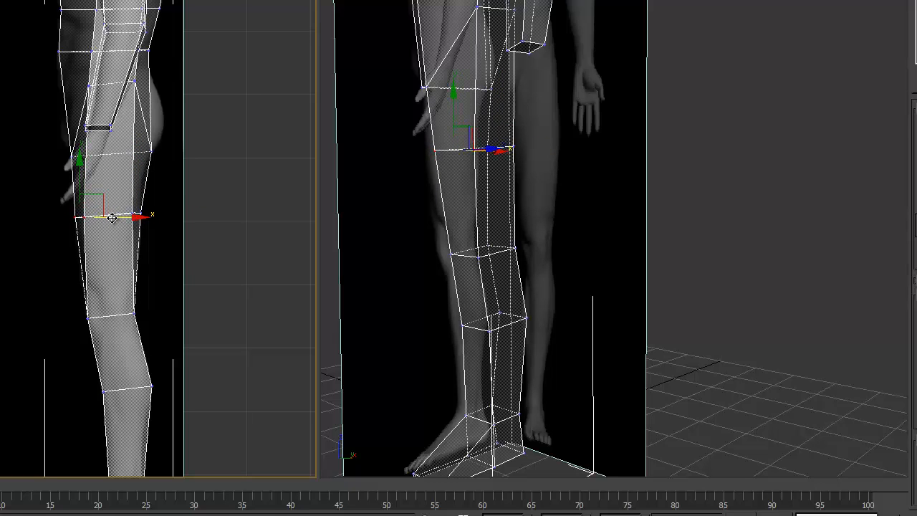
- Select the ring of vertical edges between waist and crotch and connect it to add an edge loop around the pelvis
{"action": "scroll", "coordinate": [473, 279], "scroll_direction": "down", "scroll_amount": 6}
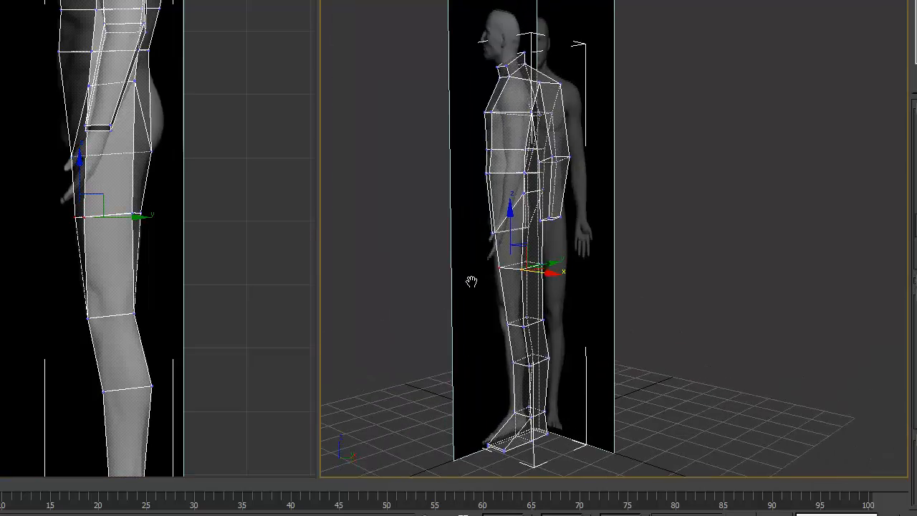
{"action": "middle_click_drag", "start_coordinate": [473, 279], "coordinate": [330, 299]}
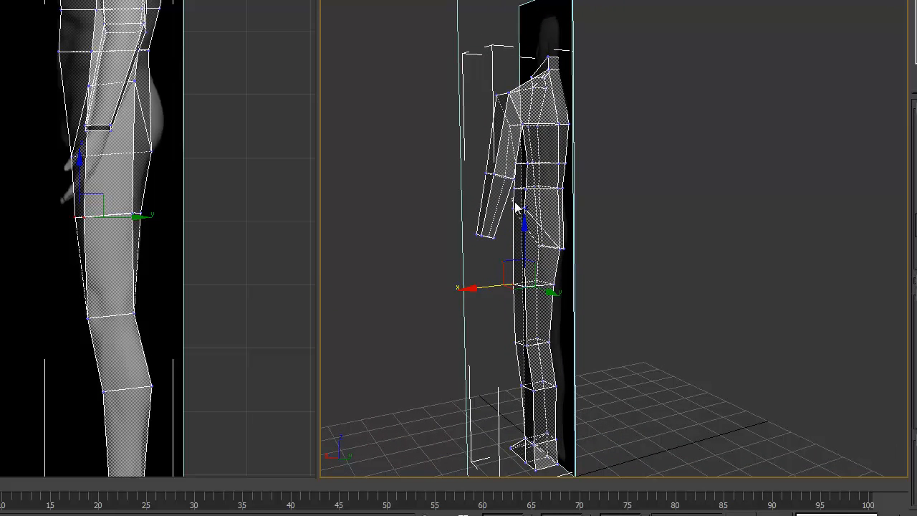
{"action": "left_click", "coordinate": [567, 203]}
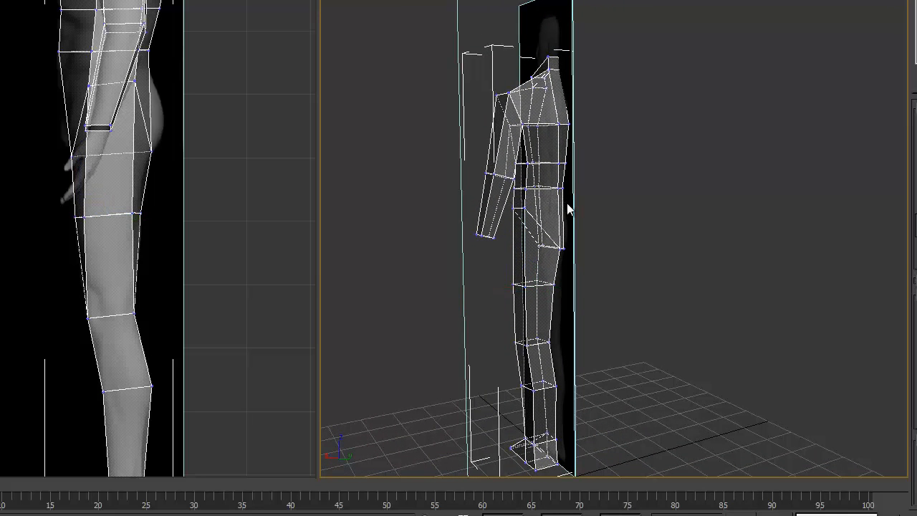
{"action": "left_click", "coordinate": [916, 140]}
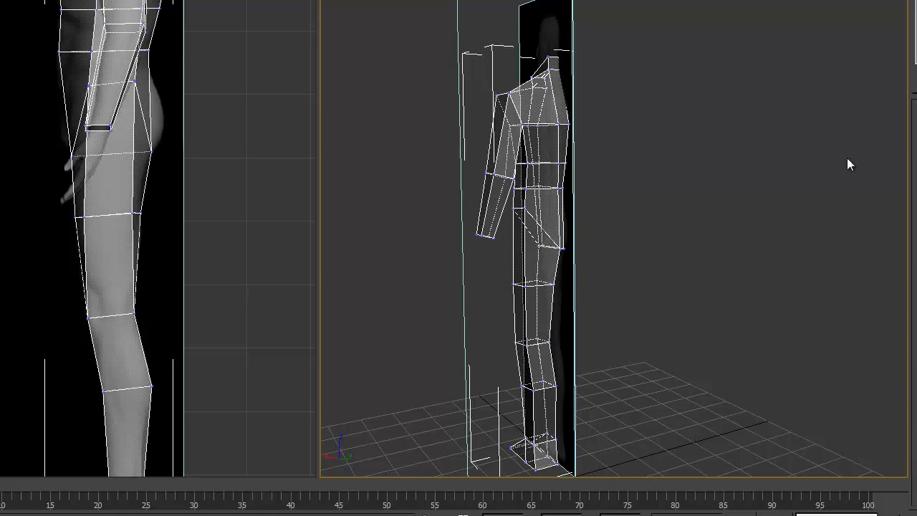
{"action": "left_click_drag", "start_coordinate": [513, 202], "coordinate": [557, 205]}
{"action": "key", "text": "ctrl+z"}
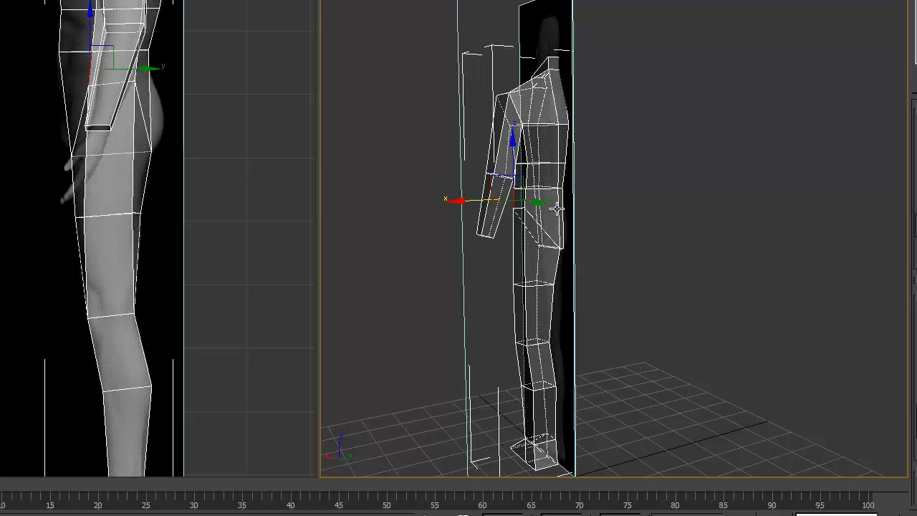
{"action": "middle_click_drag", "start_coordinate": [543, 333], "coordinate": [590, 318], "text": "alt"}
{"action": "key", "text": "alt+r"}
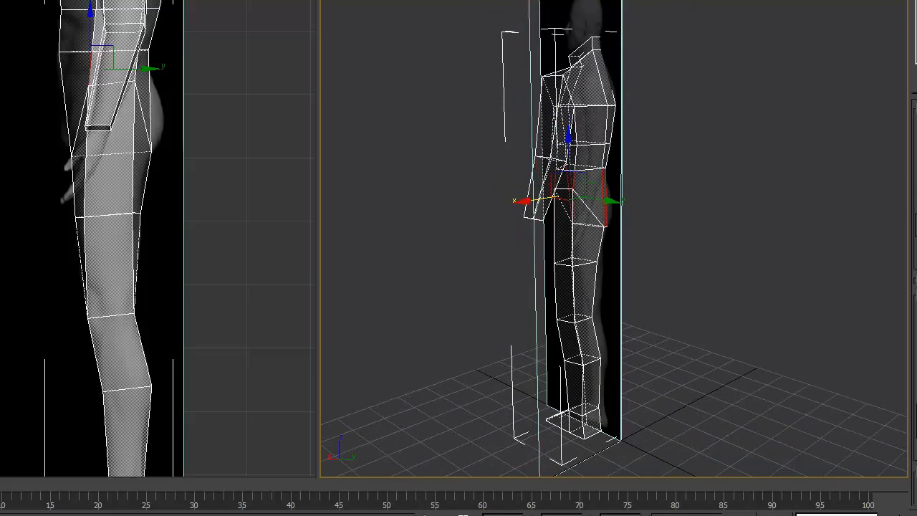
{"action": "mouse_move", "coordinate": [543, 302]}
{"action": "middle_mouse_down", "text": "alt"}
{"action": "mouse_move", "coordinate": [650, 318]}
{"action": "mouse_move", "coordinate": [715, 308]}
{"action": "mouse_move", "coordinate": [529, 301]}
{"action": "middle_mouse_up", "text": "alt"}
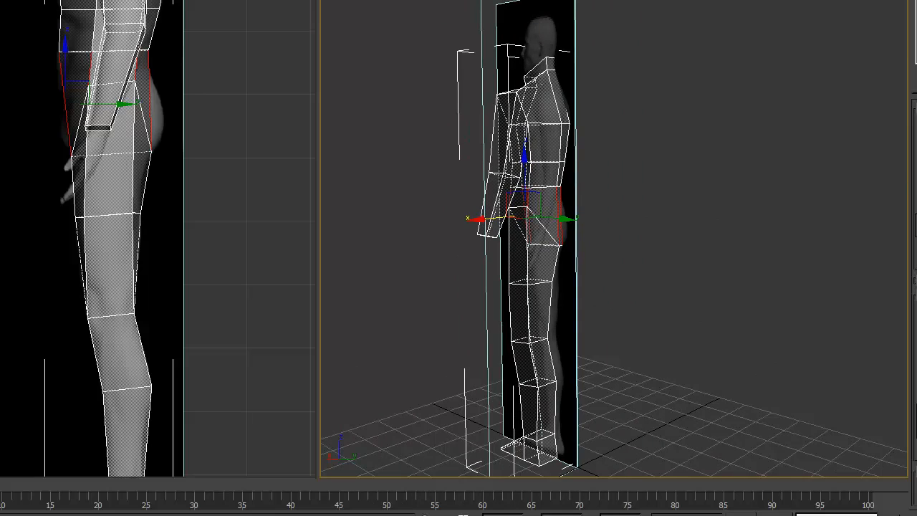
{"action": "key", "text": "ctrl+shift+e"}
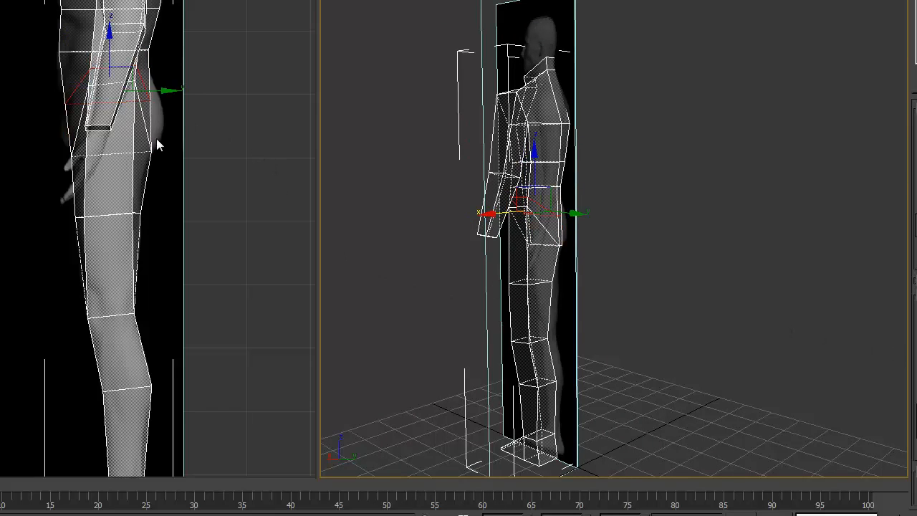
- Move the pelvis loop's rear vertex back and down in the side view to follow the reference buttock
{"action": "middle_click_drag", "start_coordinate": [523, 236], "coordinate": [617, 212]}
{"action": "scroll", "coordinate": [508, 220], "scroll_direction": "up", "scroll_amount": 4}
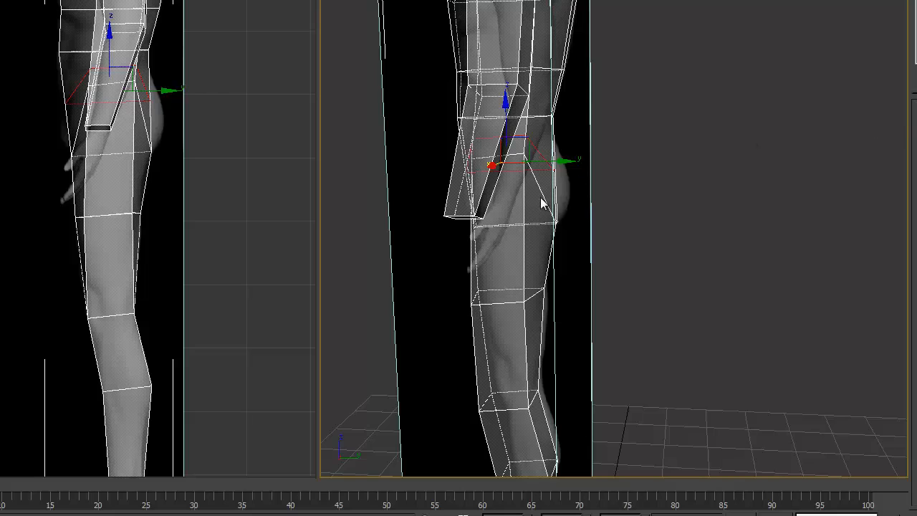
{"action": "key", "text": "1"}
{"action": "left_click_drag", "start_coordinate": [566, 178], "coordinate": [564, 179]}
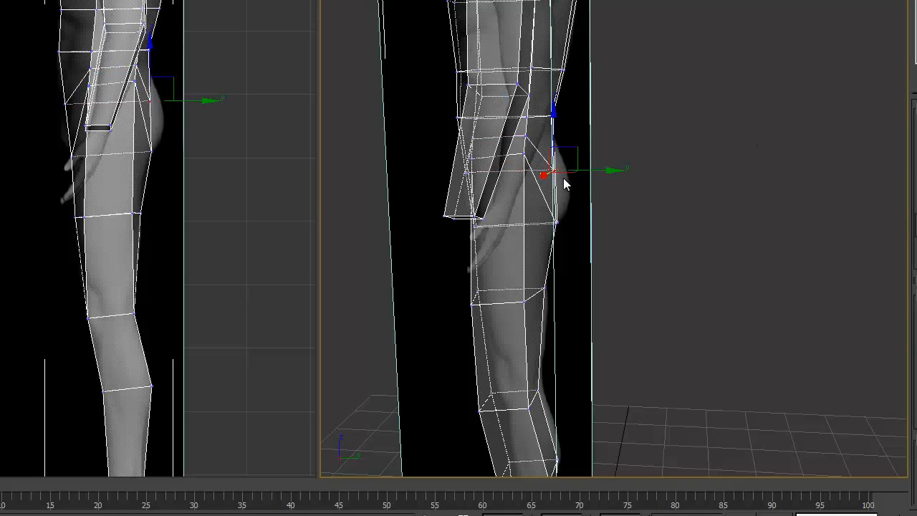
{"action": "right_click", "coordinate": [194, 99]}
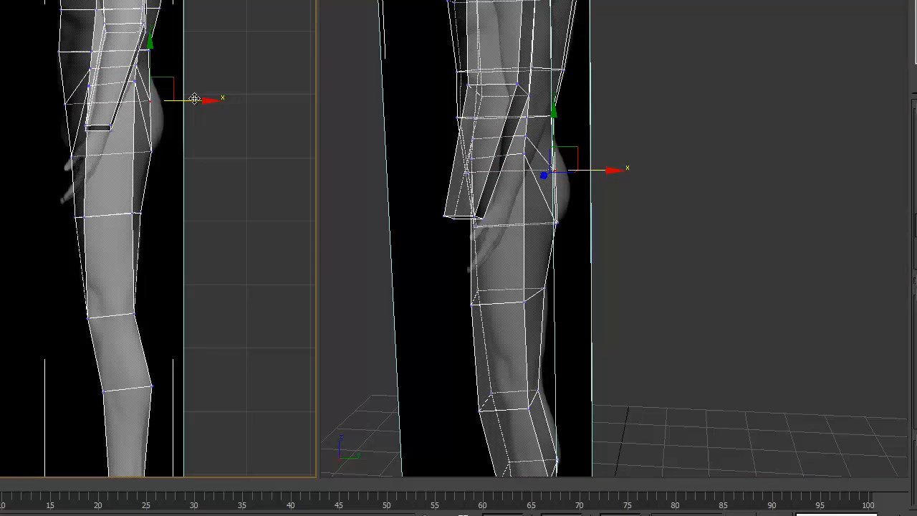
{"action": "left_click_drag", "start_coordinate": [209, 100], "coordinate": [209, 100]}
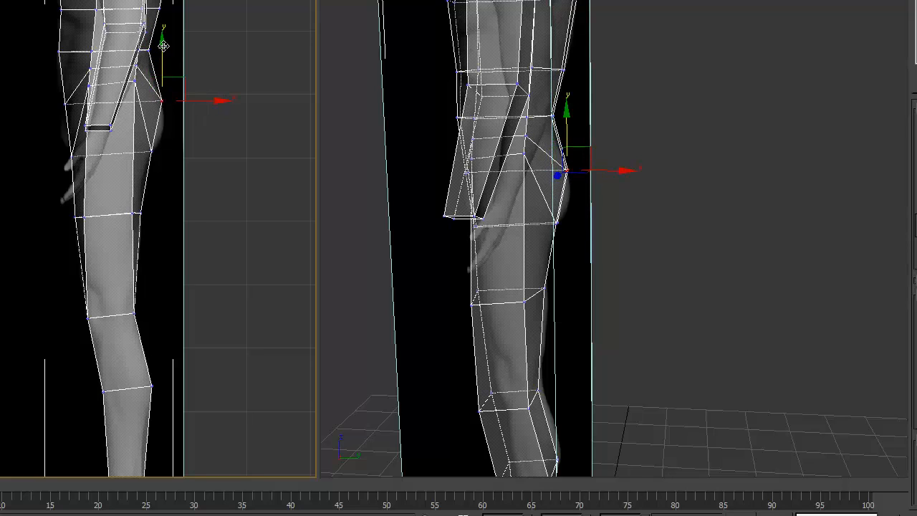
{"action": "left_click_drag", "start_coordinate": [165, 46], "coordinate": [173, 69]}
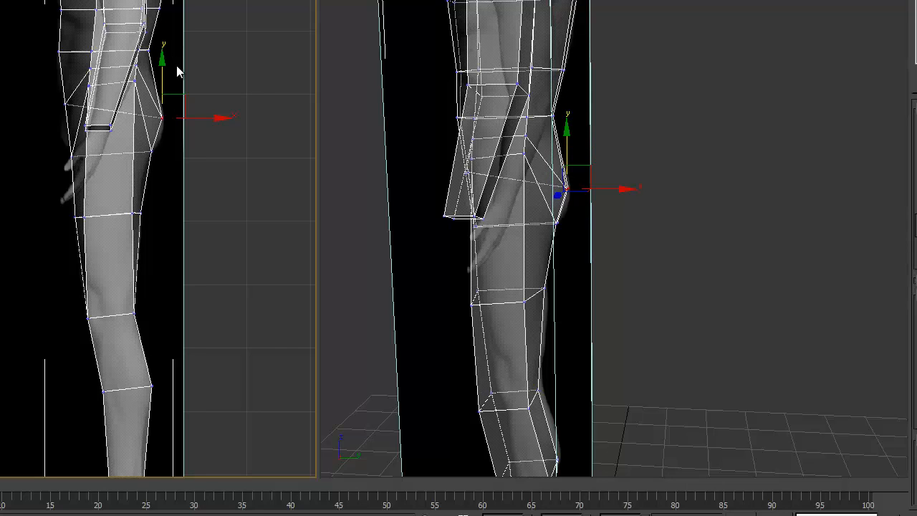
- Move the pelvis loop's front vertex down and forward to match the reference lower abdomen in the side view
{"action": "left_click_drag", "start_coordinate": [53, 96], "coordinate": [76, 120]}
{"action": "mouse_move", "coordinate": [65, 52]}
{"action": "left_mouse_down"}
{"action": "mouse_move", "coordinate": [66, 78]}
{"action": "mouse_move", "coordinate": [60, 68]}
{"action": "left_mouse_up"}
{"action": "left_click_drag", "start_coordinate": [125, 120], "coordinate": [125, 121]}
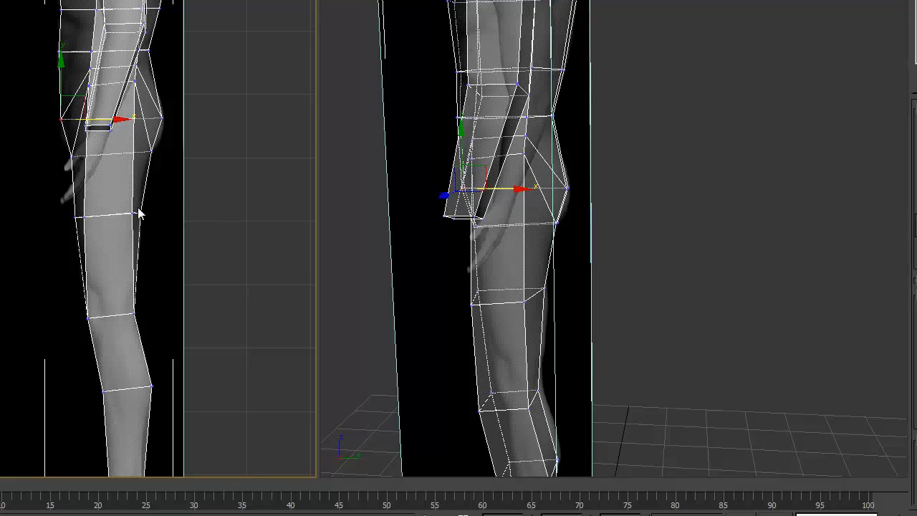
- In the front view, move the thigh loop's outer vertices outward and its inner vertices inward to match the reference thigh
{"action": "middle_click_drag", "start_coordinate": [483, 146], "coordinate": [631, 153]}
{"action": "scroll", "coordinate": [477, 147], "scroll_direction": "down", "scroll_amount": 5}
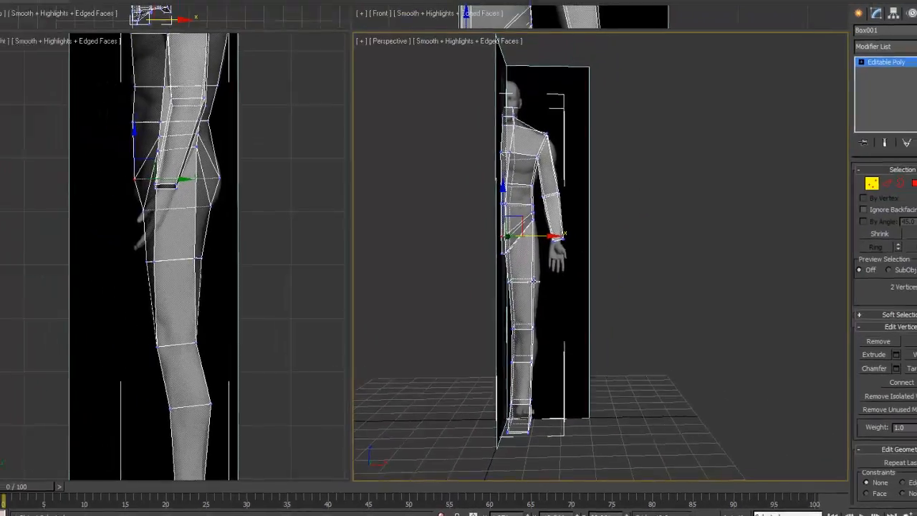
{"action": "scroll", "coordinate": [534, 281], "scroll_direction": "up", "scroll_amount": 6}
{"action": "middle_click_drag", "start_coordinate": [534, 281], "coordinate": [606, 289]}
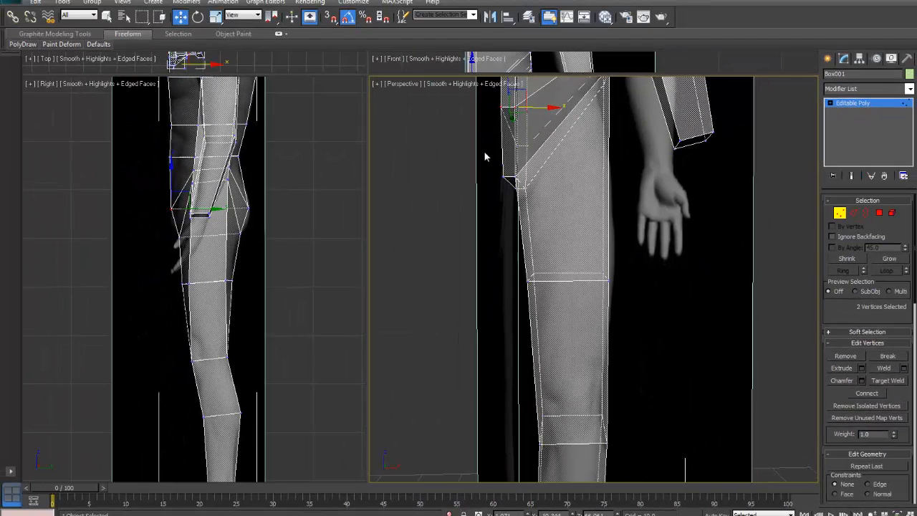
{"action": "left_click_drag", "start_coordinate": [367, 74], "coordinate": [371, 437]}
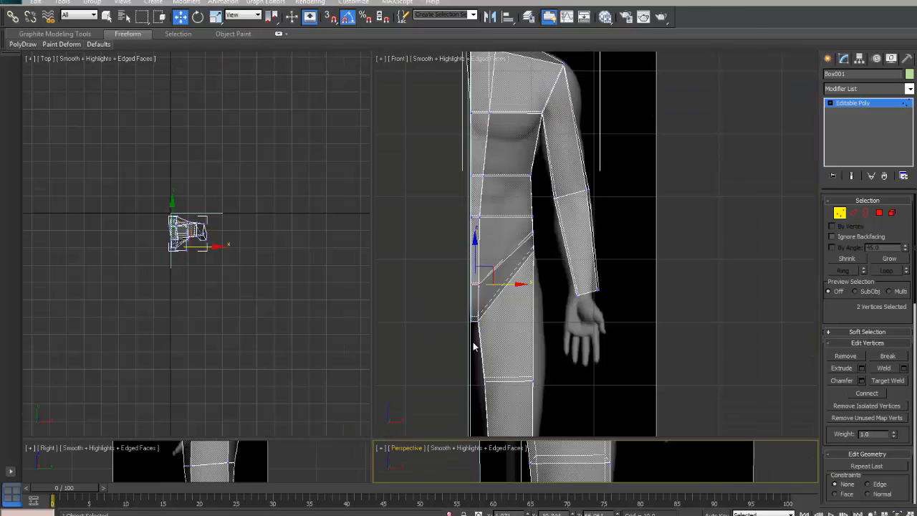
{"action": "middle_click_drag", "start_coordinate": [473, 347], "coordinate": [478, 239]}
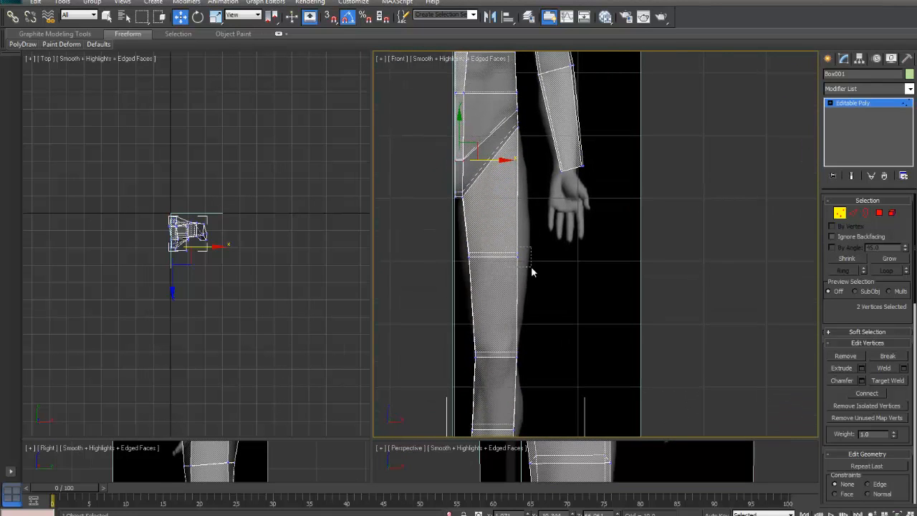
{"action": "left_click_drag", "start_coordinate": [532, 272], "coordinate": [558, 253]}
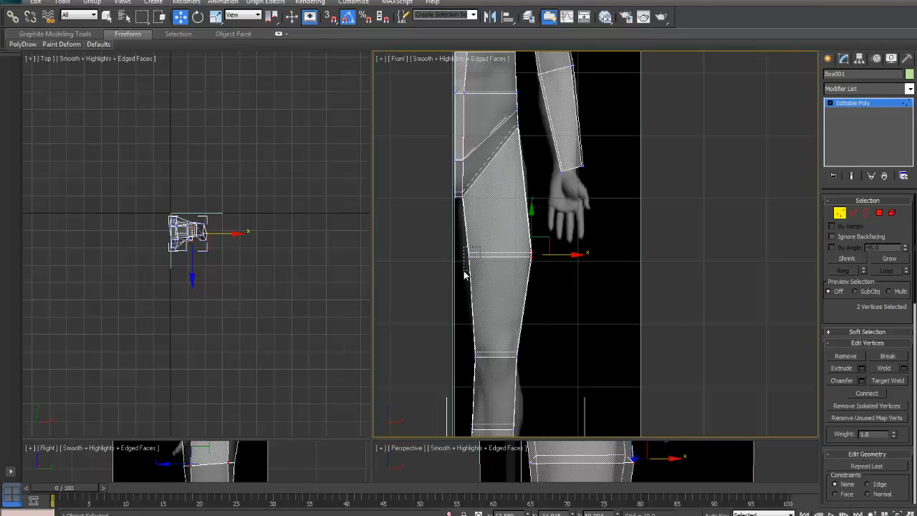
{"action": "left_click_drag", "start_coordinate": [464, 275], "coordinate": [465, 272]}
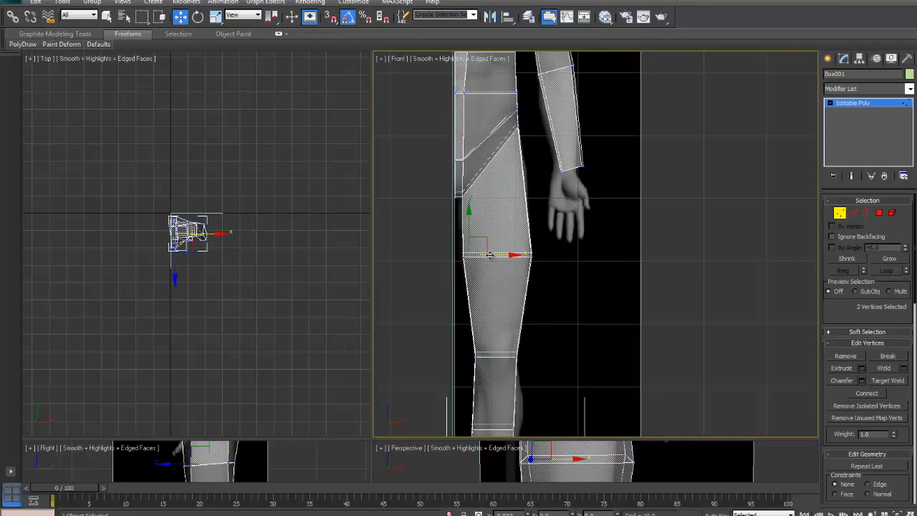
- Move the outer vertices of the loop below the knee outward to follow the reference calf in the front view
{"action": "scroll", "coordinate": [488, 344], "scroll_direction": "down", "scroll_amount": 3}
{"action": "middle_click_drag", "start_coordinate": [487, 359], "coordinate": [487, 278]}
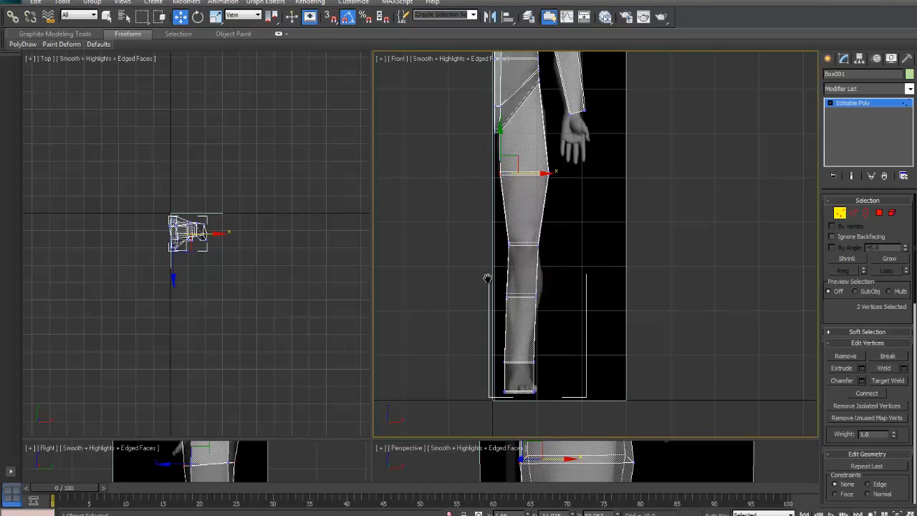
{"action": "scroll", "coordinate": [486, 292], "scroll_direction": "up", "scroll_amount": 2}
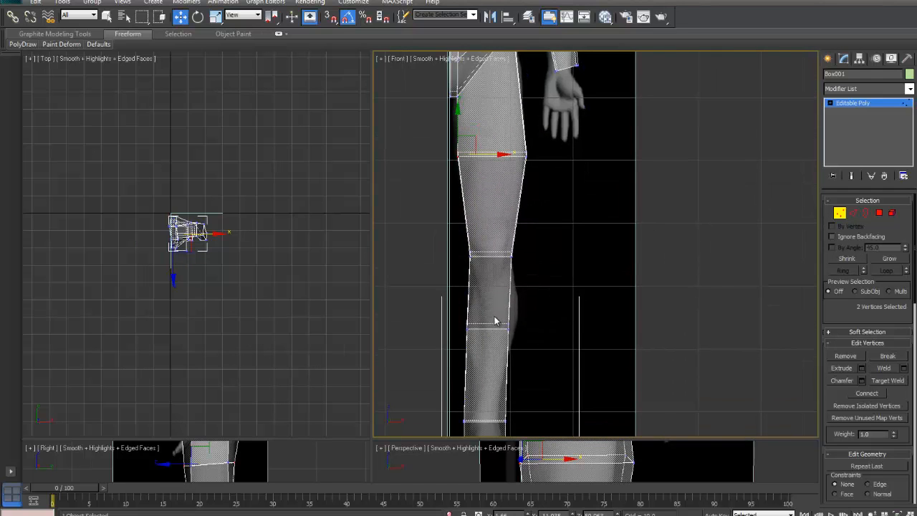
{"action": "left_click_drag", "start_coordinate": [519, 344], "coordinate": [519, 343]}
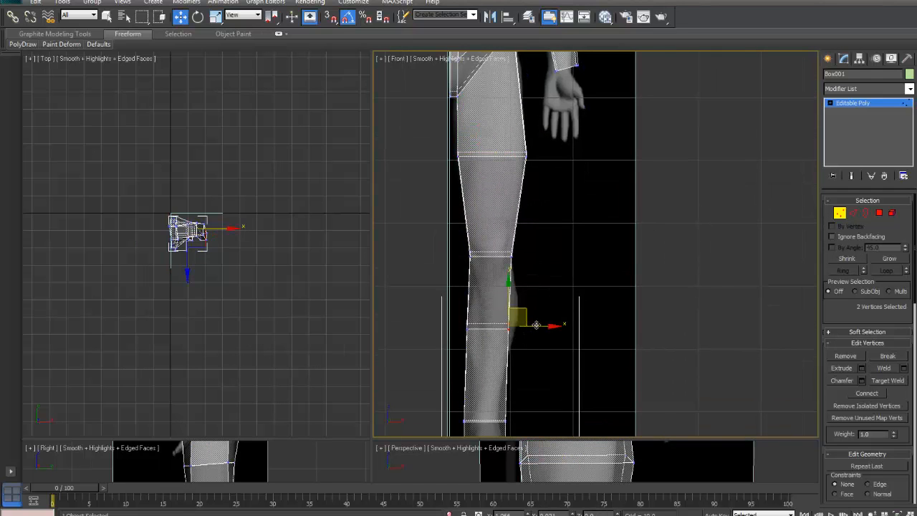
{"action": "left_click_drag", "start_coordinate": [538, 325], "coordinate": [546, 326]}
- Narrow the ankle by moving its side vertices in to the reference ankle outline in the front view
{"action": "scroll", "coordinate": [497, 332], "scroll_direction": "down", "scroll_amount": 2}
{"action": "middle_click_drag", "start_coordinate": [500, 385], "coordinate": [494, 322]}
{"action": "scroll", "coordinate": [498, 311], "scroll_direction": "up", "scroll_amount": 1}
{"action": "scroll", "coordinate": [497, 316], "scroll_direction": "up", "scroll_amount": 1}
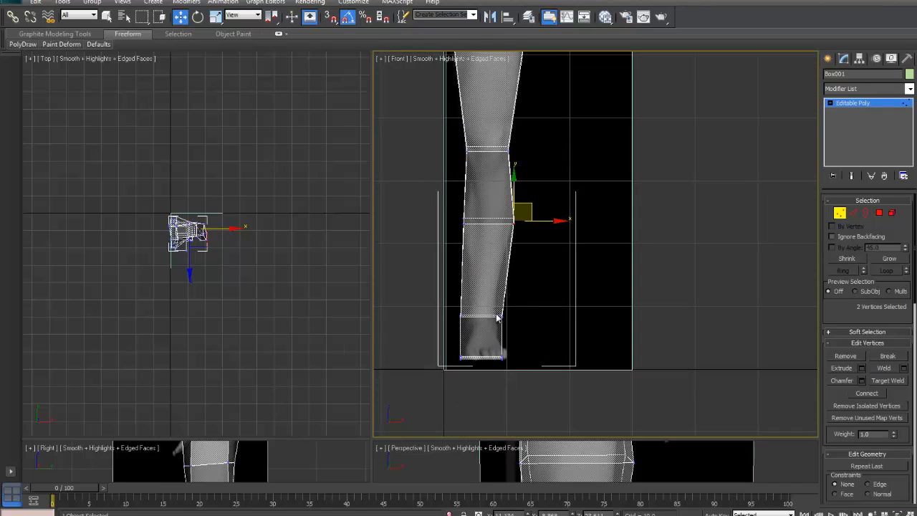
{"action": "mouse_move", "coordinate": [513, 328]}
{"action": "left_mouse_down"}
{"action": "mouse_move", "coordinate": [515, 318]}
{"action": "mouse_move", "coordinate": [471, 329]}
{"action": "mouse_move", "coordinate": [517, 322]}
{"action": "mouse_move", "coordinate": [507, 320]}
{"action": "left_mouse_up"}
{"action": "scroll", "coordinate": [507, 323], "scroll_direction": "down", "scroll_amount": 2}
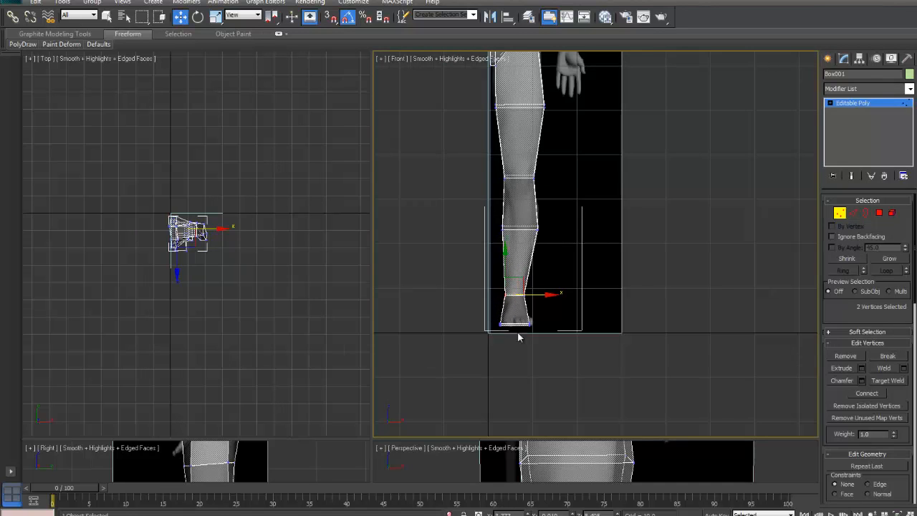
- Fit the outer and inner vertices at the base of the foot to the reference foot in the front view
{"action": "scroll", "coordinate": [546, 324], "scroll_direction": "up", "scroll_amount": 2}
{"action": "middle_click_drag", "start_coordinate": [538, 283], "coordinate": [551, 265]}
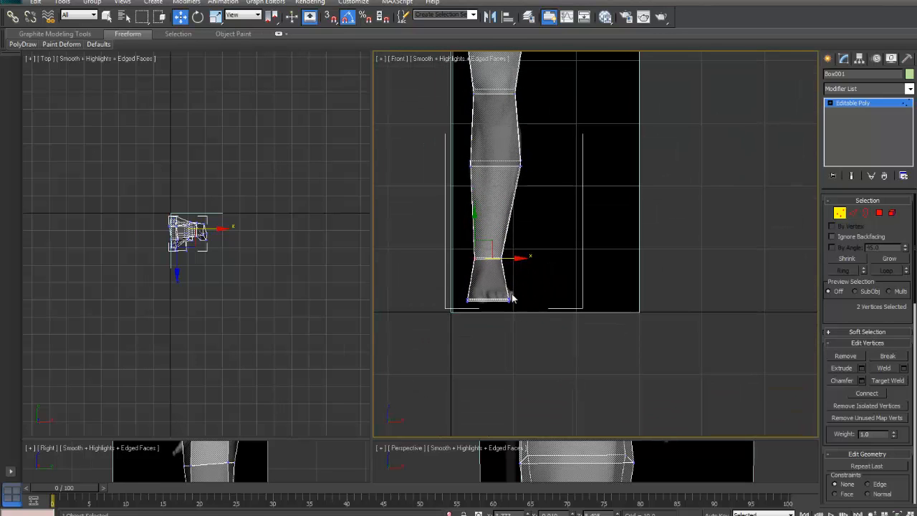
{"action": "left_click_drag", "start_coordinate": [508, 300], "coordinate": [530, 298]}
{"action": "mouse_move", "coordinate": [467, 301]}
{"action": "left_mouse_down"}
{"action": "mouse_move", "coordinate": [475, 305]}
{"action": "mouse_move", "coordinate": [466, 286]}
{"action": "left_mouse_up"}
- Select the four wrist vertices and move them toward the body to line up with the reference wrist
{"action": "scroll", "coordinate": [512, 247], "scroll_direction": "down", "scroll_amount": 3}
{"action": "middle_click_drag", "start_coordinate": [512, 269], "coordinate": [527, 324]}
{"action": "scroll", "coordinate": [529, 307], "scroll_direction": "up", "scroll_amount": 2}
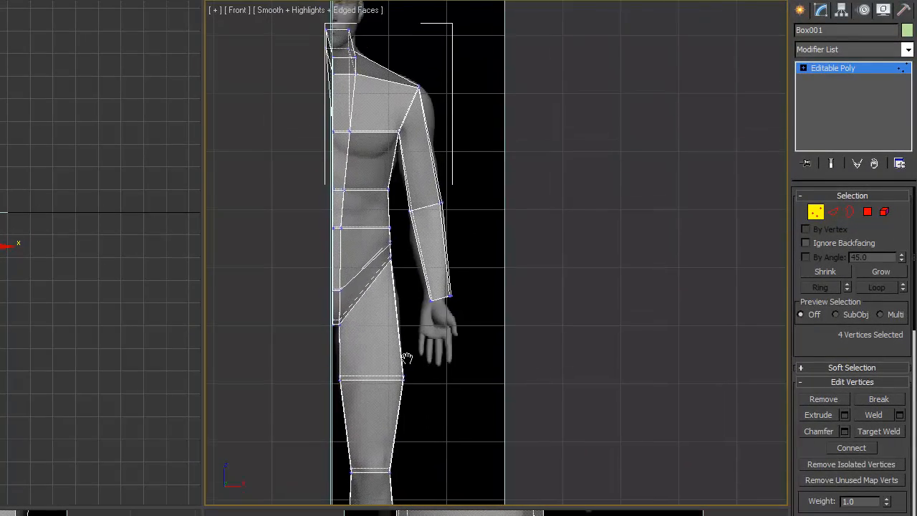
{"action": "middle_click_drag", "start_coordinate": [407, 359], "coordinate": [388, 321]}
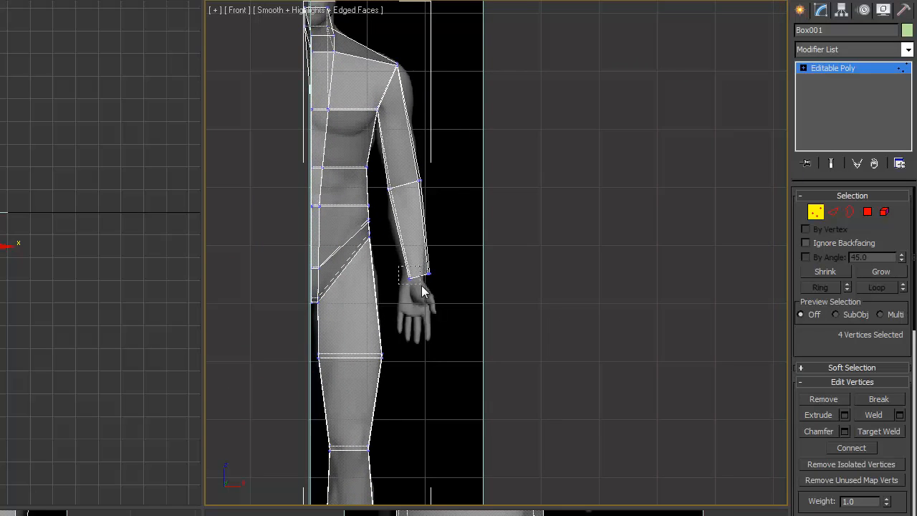
{"action": "key", "text": "w"}
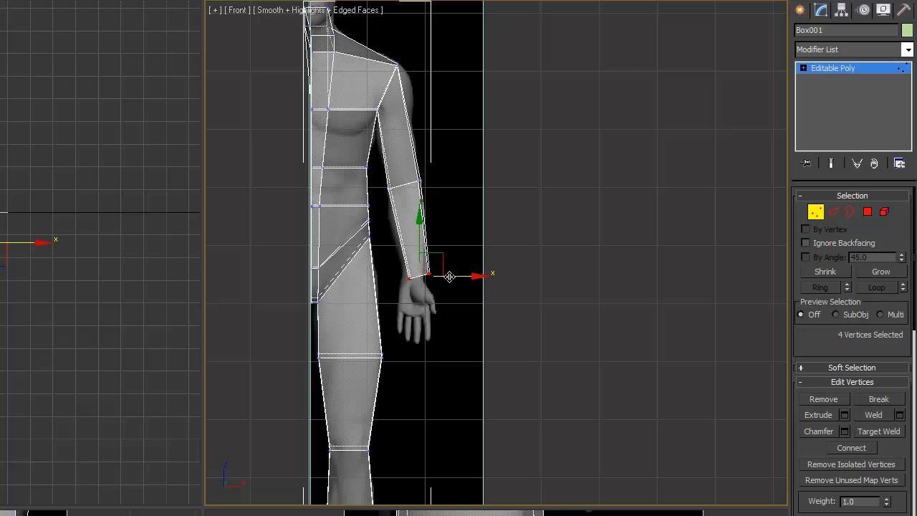
{"action": "left_click_drag", "start_coordinate": [450, 277], "coordinate": [442, 276]}
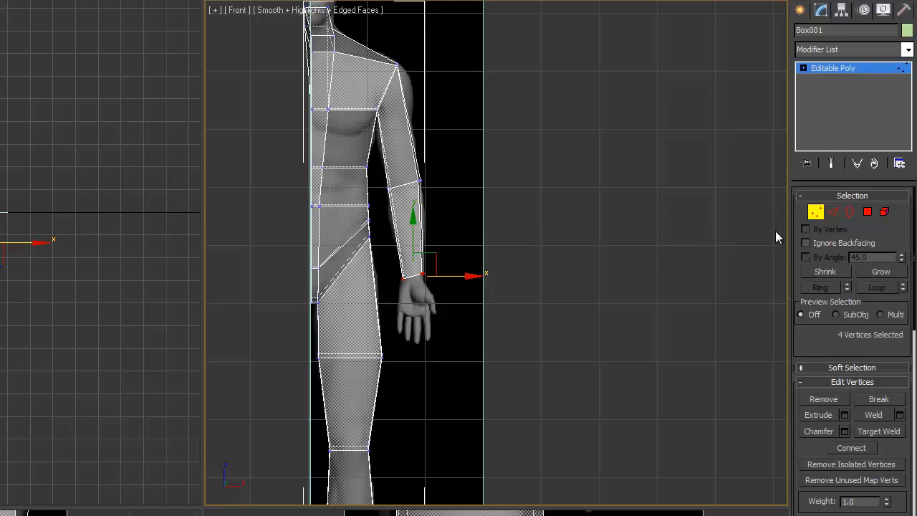
- Add an edge loop across the forearm and another across the upper arm by connecting their four lengthwise edges
{"action": "left_click", "coordinate": [817, 213]}
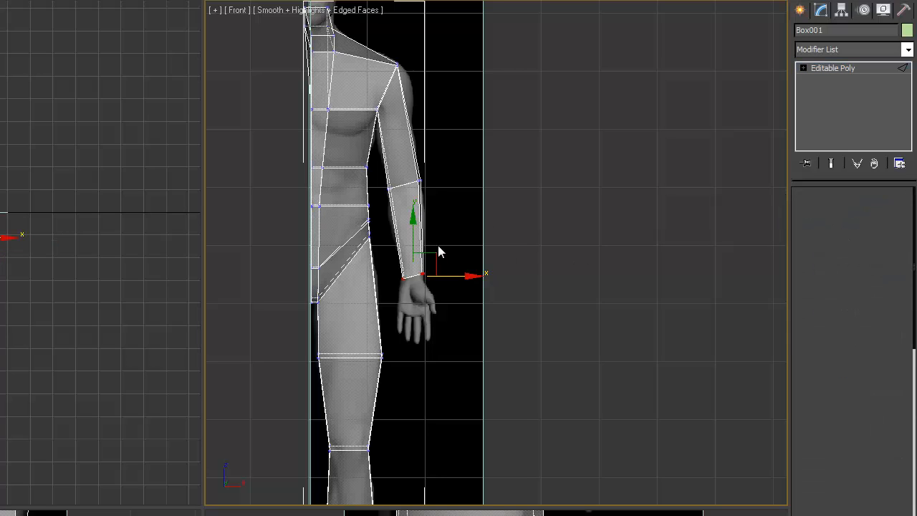
{"action": "key", "text": "2"}
{"action": "left_click_drag", "start_coordinate": [471, 233], "coordinate": [470, 236]}
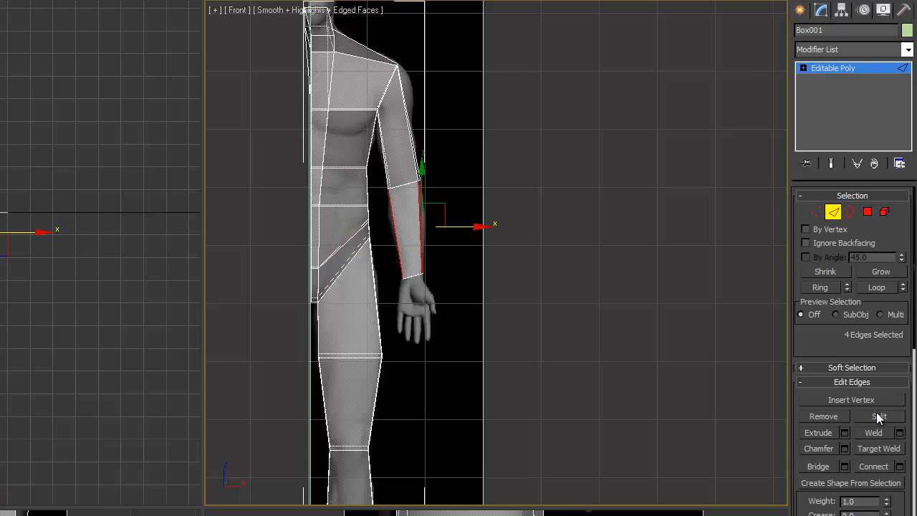
{"action": "left_click", "coordinate": [871, 467]}
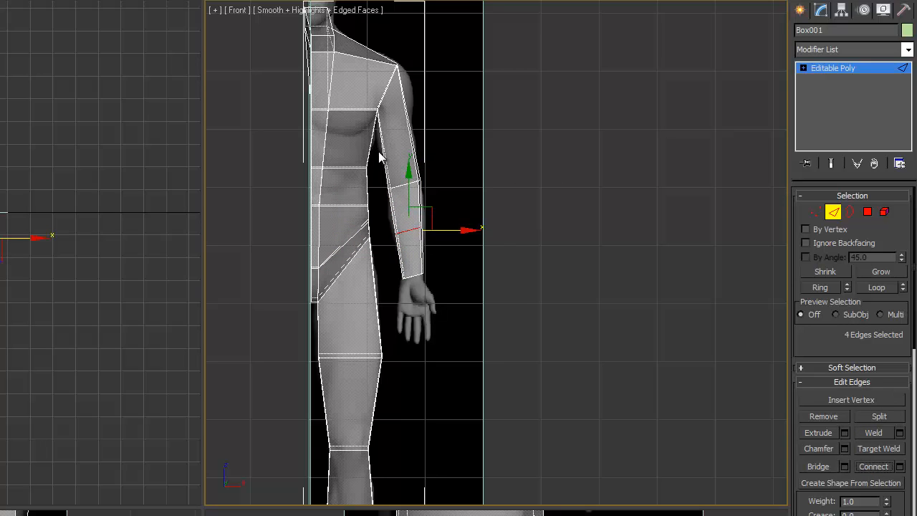
{"action": "left_click_drag", "start_coordinate": [377, 150], "coordinate": [442, 138]}
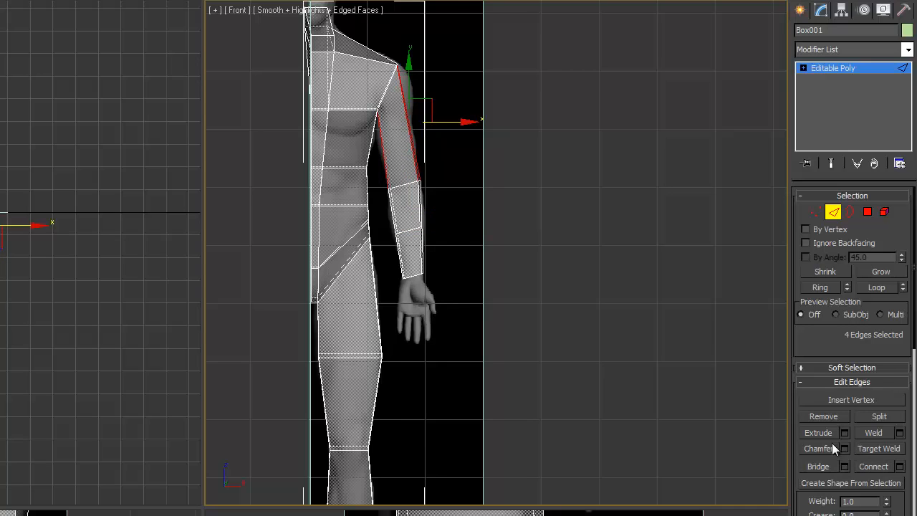
{"action": "left_click", "coordinate": [868, 466]}
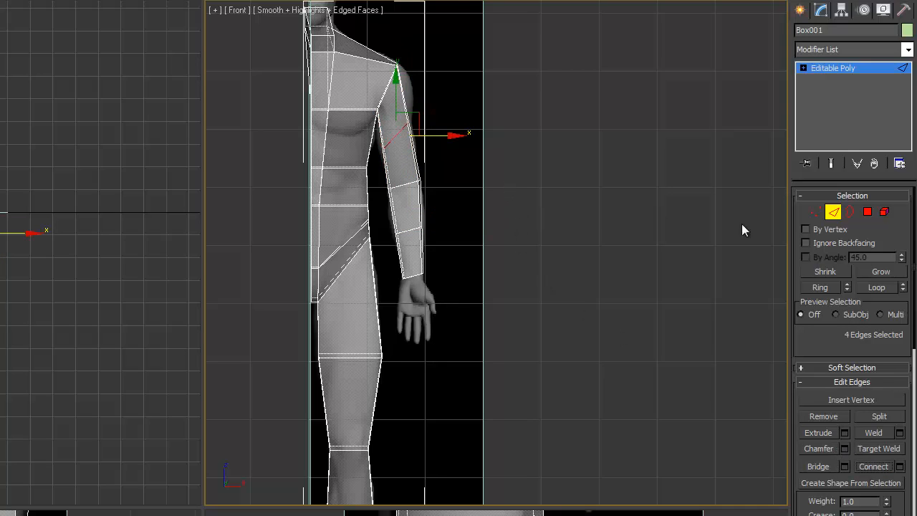
- Widen the forearm loop by moving its outer vertices away from the body and its inner vertices toward it
{"action": "left_click", "coordinate": [815, 212]}
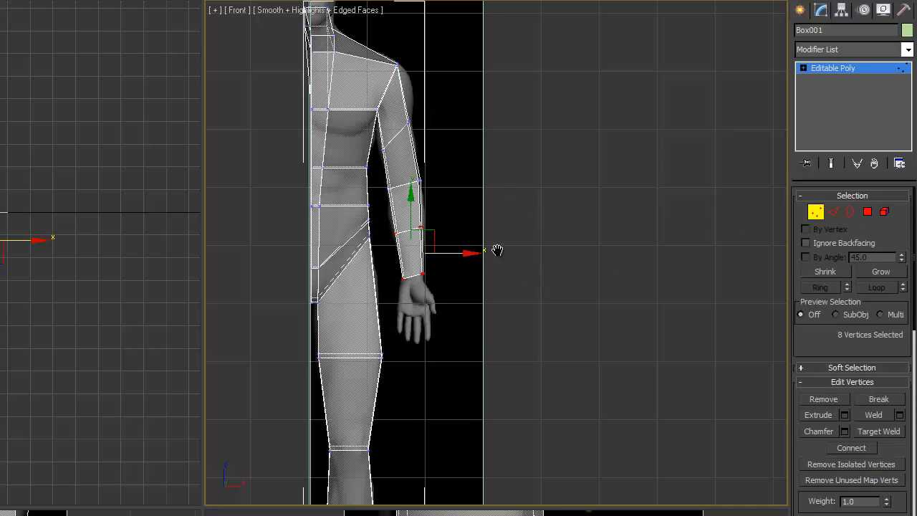
{"action": "scroll", "coordinate": [499, 252], "scroll_direction": "up", "scroll_amount": 5}
{"action": "middle_click_drag", "start_coordinate": [516, 268], "coordinate": [637, 289]}
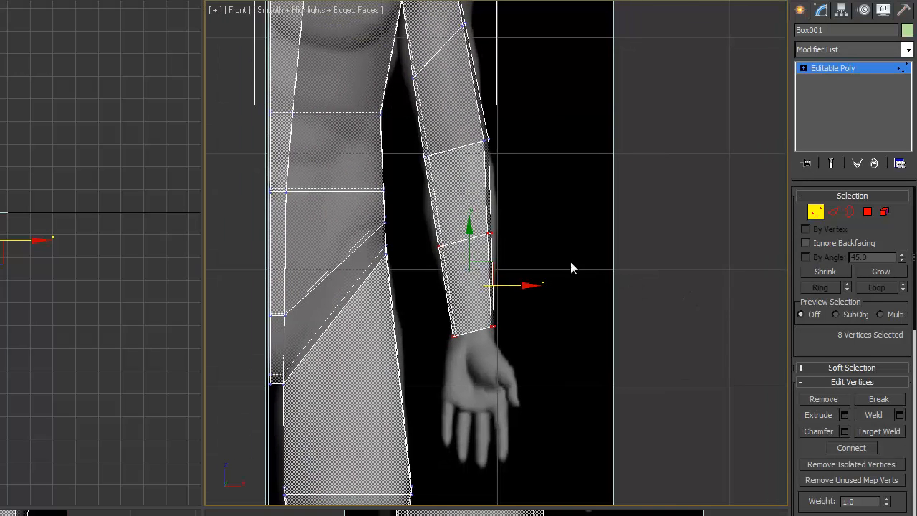
{"action": "left_click_drag", "start_coordinate": [482, 222], "coordinate": [550, 231]}
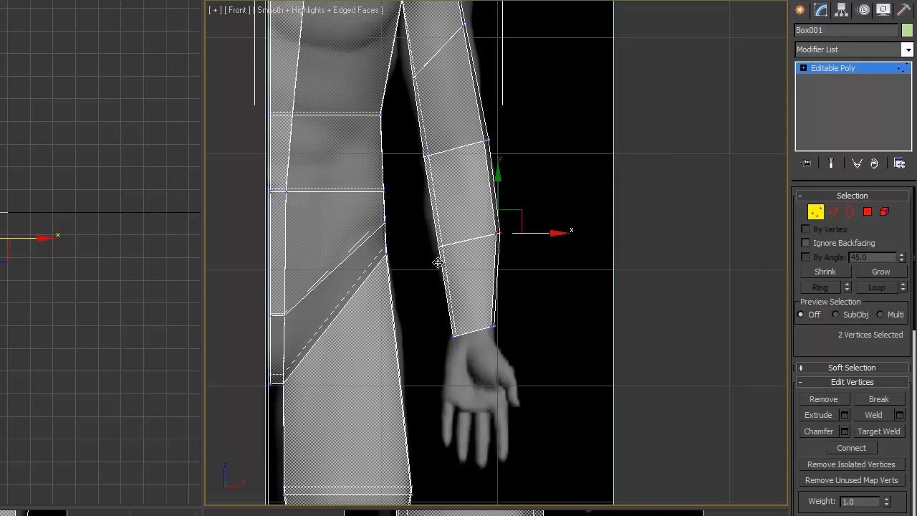
{"action": "left_click_drag", "start_coordinate": [457, 255], "coordinate": [500, 246]}
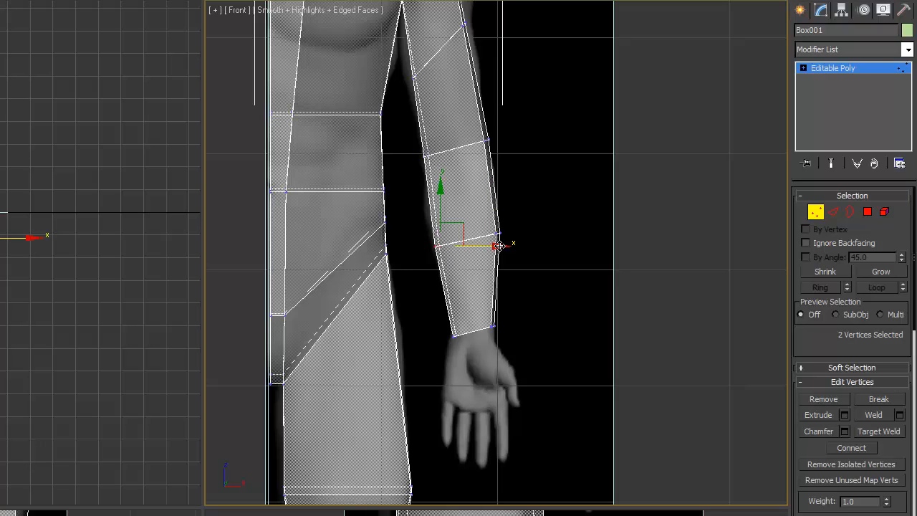
{"action": "left_click_drag", "start_coordinate": [499, 246], "coordinate": [499, 246]}
- Raise the forearm loop closer to the elbow and fit its inner and outer vertices to the reference forearm
{"action": "left_click_drag", "start_coordinate": [506, 258], "coordinate": [506, 259], "text": "ctrl"}
{"action": "left_click_drag", "start_coordinate": [469, 218], "coordinate": [431, 207]}
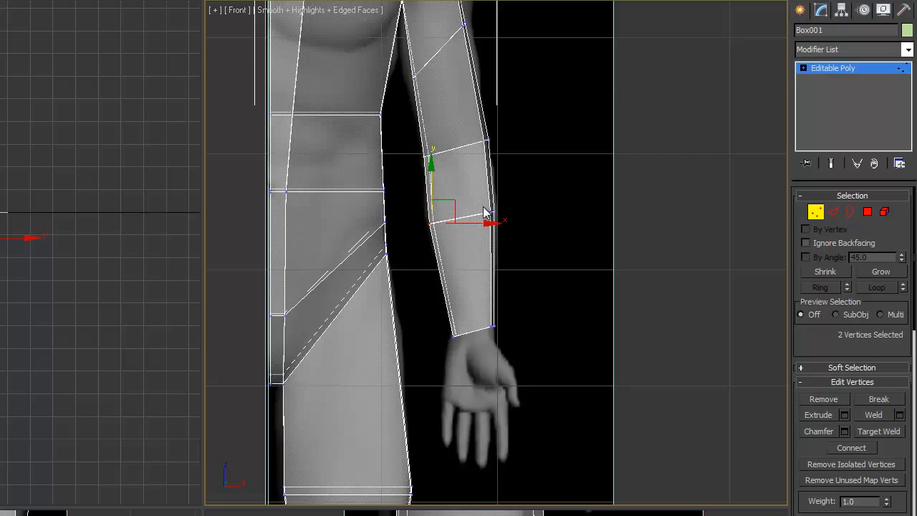
{"action": "left_click_drag", "start_coordinate": [507, 227], "coordinate": [515, 187]}
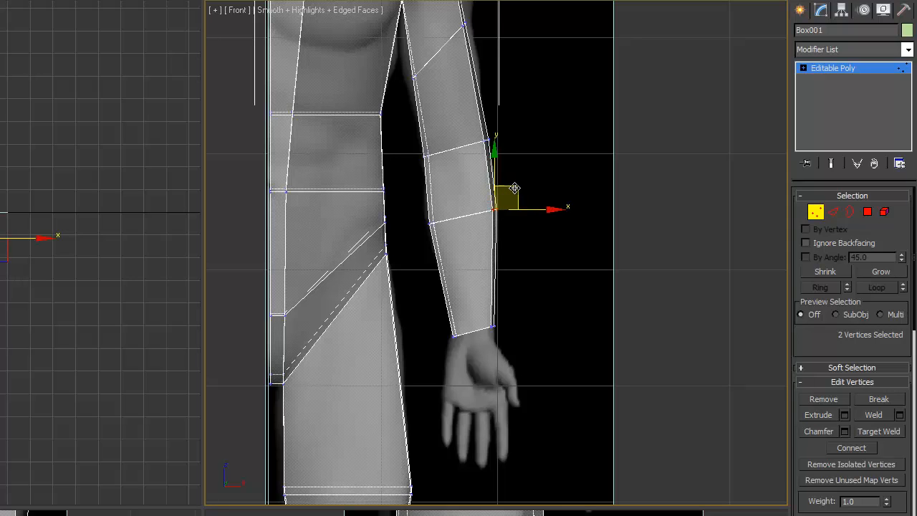
- Move the upper-arm loop's outer vertices up and outward onto the reference shoulder contour
{"action": "middle_click_drag", "start_coordinate": [526, 57], "coordinate": [385, 213]}
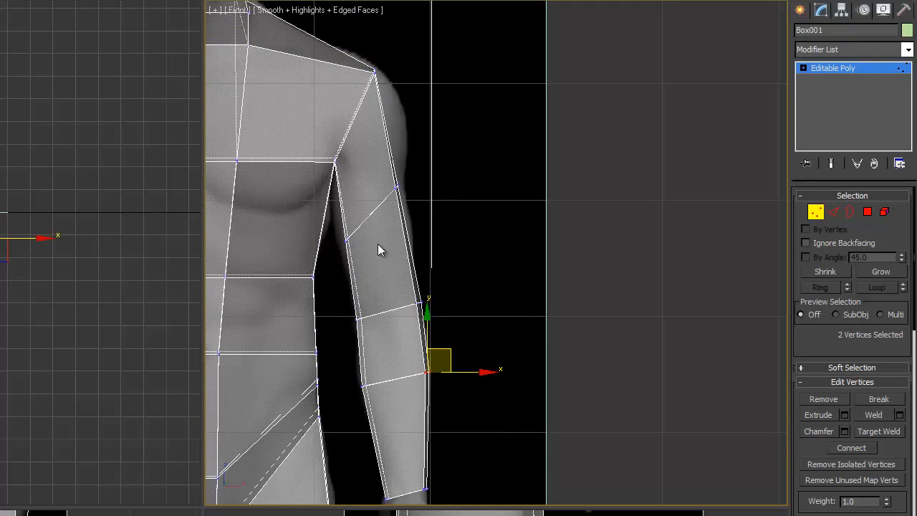
{"action": "left_click_drag", "start_coordinate": [385, 171], "coordinate": [403, 206]}
{"action": "left_click_drag", "start_coordinate": [401, 167], "coordinate": [414, 83]}
{"action": "left_click_drag", "start_coordinate": [426, 100], "coordinate": [436, 102]}
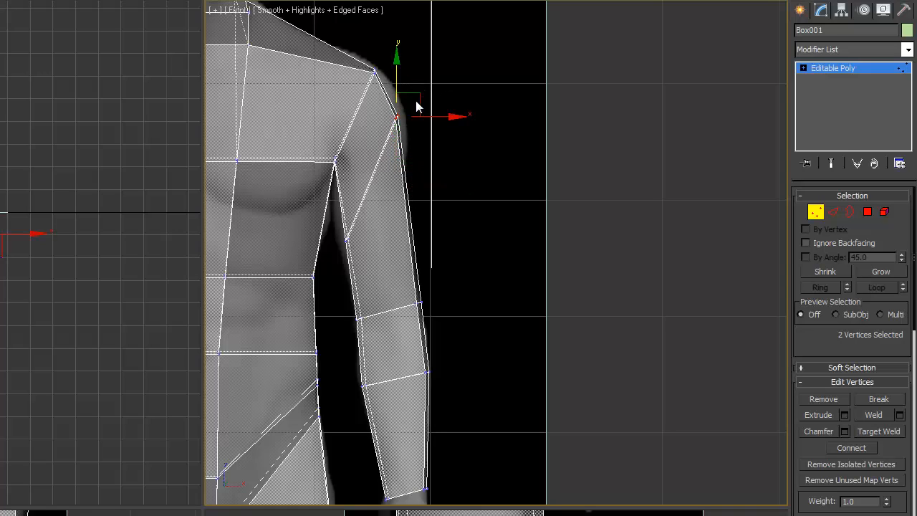
{"action": "left_click", "coordinate": [417, 98]}
{"action": "left_click_drag", "start_coordinate": [385, 106], "coordinate": [438, 117]}
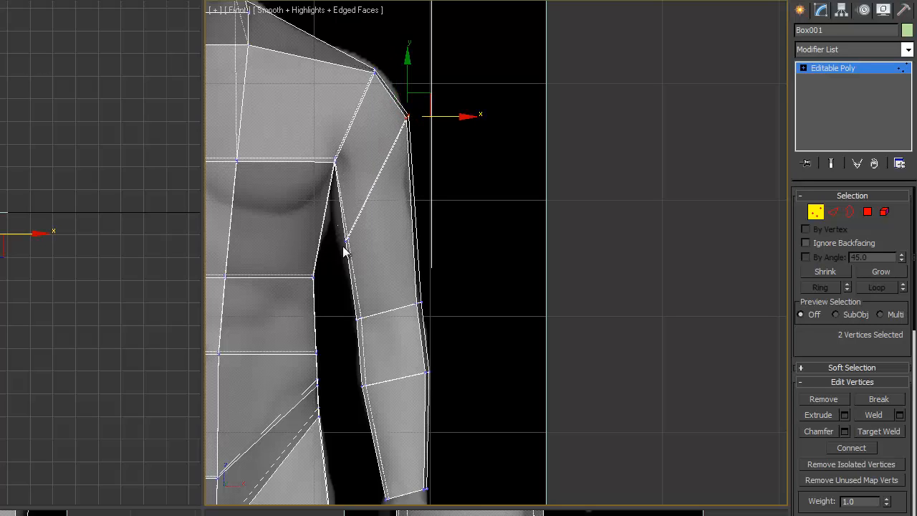
- Move the upper-arm loop's inner vertices up toward the armpit, following the inner outline of the reference arm
{"action": "left_click_drag", "start_coordinate": [338, 225], "coordinate": [372, 270]}
{"action": "left_click_drag", "start_coordinate": [352, 220], "coordinate": [348, 210]}
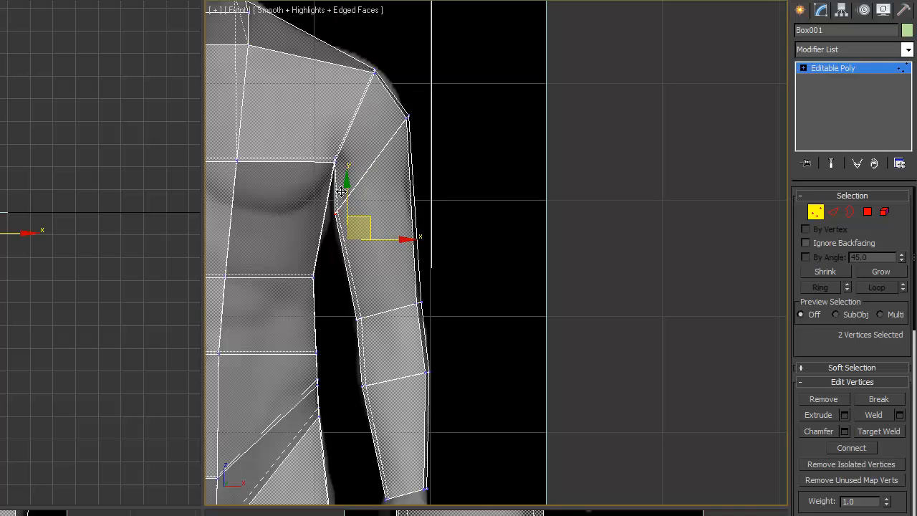
{"action": "left_click_drag", "start_coordinate": [341, 190], "coordinate": [342, 190]}
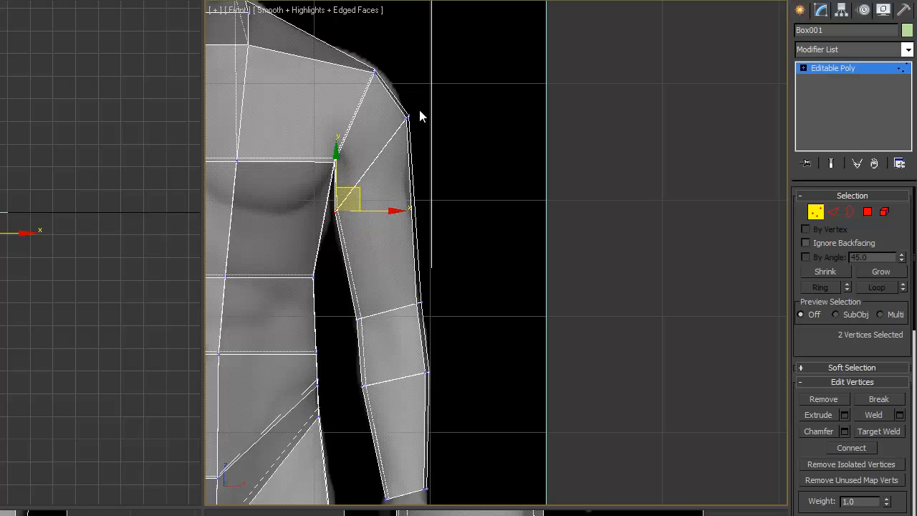
- Refine the shoulder's outer and top vertices, shifting the top ones slightly up and outward to match the reference shoulder
{"action": "left_click_drag", "start_coordinate": [402, 143], "coordinate": [419, 106]}
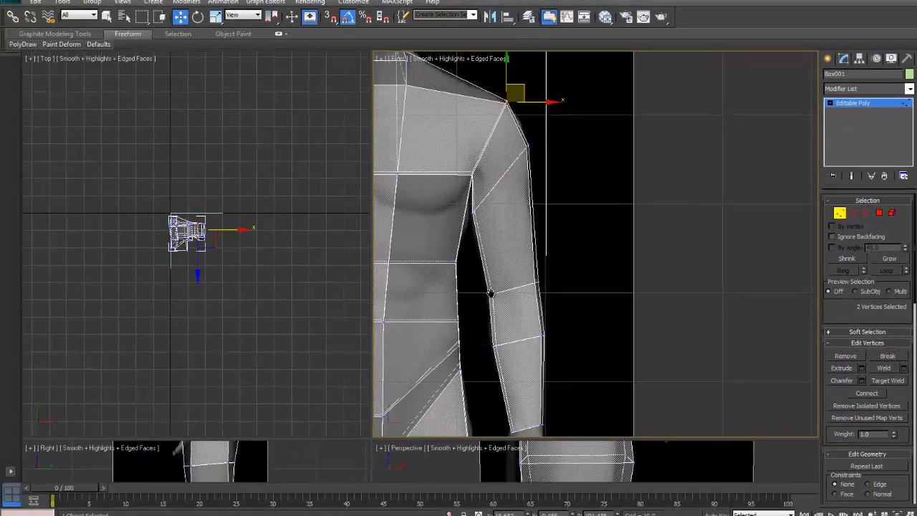
{"action": "scroll", "coordinate": [399, 261], "scroll_direction": "down", "scroll_amount": 3}
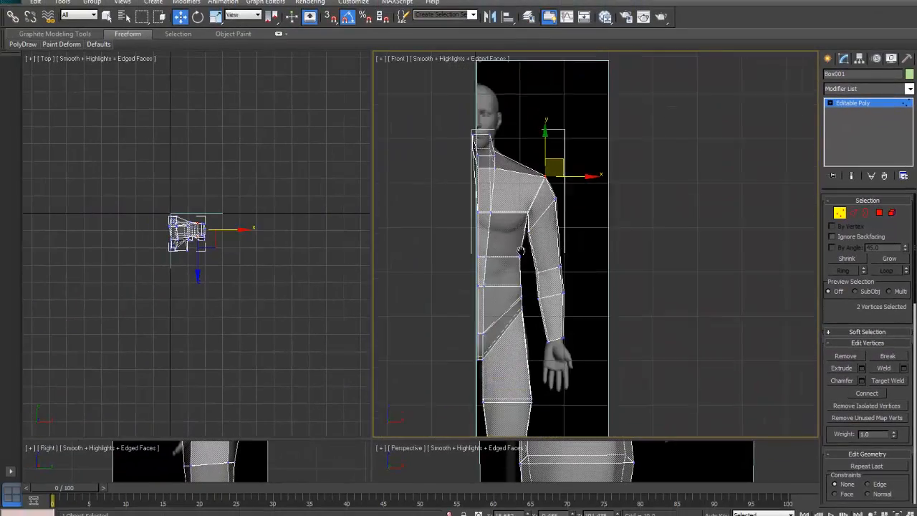
{"action": "middle_click_drag", "start_coordinate": [521, 250], "coordinate": [530, 202]}
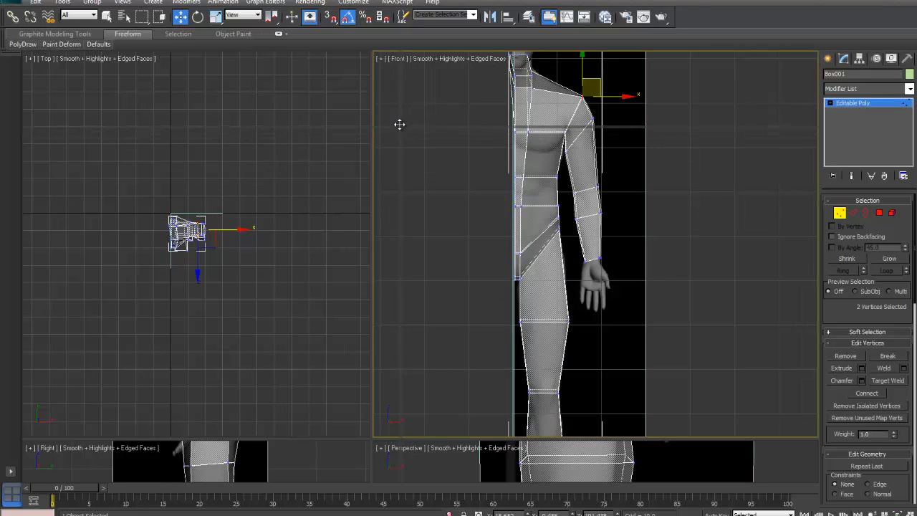
- Turn off see-through display for the body mesh and inspect its solid form from the front and side in perspective
{"action": "left_click_drag", "start_coordinate": [399, 118], "coordinate": [399, 118]}
{"action": "scroll", "coordinate": [495, 301], "scroll_direction": "down", "scroll_amount": 10}
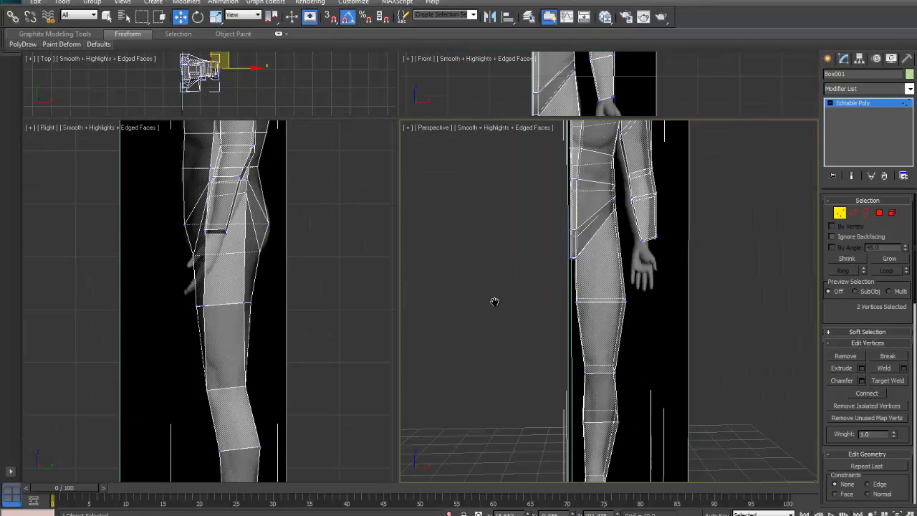
{"action": "scroll", "coordinate": [483, 315], "scroll_direction": "up", "scroll_amount": 3}
{"action": "middle_click_drag", "start_coordinate": [483, 315], "coordinate": [488, 270]}
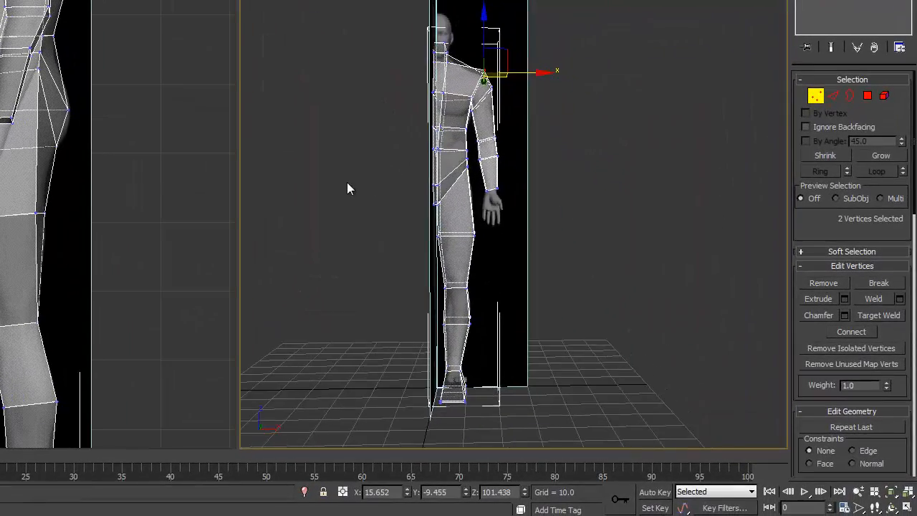
{"action": "middle_click_drag", "start_coordinate": [387, 211], "coordinate": [292, 221], "text": "alt"}
{"action": "middle_click_drag", "start_coordinate": [244, 200], "coordinate": [290, 204], "text": "alt"}
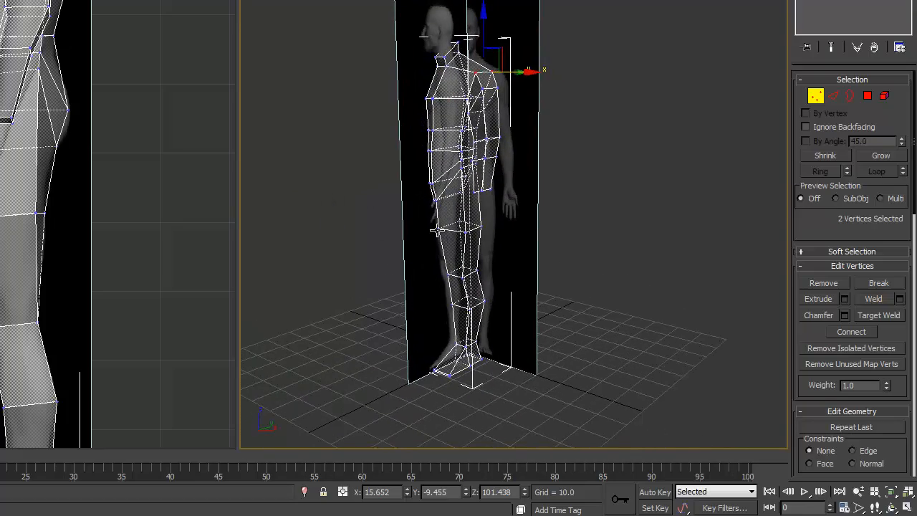
{"action": "key", "text": "alt+x"}
{"action": "scroll", "coordinate": [439, 235], "scroll_direction": "up", "scroll_amount": 3}
{"action": "middle_click_drag", "start_coordinate": [440, 234], "coordinate": [444, 223]}
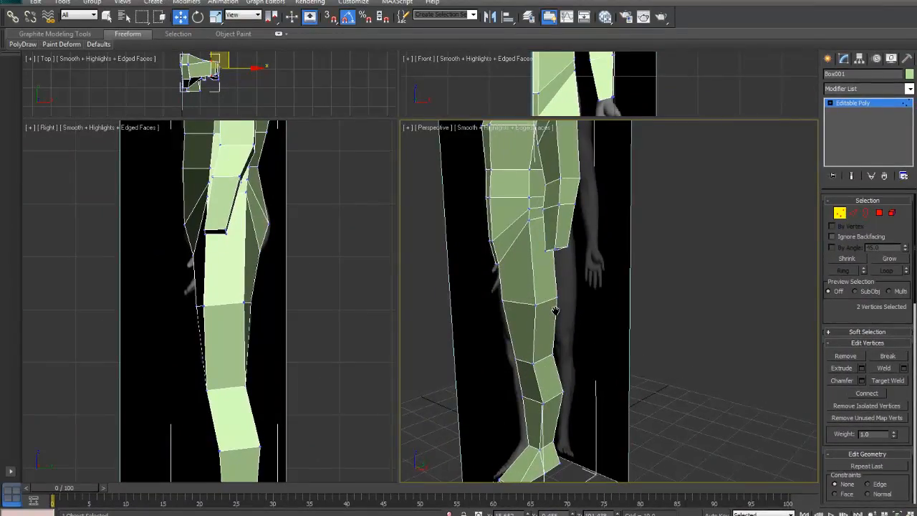
{"action": "scroll", "coordinate": [556, 309], "scroll_direction": "down", "scroll_amount": 4}
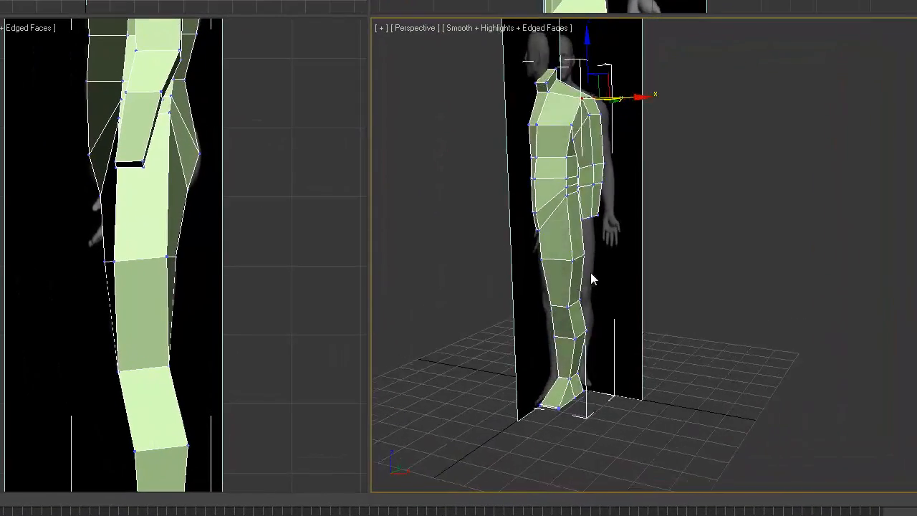
{"action": "middle_click_drag", "start_coordinate": [592, 280], "coordinate": [516, 271], "text": "alt"}
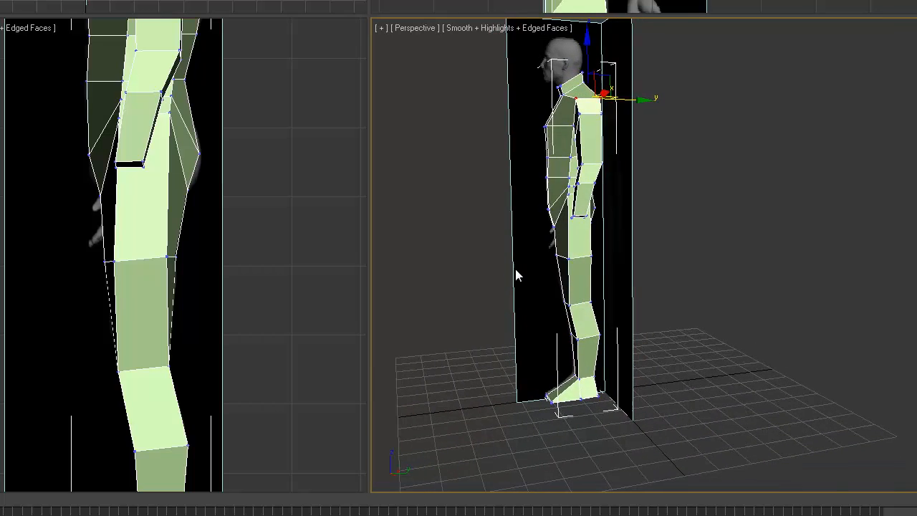
- Move the rearmost buttock vertices slightly outward in the side view to fit the reference contour
{"action": "right_click", "coordinate": [180, 184]}
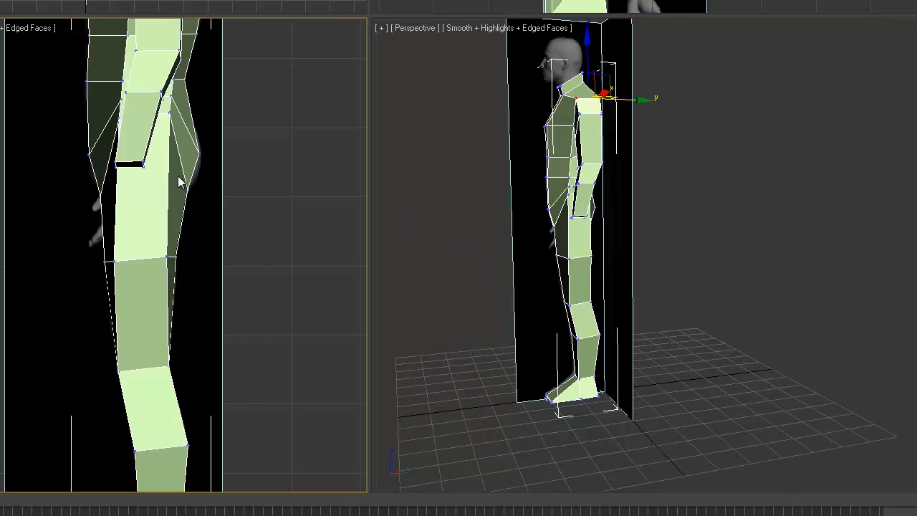
{"action": "left_click_drag", "start_coordinate": [200, 202], "coordinate": [201, 203]}
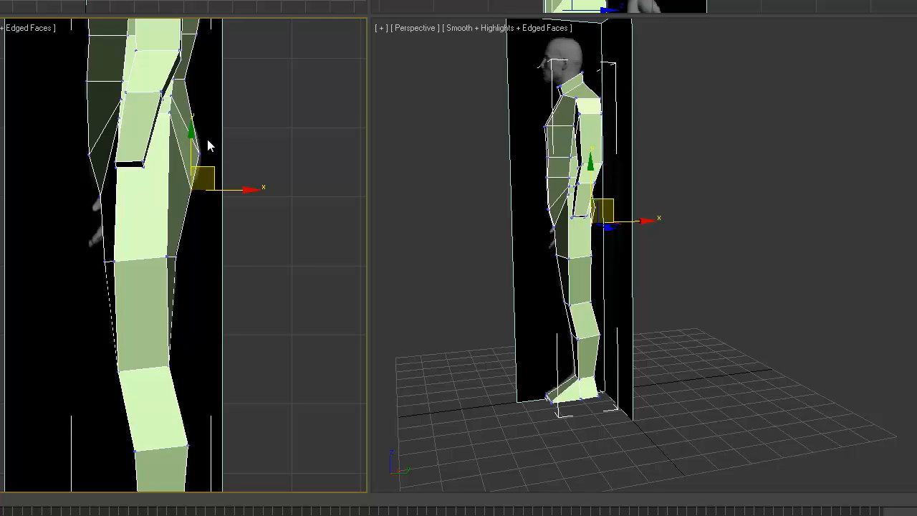
{"action": "left_click_drag", "start_coordinate": [192, 166], "coordinate": [210, 151]}
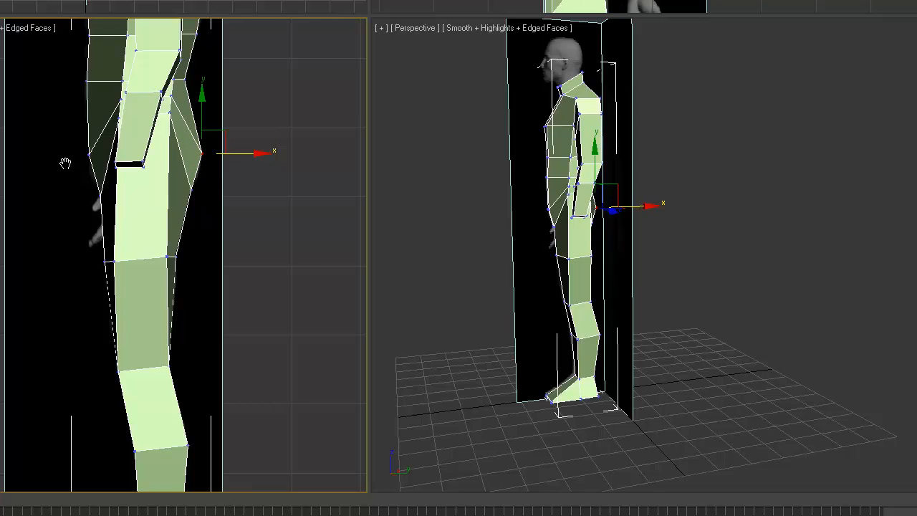
- Examine the torso, neck and arm profile against the side reference and check the whole half body in perspective
{"action": "middle_click_drag", "start_coordinate": [65, 164], "coordinate": [115, 241]}
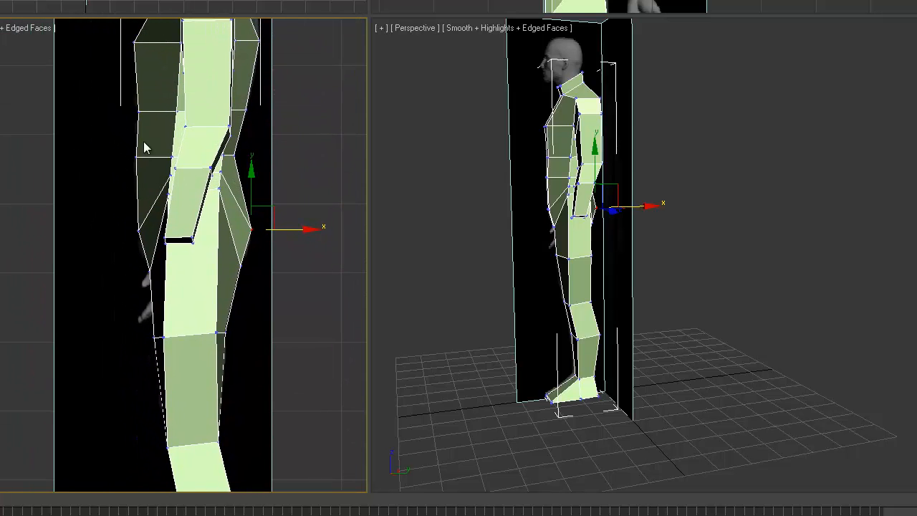
{"action": "middle_click_drag", "start_coordinate": [139, 145], "coordinate": [151, 289]}
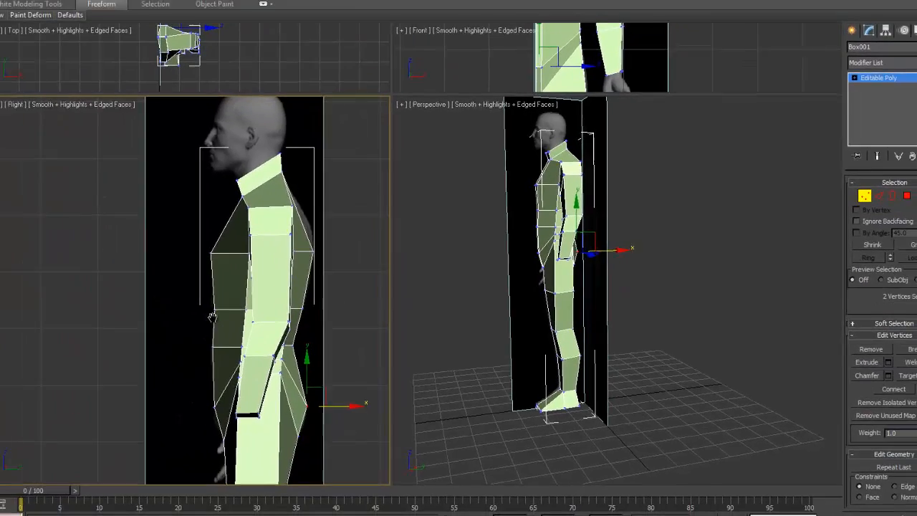
{"action": "middle_click_drag", "start_coordinate": [212, 317], "coordinate": [172, 234]}
{"action": "scroll", "coordinate": [518, 312], "scroll_direction": "down", "scroll_amount": 3}
{"action": "middle_click_drag", "start_coordinate": [544, 265], "coordinate": [566, 315]}
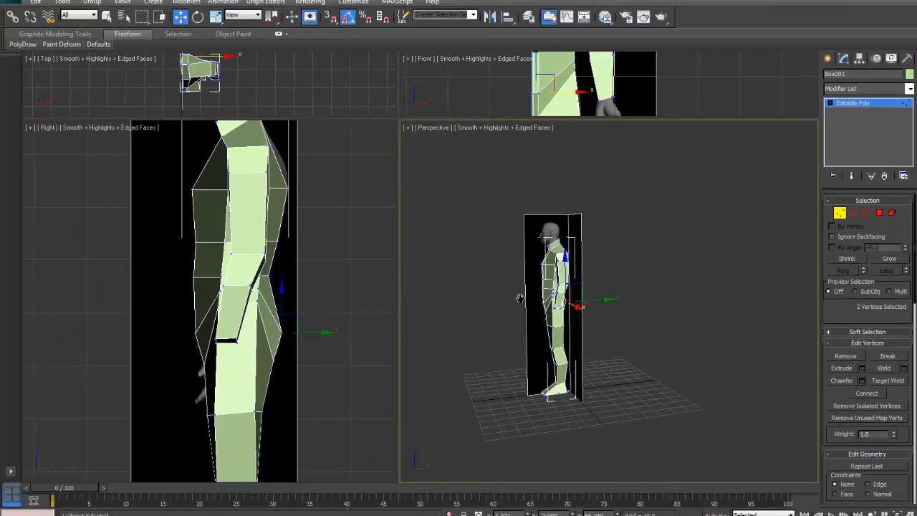
{"action": "scroll", "coordinate": [523, 284], "scroll_direction": "up", "scroll_amount": 3}
{"action": "scroll", "coordinate": [531, 315], "scroll_direction": "down", "scroll_amount": 3}
{"action": "scroll", "coordinate": [565, 325], "scroll_direction": "up", "scroll_amount": 3}
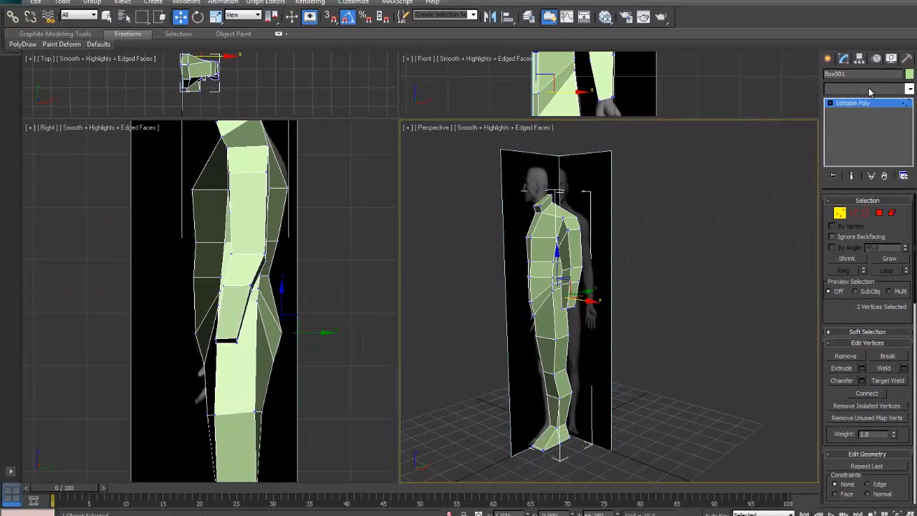
- Preview the half body's smoothed shape with a TurboSmooth modifier and remove that modifier from the stack
{"action": "left_click", "coordinate": [858, 129]}
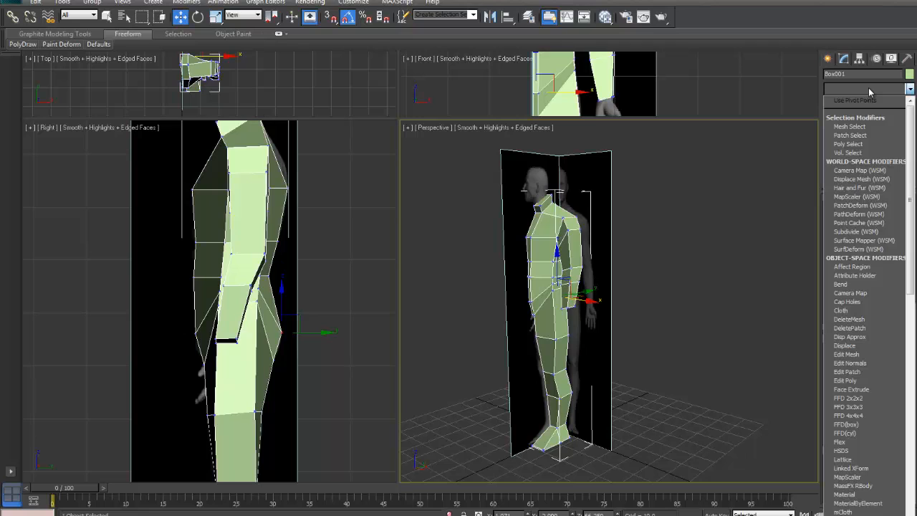
{"action": "key", "text": "t"}
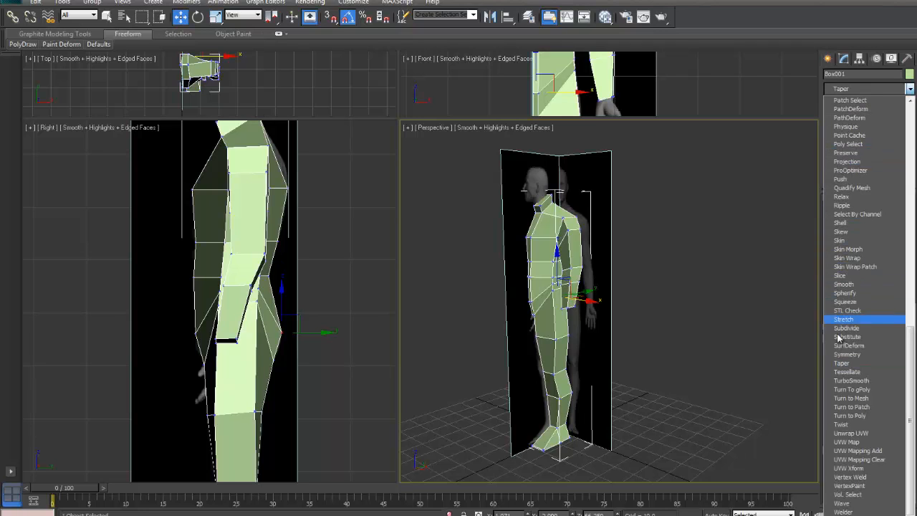
{"action": "left_click", "coordinate": [843, 381]}
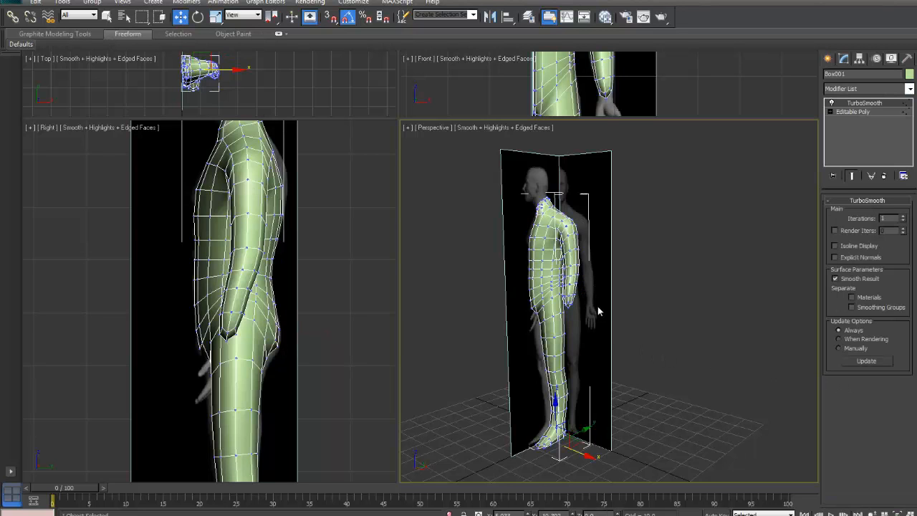
{"action": "scroll", "coordinate": [599, 311], "scroll_direction": "up", "scroll_amount": 5}
{"action": "mouse_move", "coordinate": [599, 311]}
{"action": "middle_mouse_down"}
{"action": "mouse_move", "coordinate": [628, 271]}
{"action": "mouse_move", "coordinate": [622, 266]}
{"action": "mouse_move", "coordinate": [611, 279]}
{"action": "mouse_move", "coordinate": [660, 303]}
{"action": "mouse_move", "coordinate": [746, 315]}
{"action": "mouse_move", "coordinate": [786, 310]}
{"action": "mouse_move", "coordinate": [623, 297]}
{"action": "mouse_move", "coordinate": [613, 305]}
{"action": "middle_mouse_up"}
{"action": "scroll", "coordinate": [612, 305], "scroll_direction": "down", "scroll_amount": 4}
{"action": "middle_click_drag", "start_coordinate": [549, 287], "coordinate": [584, 291], "text": "alt"}
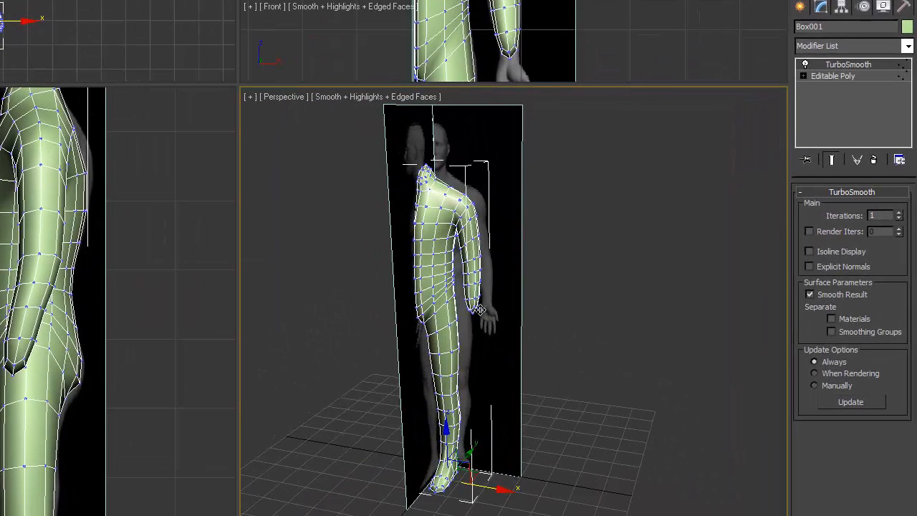
{"action": "middle_click_drag", "start_coordinate": [480, 310], "coordinate": [487, 308], "text": "alt"}
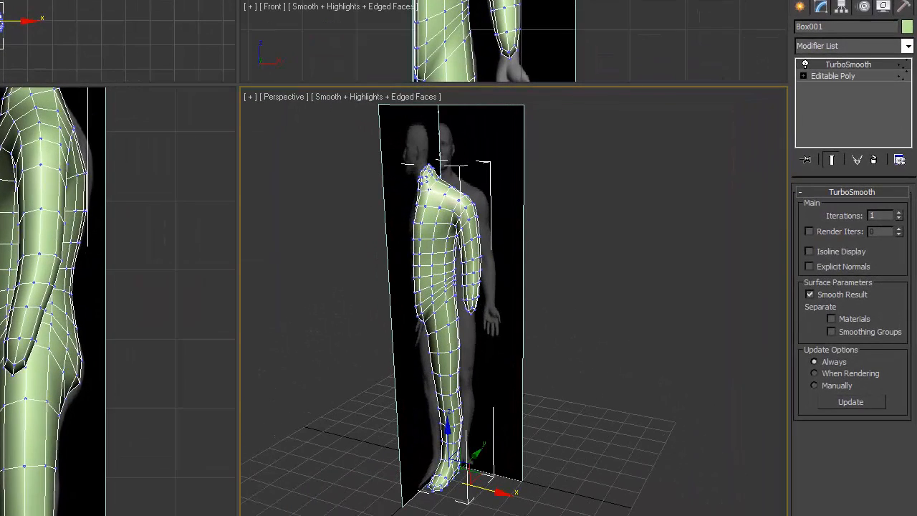
{"action": "right_click", "coordinate": [835, 66]}
{"action": "left_click", "coordinate": [779, 87]}
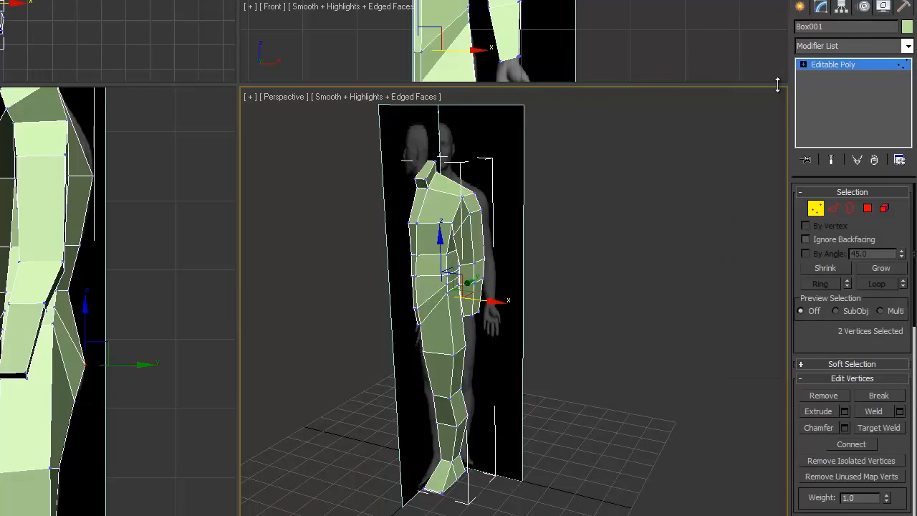
- Add a Symmetry modifier with X as the mirror axis to complete the body's other half
{"action": "left_click", "coordinate": [845, 46]}
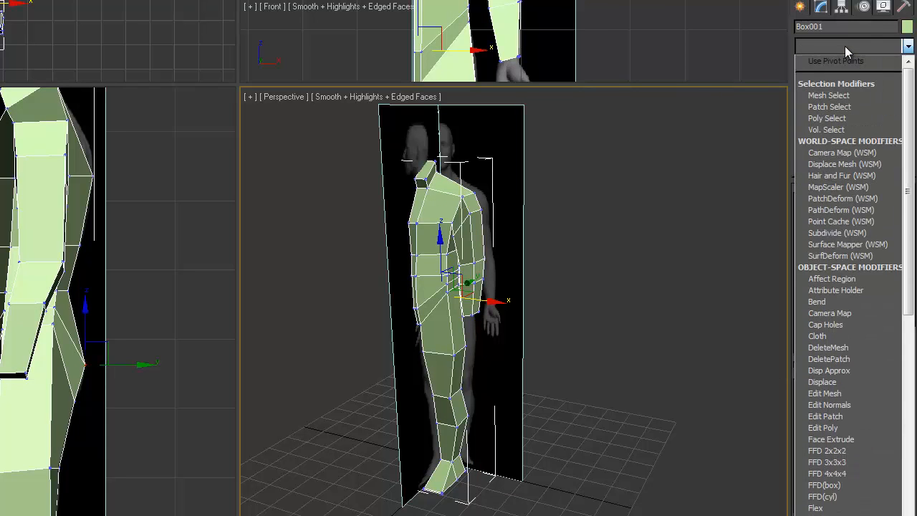
{"action": "key", "text": "s"}
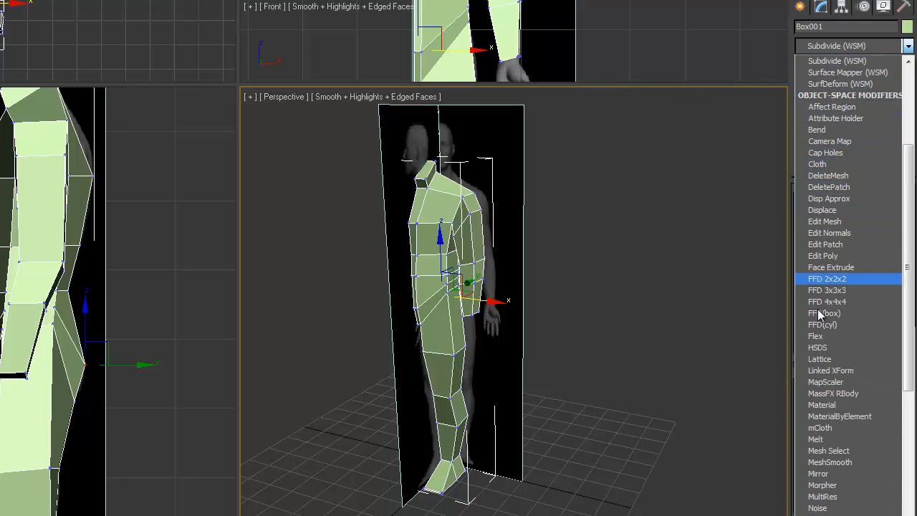
{"action": "key", "text": "s"}
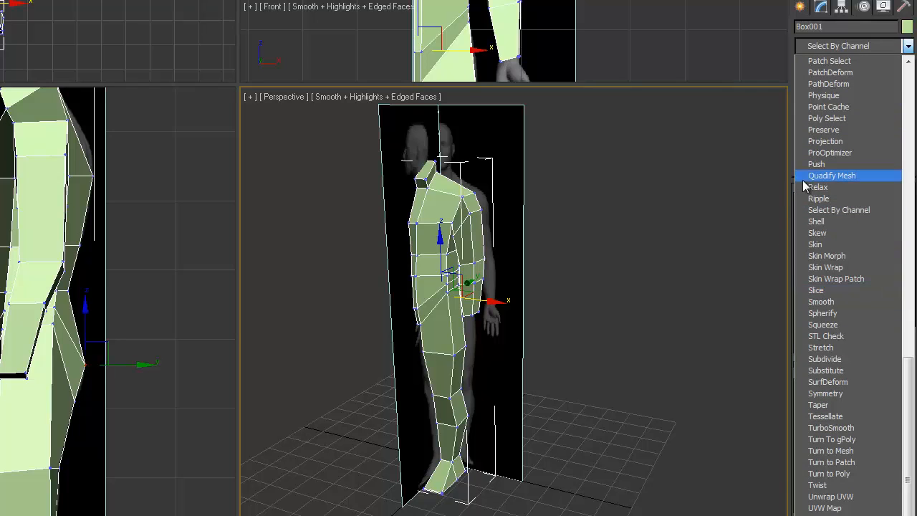
{"action": "left_click", "coordinate": [818, 394]}
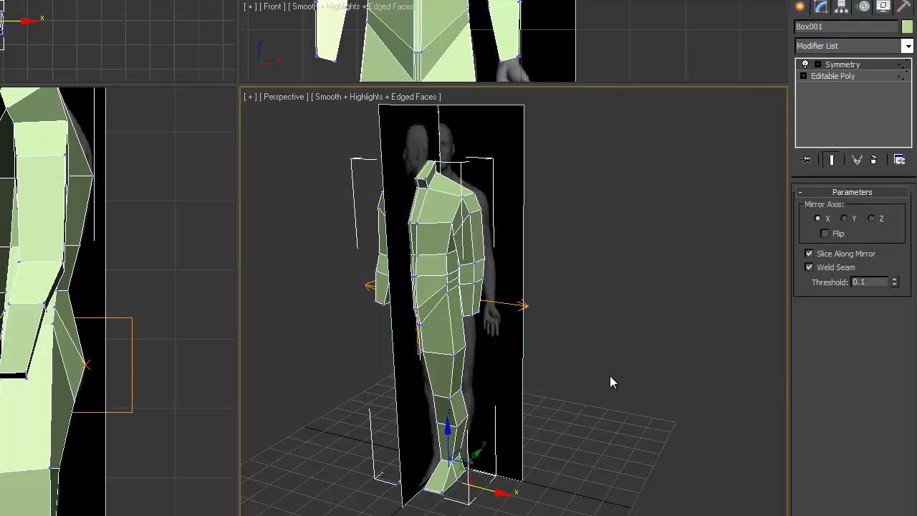
{"action": "scroll", "coordinate": [610, 375], "scroll_direction": "up", "scroll_amount": 5}
{"action": "middle_click_drag", "start_coordinate": [629, 369], "coordinate": [705, 373]}
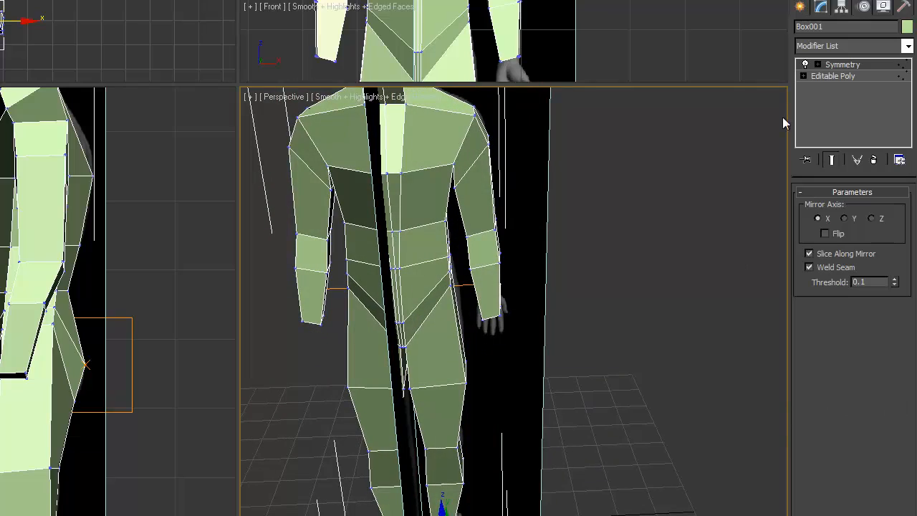
- Add a TurboSmooth modifier above Symmetry and inspect the smoothed full body in perspective
{"action": "left_click", "coordinate": [836, 46]}
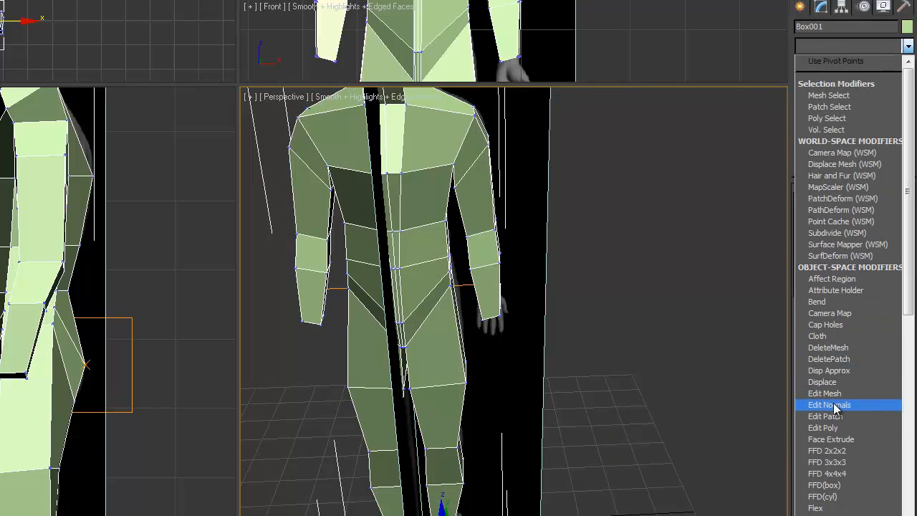
{"action": "scroll", "coordinate": [834, 407], "scroll_direction": "down", "scroll_amount": 15}
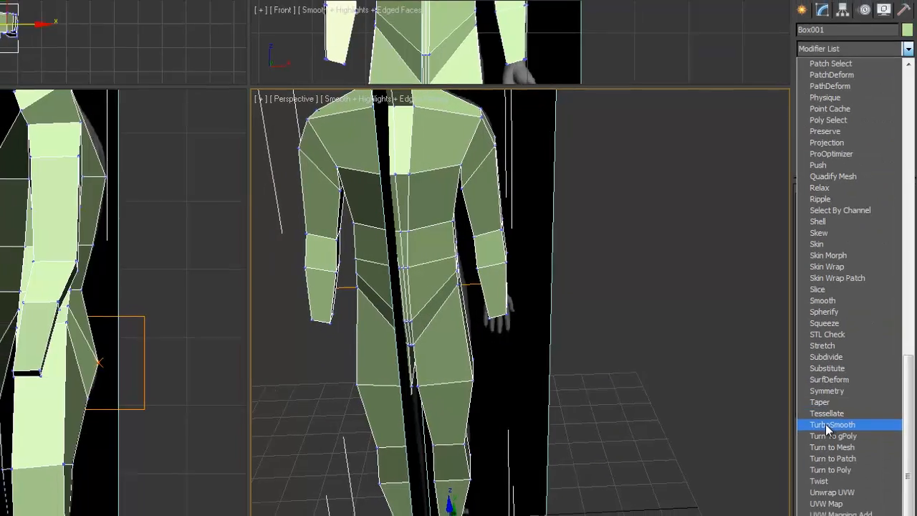
{"action": "left_click", "coordinate": [825, 428]}
{"action": "scroll", "coordinate": [590, 344], "scroll_direction": "down", "scroll_amount": 5}
{"action": "middle_click_drag", "start_coordinate": [567, 332], "coordinate": [571, 301], "text": "alt"}
{"action": "scroll", "coordinate": [590, 343], "scroll_direction": "up", "scroll_amount": 4}
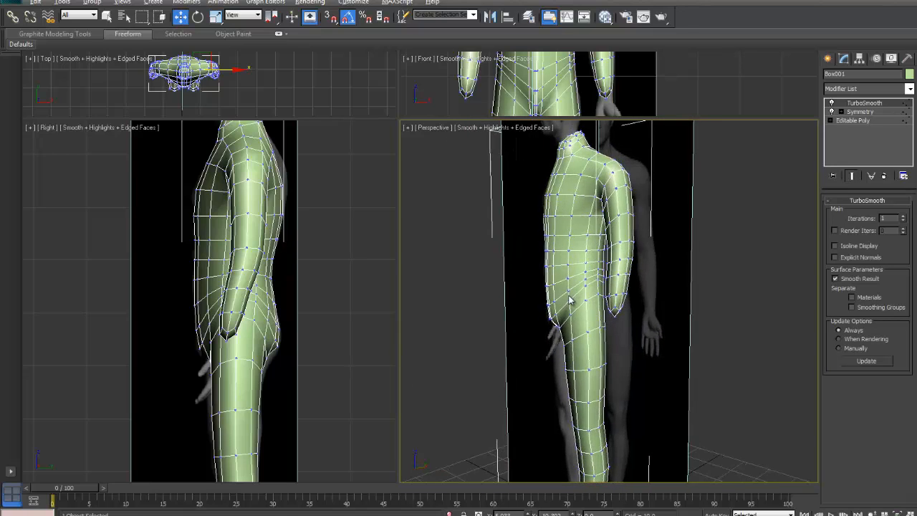
{"action": "scroll", "coordinate": [584, 338], "scroll_direction": "down", "scroll_amount": 4}
{"action": "middle_click_drag", "start_coordinate": [583, 337], "coordinate": [604, 338]}
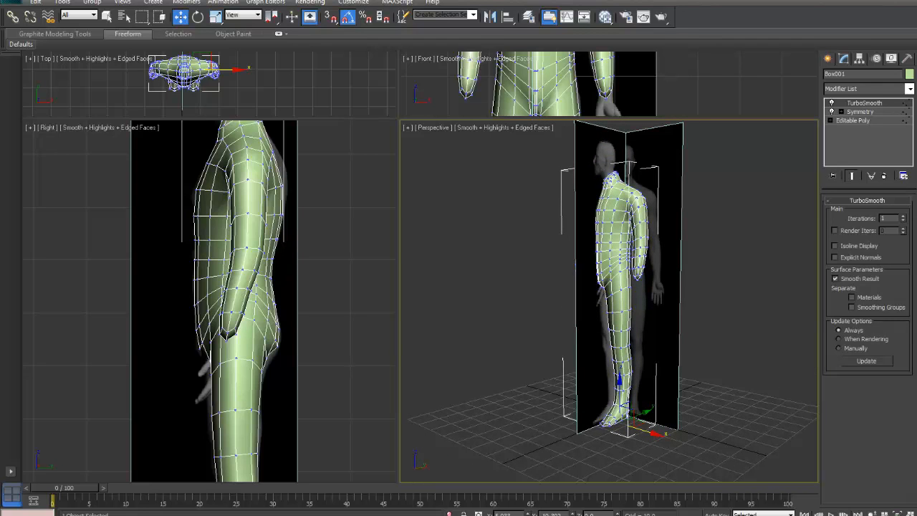